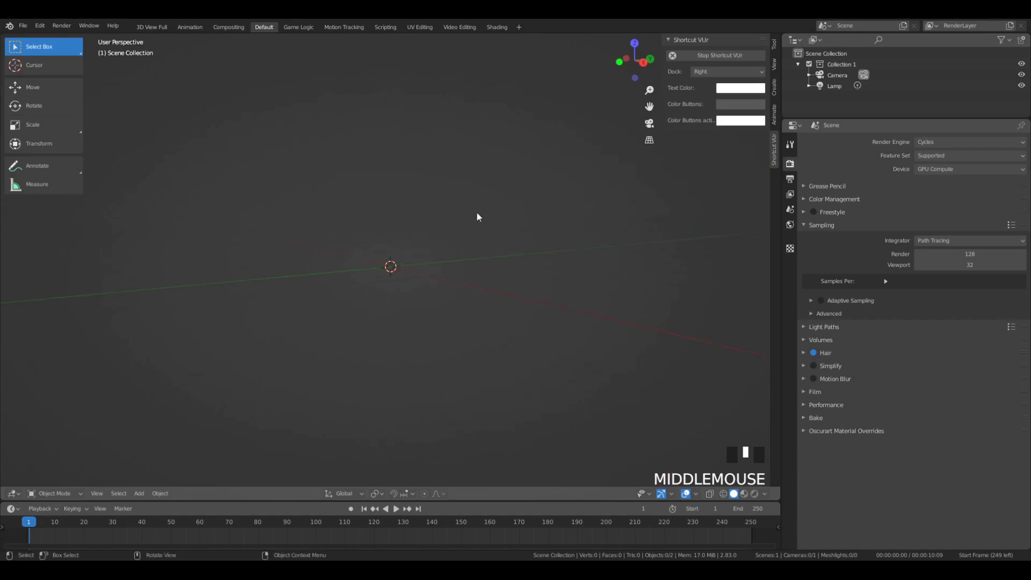
Add a mesh plane at the origin and rotate it 90 degrees about the X axis so it stands upright.
{"action": "key", "text": "shift+a"}
{"action": "mouse_move", "coordinate": [489, 161]}
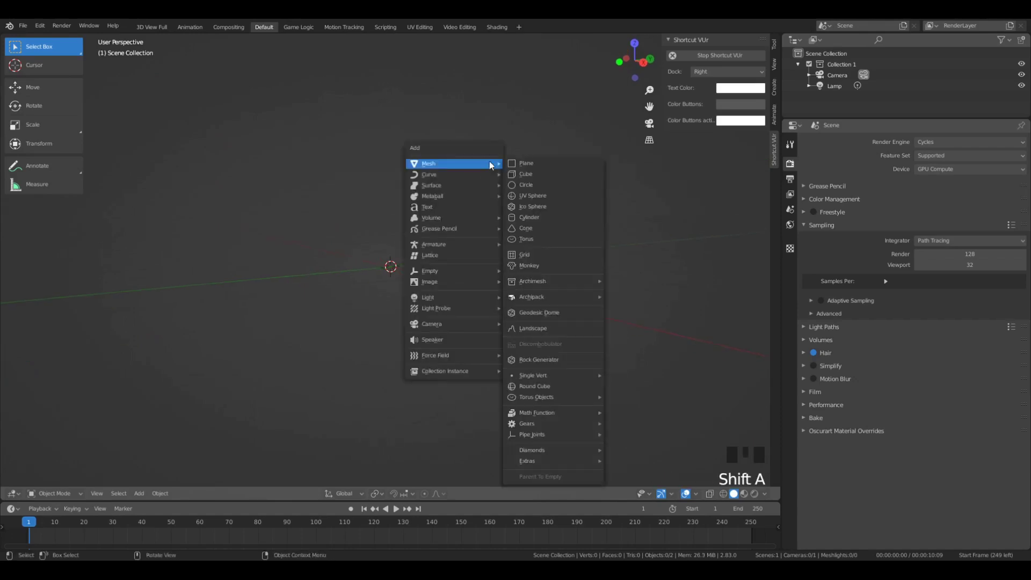
{"action": "left_click", "coordinate": [535, 166]}
{"action": "middle_click_drag", "start_coordinate": [520, 195], "coordinate": [564, 200]}
{"action": "key", "text": "r"}
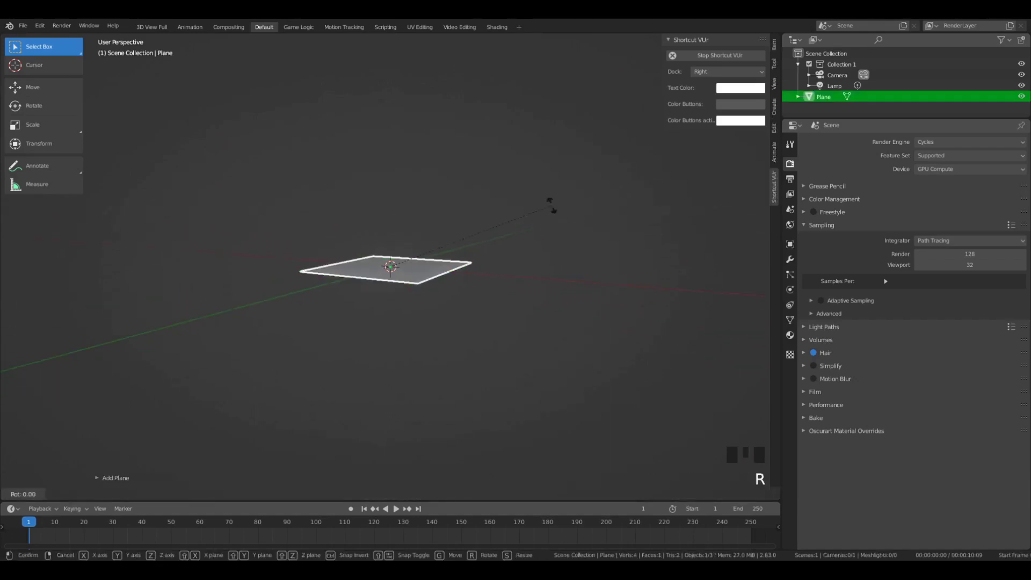
{"action": "type", "text": "x90"}
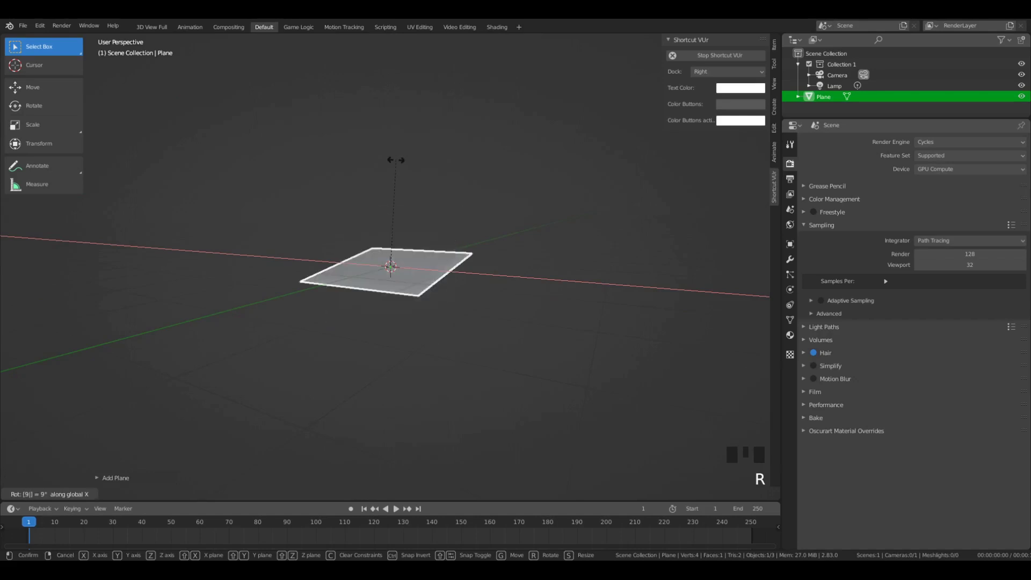
{"action": "key", "text": "Return"}
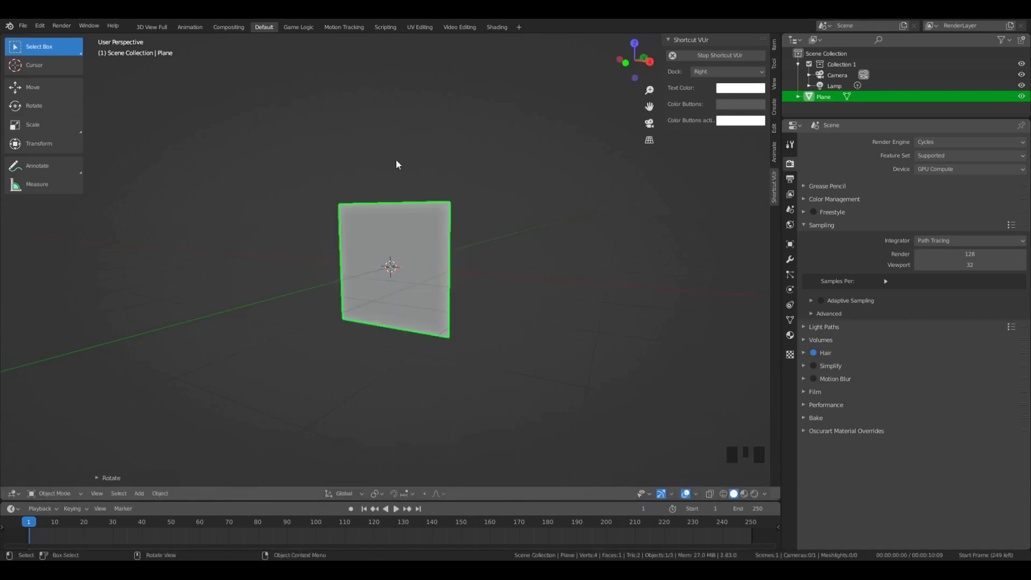
Display the plane in wireframe and select its vertical edge on the positive X side in Edit Mode.
{"action": "key", "text": "KP_7"}
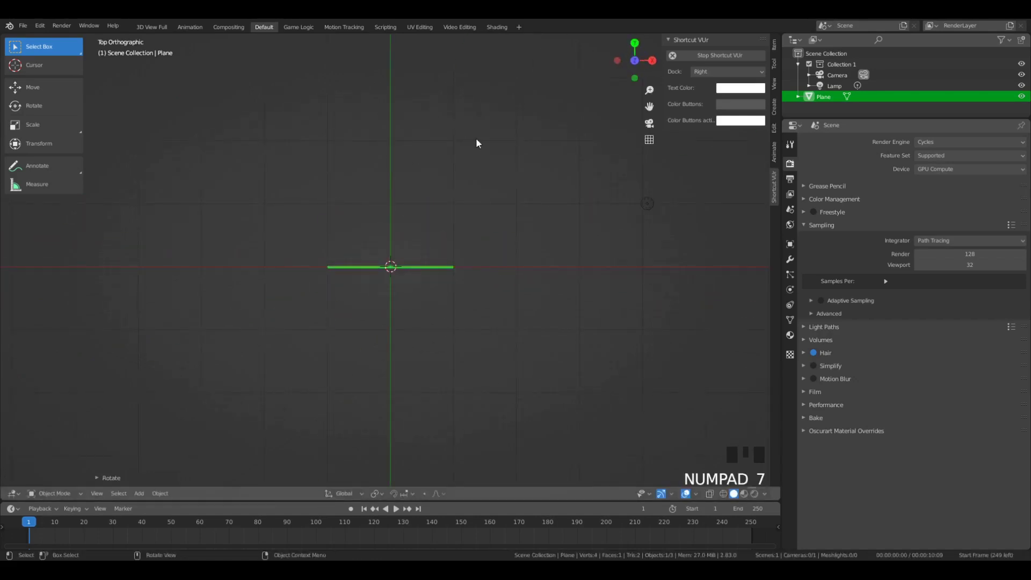
{"action": "middle_click_drag", "start_coordinate": [499, 262], "coordinate": [495, 239]}
{"action": "key", "text": "z"}
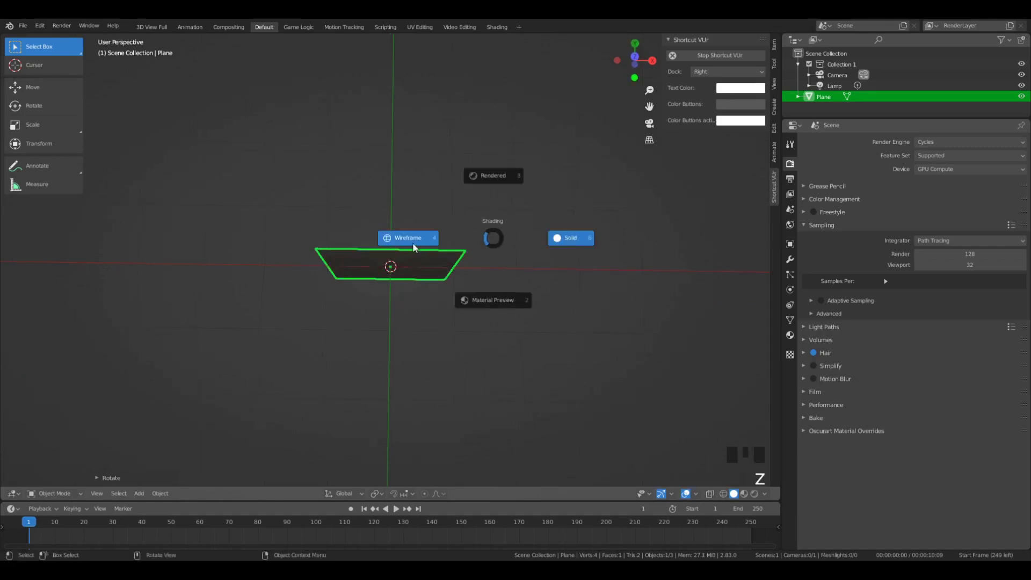
{"action": "left_click", "coordinate": [429, 249]}
{"action": "key", "text": "Tab"}
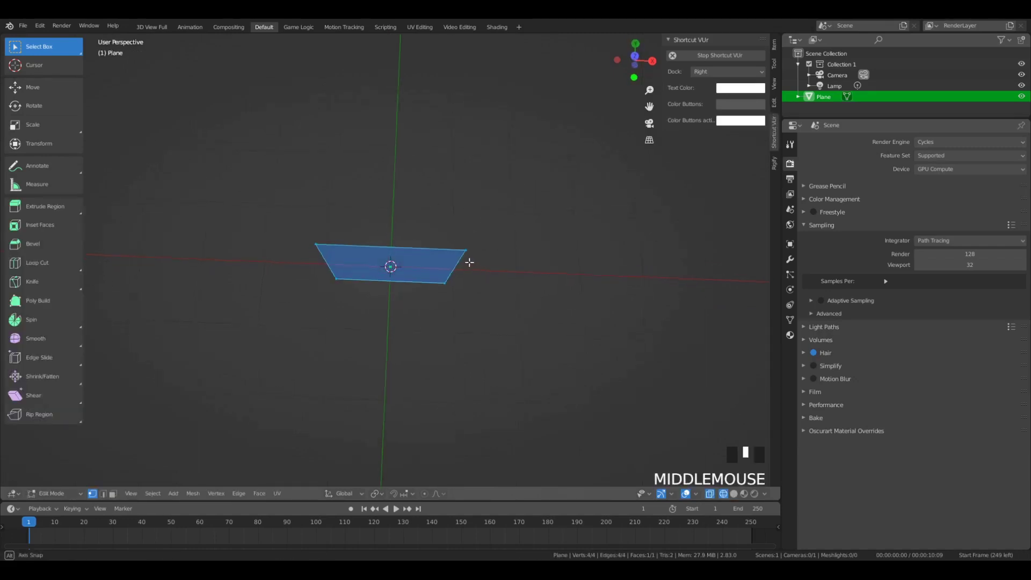
{"action": "middle_click_drag", "start_coordinate": [469, 260], "coordinate": [467, 244]}
{"action": "key", "text": "a"}
{"action": "key", "text": "a"}
{"action": "key", "text": "a"}
{"action": "key", "text": "b"}
{"action": "left_click_drag", "start_coordinate": [430, 230], "coordinate": [487, 332]}
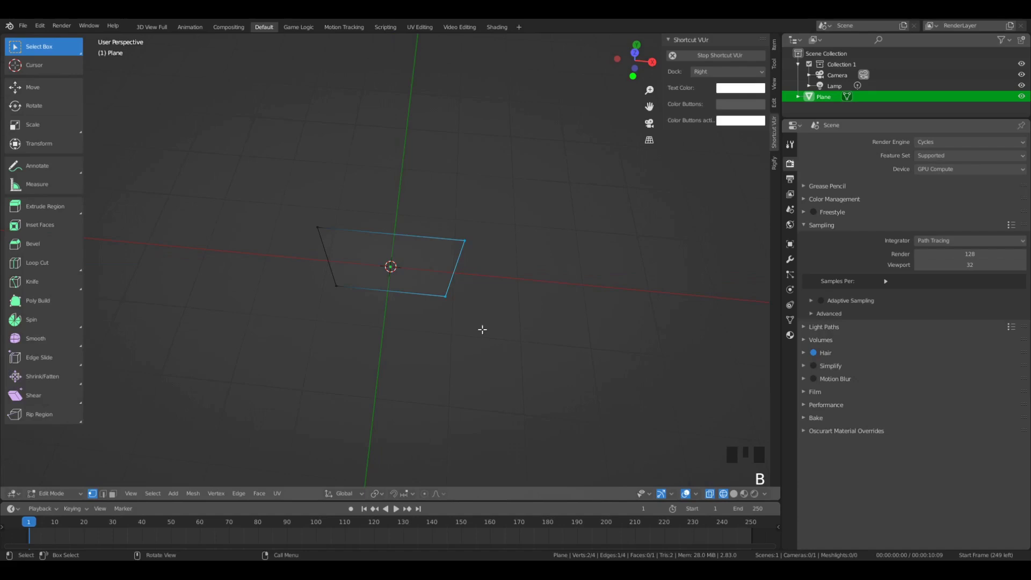
From the top view, extrude the selected edge repeatedly into a chain that bends toward negative Y and swings back toward negative X.
{"action": "key", "text": "KP_7"}
{"action": "scroll", "coordinate": [469, 311], "scroll_direction": "down", "scroll_amount": 6}
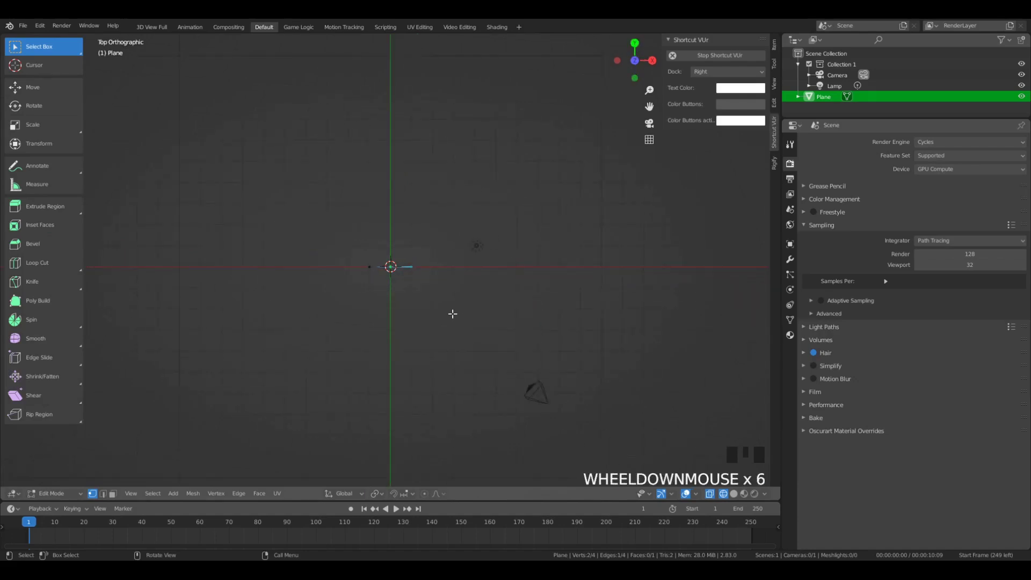
{"action": "scroll", "coordinate": [453, 314], "scroll_direction": "up", "scroll_amount": 4}
{"action": "key", "text": "e"}
{"action": "left_click", "coordinate": [484, 356]}
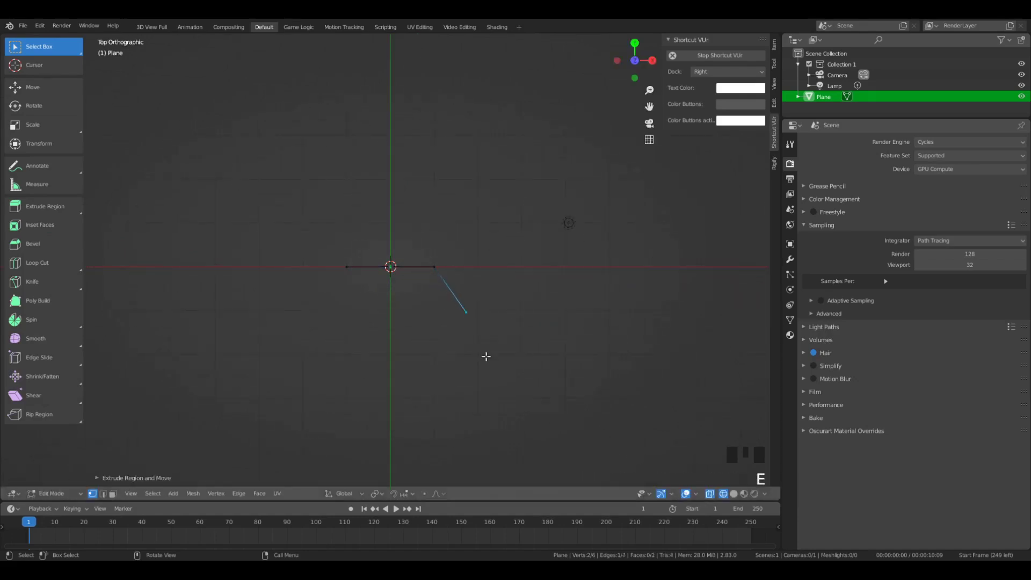
{"action": "key", "text": "e"}
{"action": "left_click", "coordinate": [437, 410]}
{"action": "key", "text": "e"}
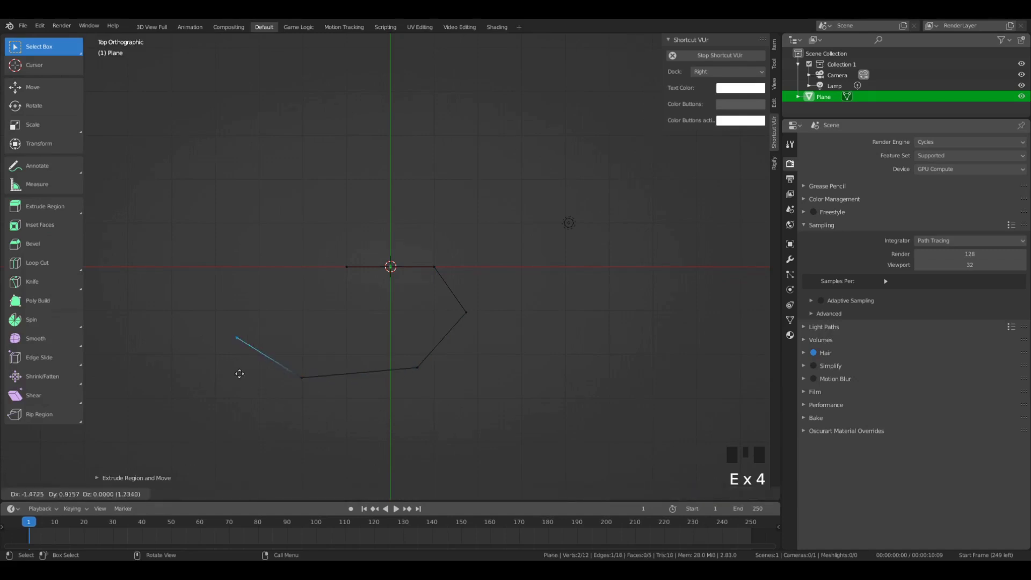
{"action": "left_click", "coordinate": [212, 315]}
{"action": "key", "text": "e"}
{"action": "left_click", "coordinate": [110, 295]}
Continue extruding the strip around a wide bend on the negative X side and back past the Y axis.
{"action": "scroll", "coordinate": [145, 365], "scroll_direction": "down", "scroll_amount": 3}
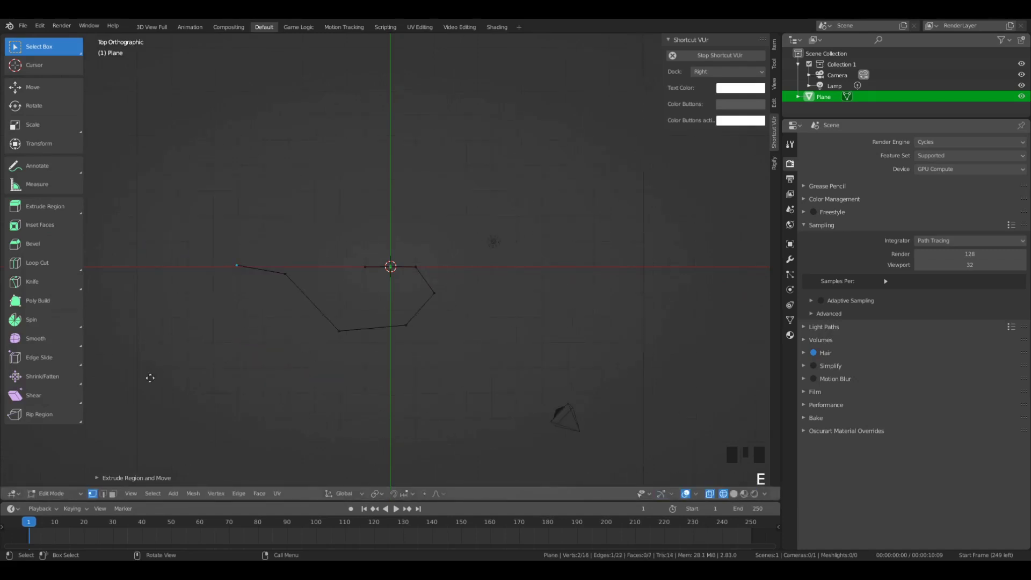
{"action": "key", "text": "e"}
{"action": "left_click", "coordinate": [118, 425]}
{"action": "key", "text": "e"}
{"action": "left_click", "coordinate": [158, 480]}
{"action": "key", "text": "e"}
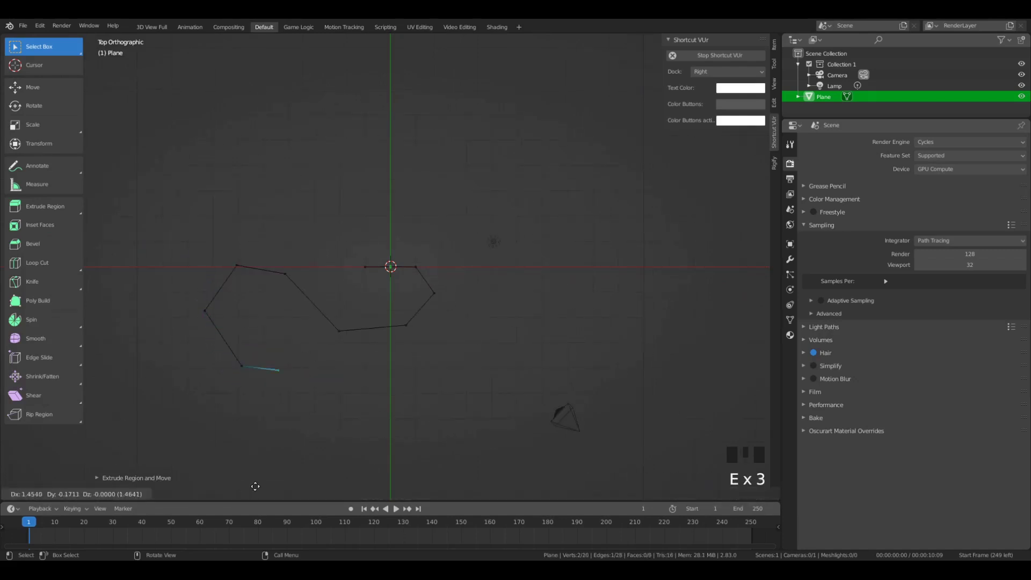
{"action": "left_click", "coordinate": [269, 493]}
{"action": "key", "text": "e"}
{"action": "left_click", "coordinate": [328, 486]}
{"action": "key", "text": "e"}
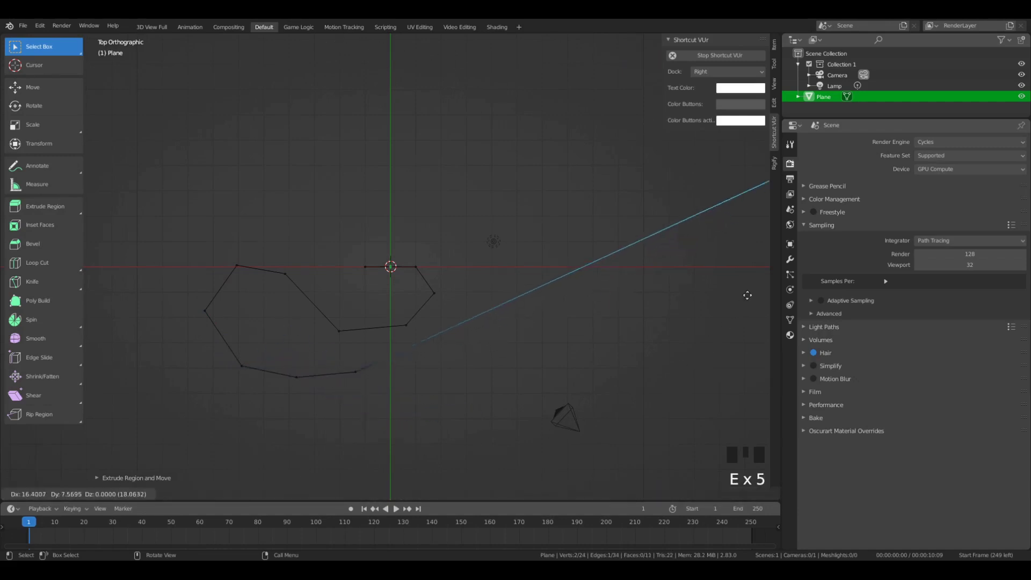
{"action": "left_click", "coordinate": [401, 473]}
Extrude the strip's remaining segments toward positive X in a shallow wave that ends curving toward negative Y.
{"action": "key", "text": "e"}
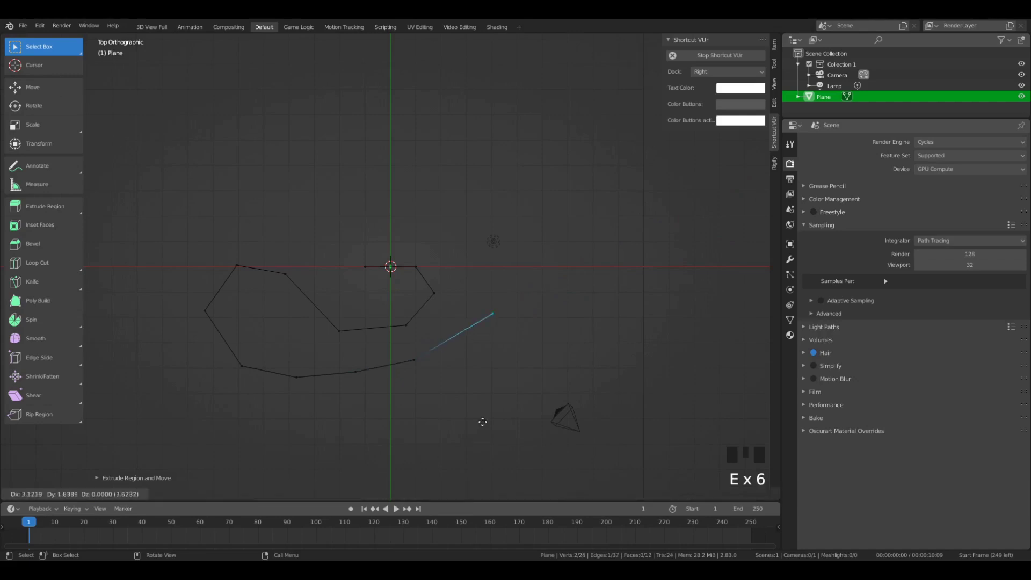
{"action": "left_click", "coordinate": [580, 415]}
{"action": "key", "text": "e"}
{"action": "left_click", "coordinate": [633, 465]}
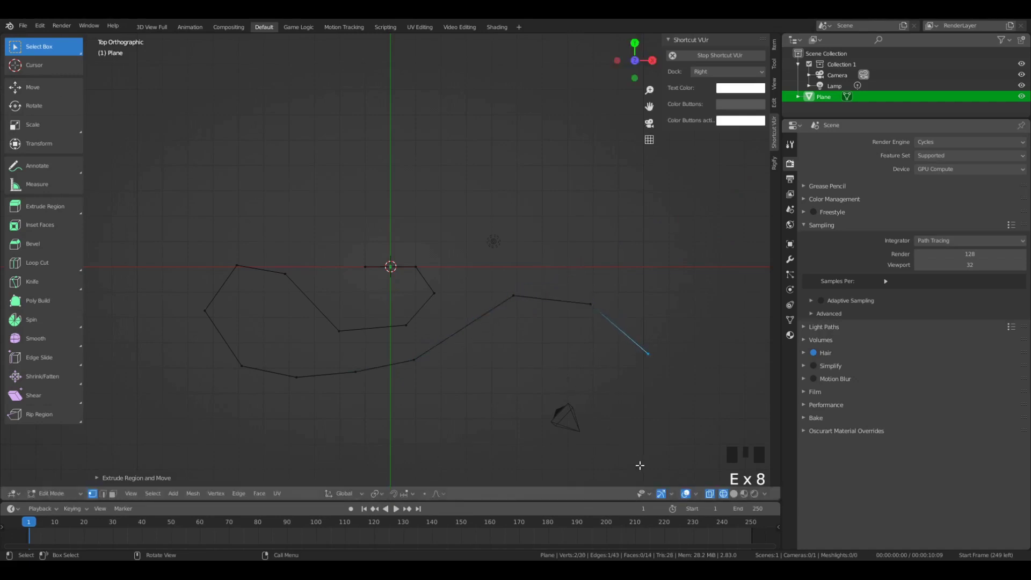
{"action": "key", "text": "e"}
{"action": "left_click", "coordinate": [665, 490]}
Return to solid shading and select the strip's entire upper edge loop in Edit Mode.
{"action": "key", "text": "Tab"}
{"action": "middle_click_drag", "start_coordinate": [614, 294], "coordinate": [432, 282]}
{"action": "key", "text": "z"}
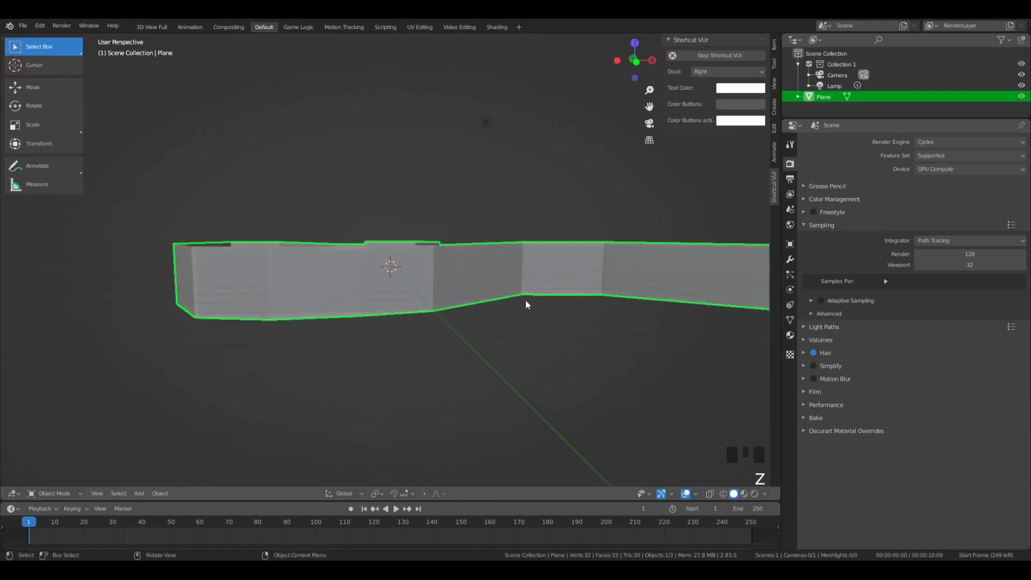
{"action": "middle_click_drag", "start_coordinate": [525, 299], "coordinate": [456, 324]}
{"action": "key", "text": "Tab"}
{"action": "double_click", "coordinate": [391, 274]}
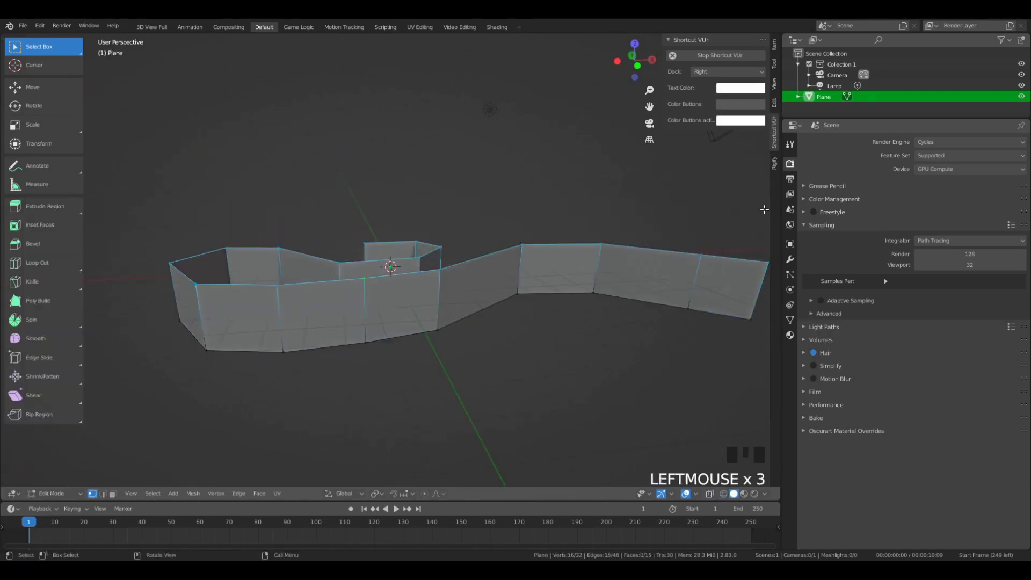
Add a Subdivision Surface modifier to the strip and set its viewport subdivisions to 2.
{"action": "left_click", "coordinate": [790, 260]}
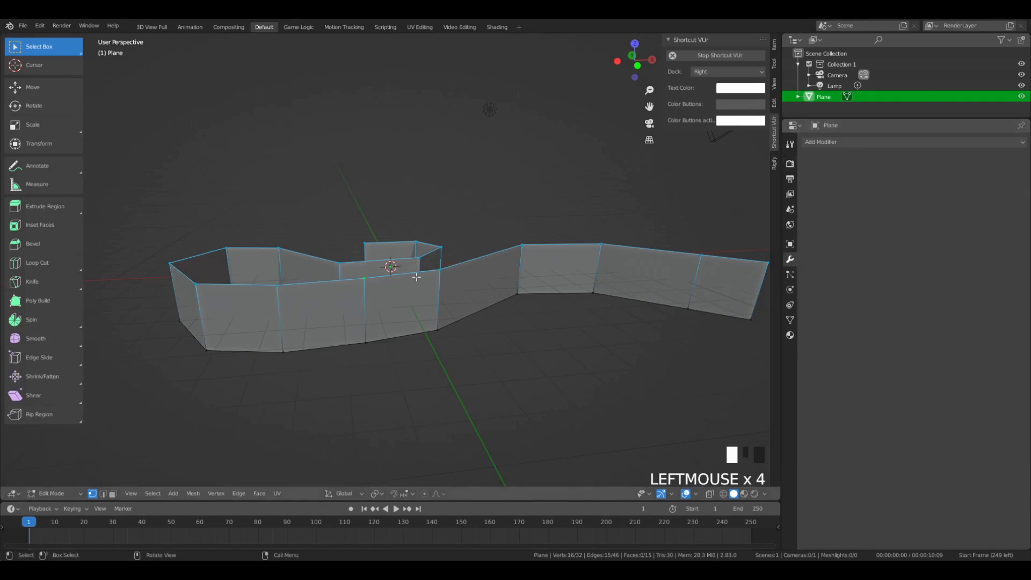
{"action": "middle_click_drag", "start_coordinate": [424, 247], "coordinate": [448, 248]}
{"action": "middle_click_drag", "start_coordinate": [555, 248], "coordinate": [531, 273]}
{"action": "left_click", "coordinate": [868, 141]}
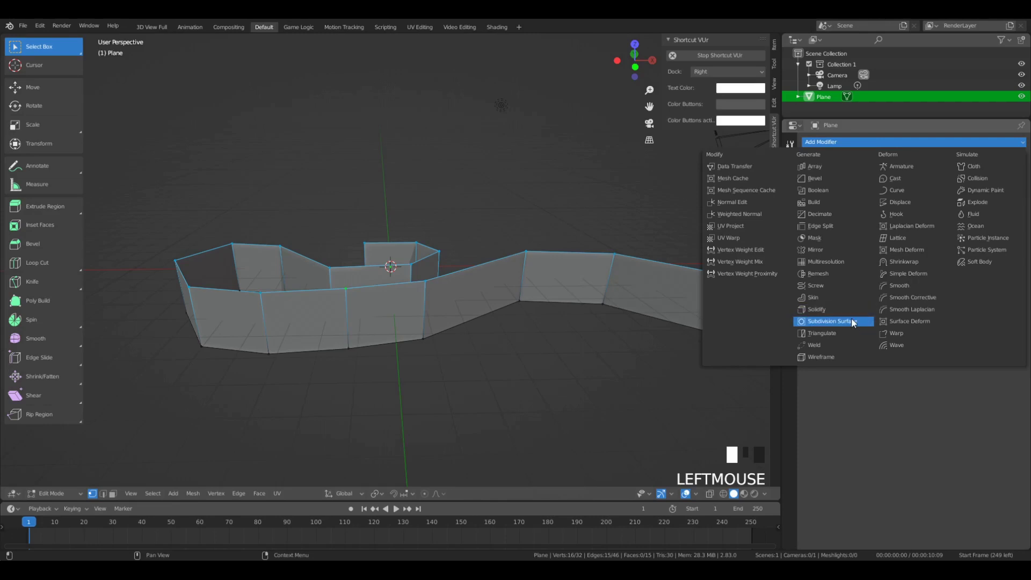
{"action": "left_click", "coordinate": [851, 322]}
{"action": "key", "text": "Tab"}
{"action": "middle_click_drag", "start_coordinate": [640, 286], "coordinate": [580, 298]}
{"action": "left_click", "coordinate": [908, 249]}
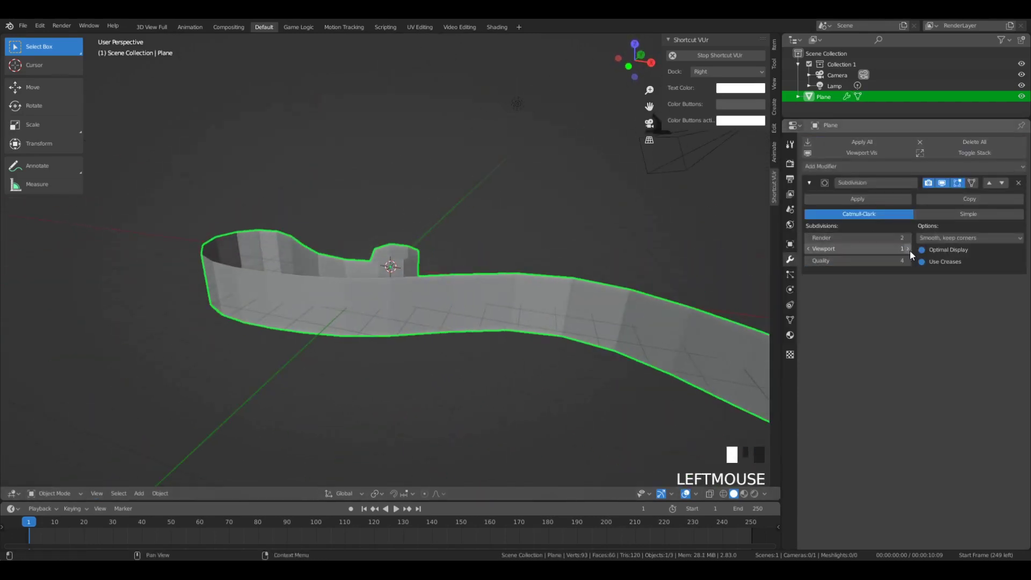
{"action": "left_click", "coordinate": [909, 260]}
{"action": "middle_click_drag", "start_coordinate": [400, 249], "coordinate": [477, 240]}
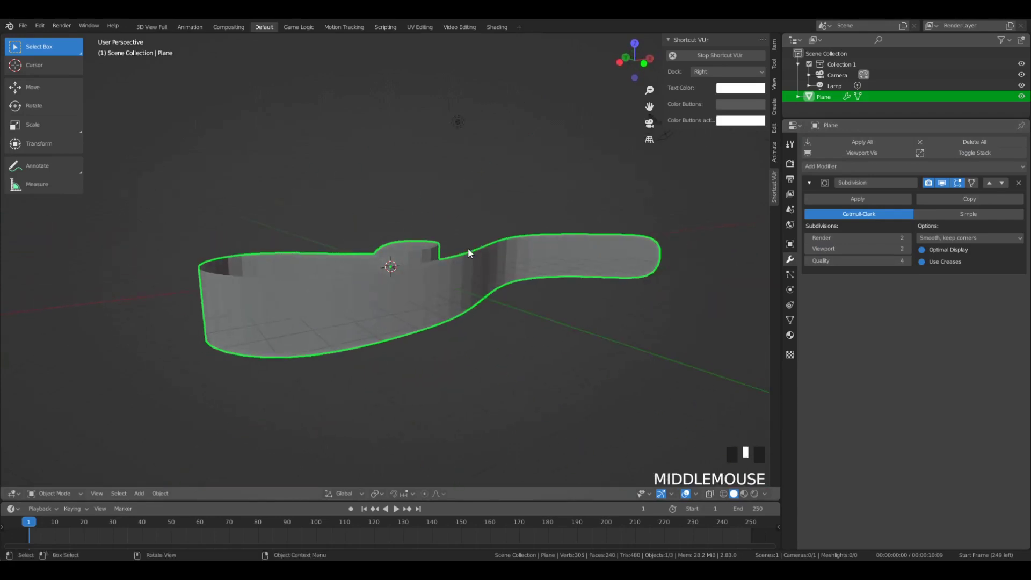
Create a vertex group named TOP and assign the strip's upper edge vertices to it.
{"action": "key", "text": "Tab"}
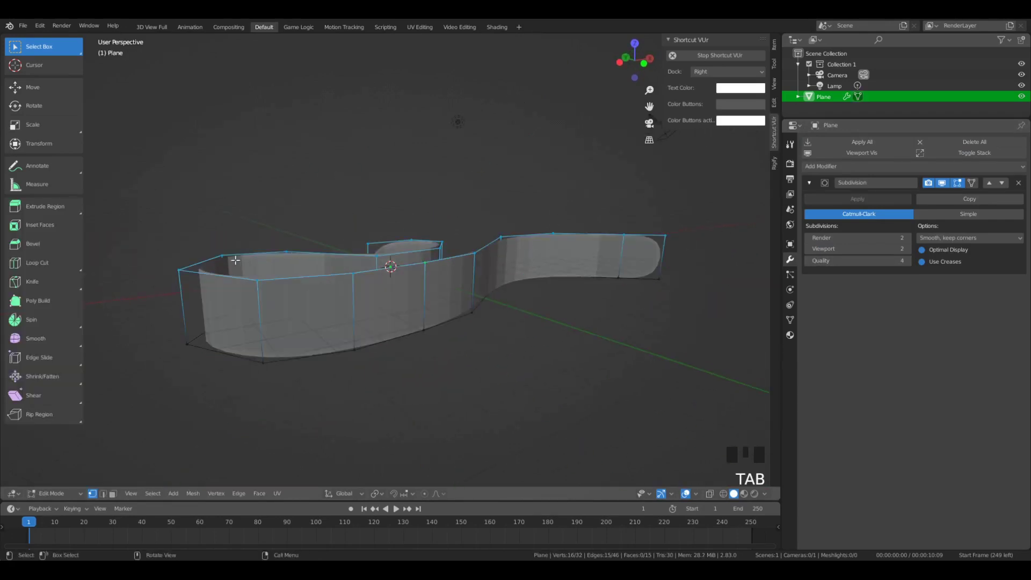
{"action": "left_click", "coordinate": [278, 276]}
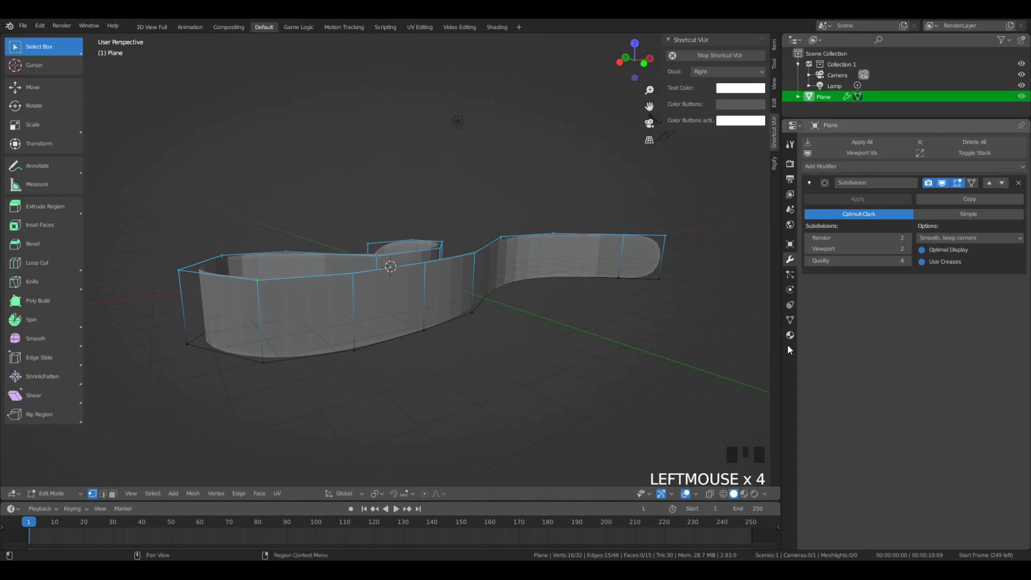
{"action": "left_click", "coordinate": [790, 321]}
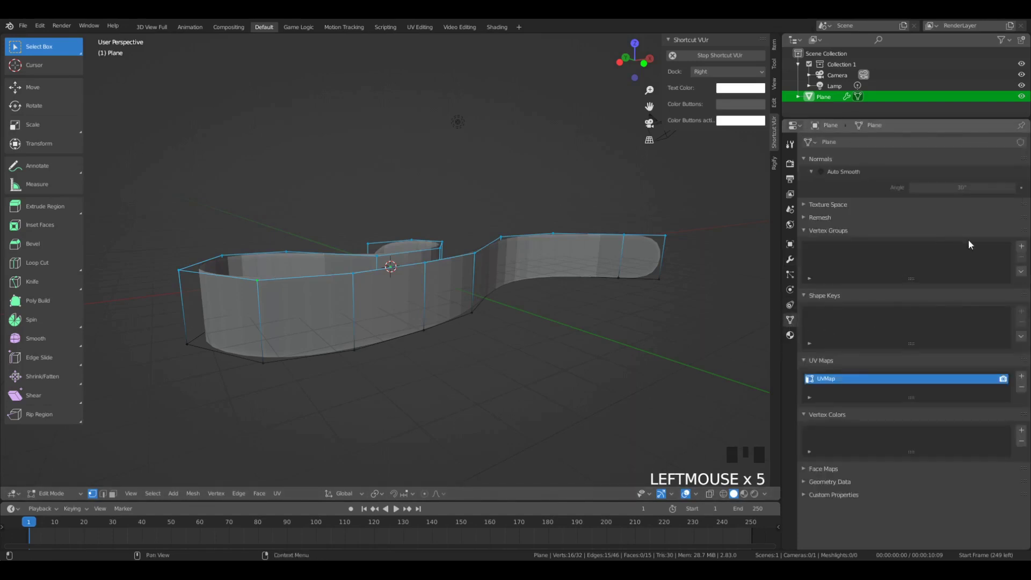
{"action": "left_click", "coordinate": [1022, 246]}
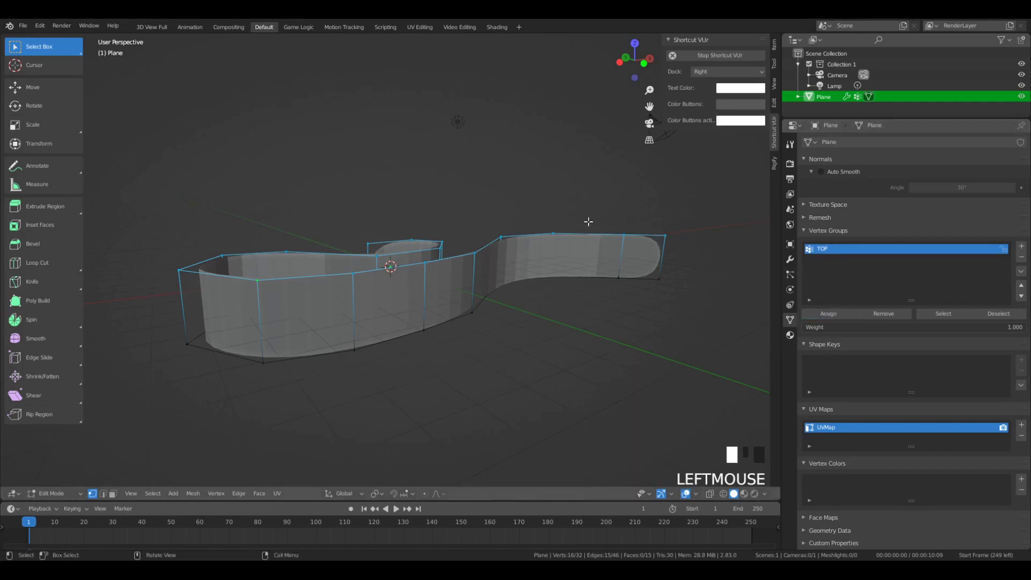
Add a Displace modifier to the strip and set its strength to 5.5.
{"action": "left_click", "coordinate": [790, 261]}
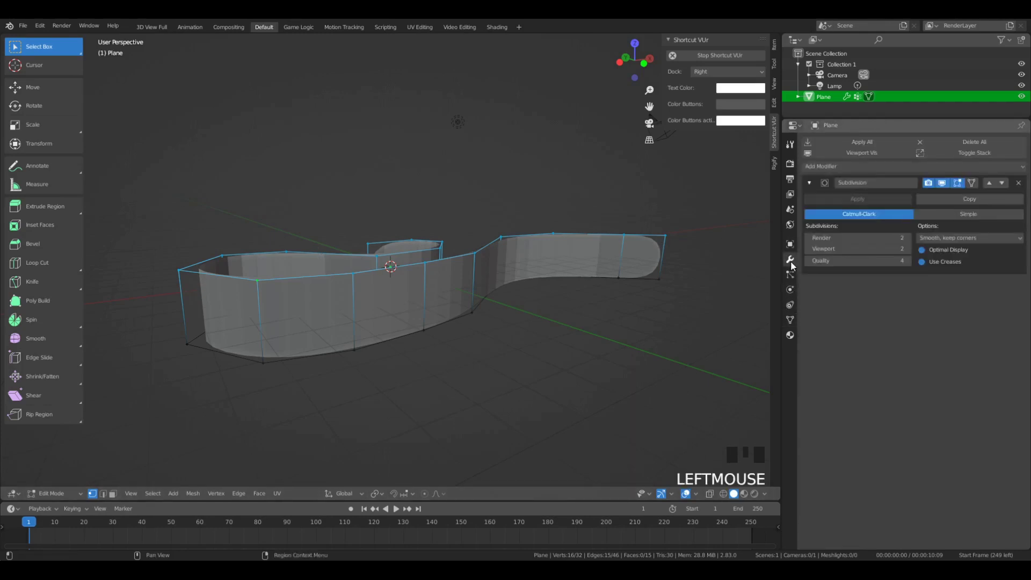
{"action": "left_click", "coordinate": [848, 167]}
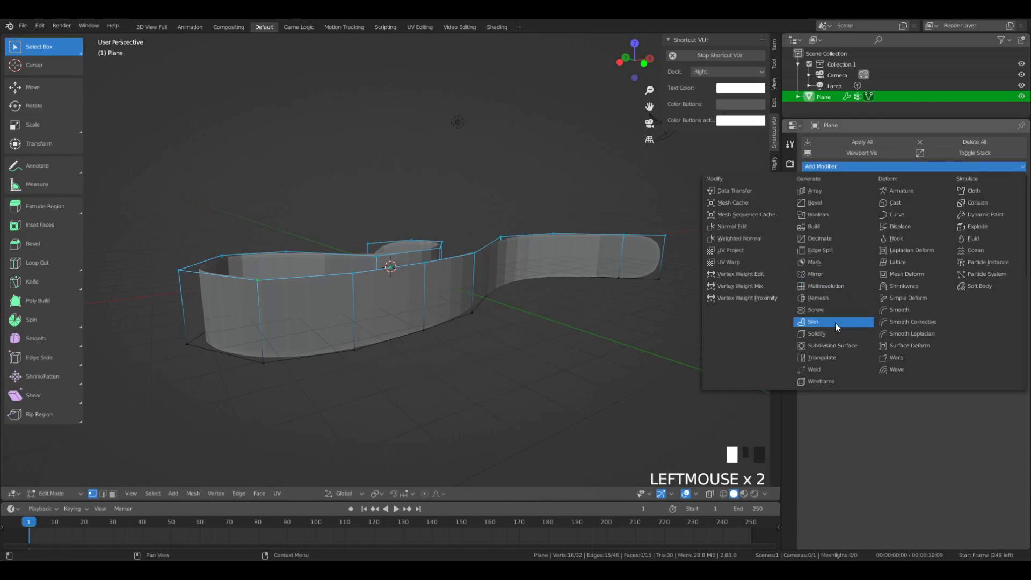
{"action": "left_click", "coordinate": [898, 226]}
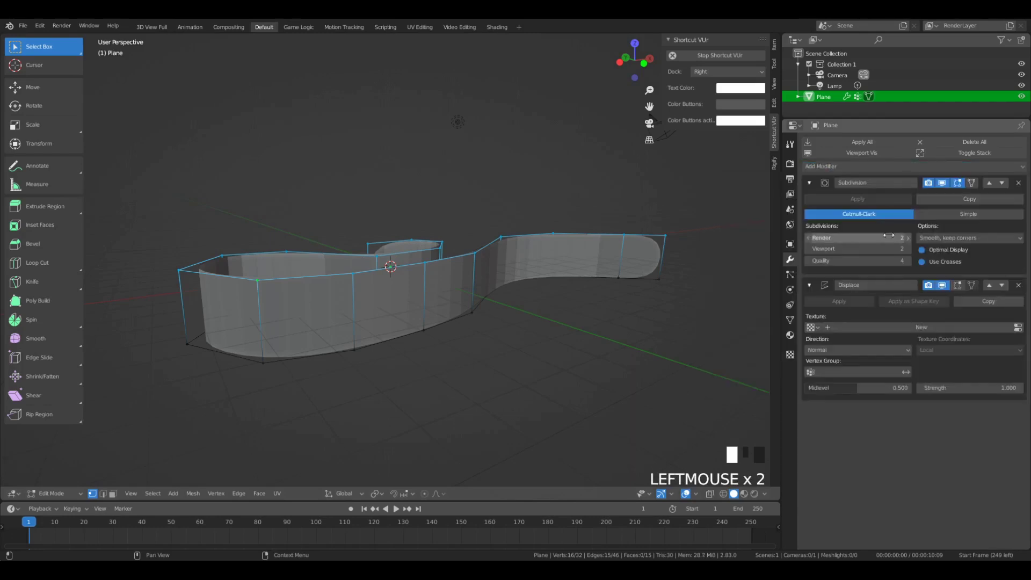
{"action": "left_click_drag", "start_coordinate": [939, 388], "coordinate": [982, 388]}
{"action": "key", "text": "Tab"}
{"action": "scroll", "coordinate": [385, 269], "scroll_direction": "down", "scroll_amount": 4}
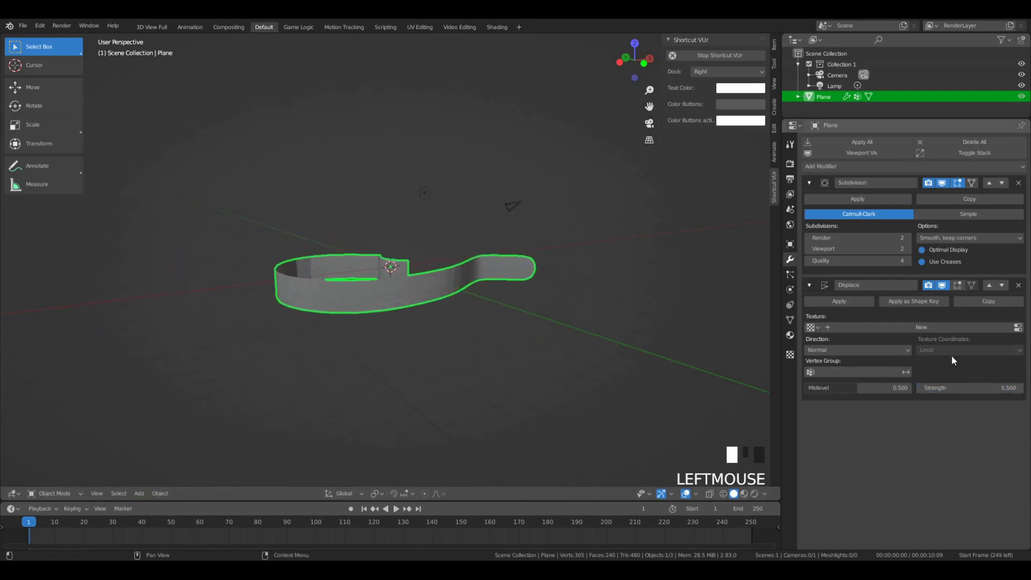
Limit the Displace modifier to the TOP vertex group and set its strength to 1.4.
{"action": "left_click", "coordinate": [823, 371]}
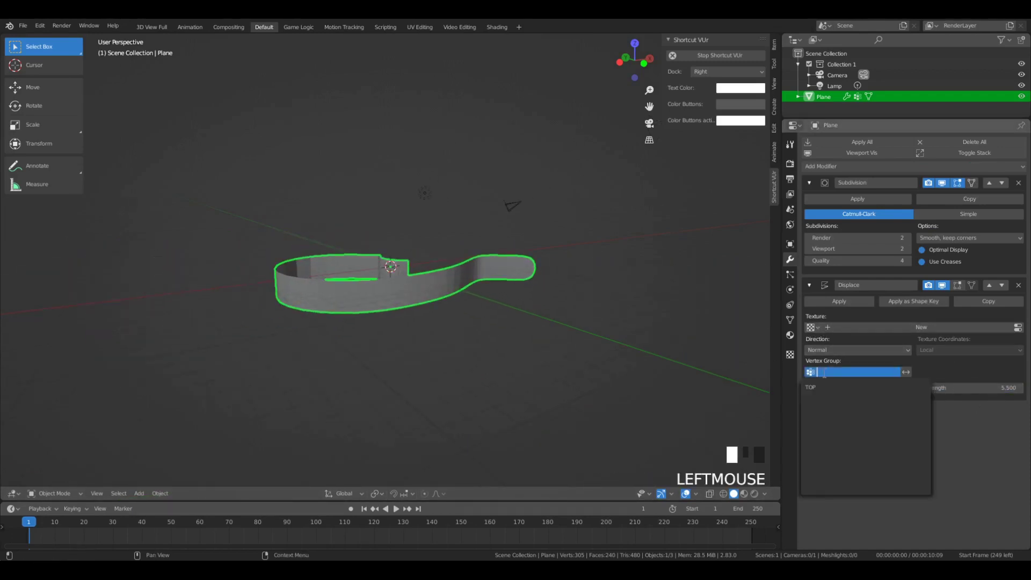
{"action": "left_click", "coordinate": [827, 392]}
{"action": "scroll", "coordinate": [318, 315], "scroll_direction": "up", "scroll_amount": 4}
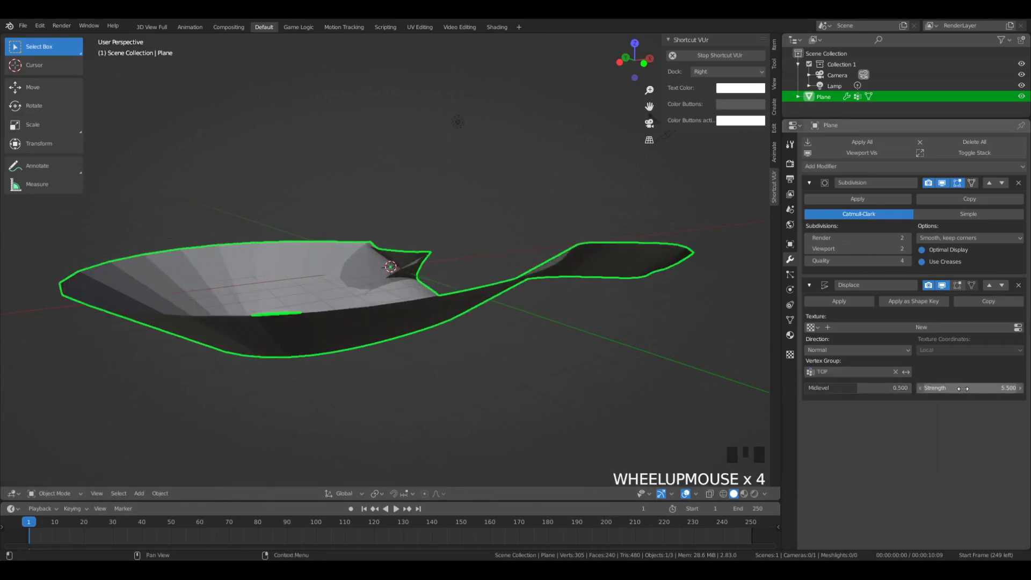
{"action": "left_click_drag", "start_coordinate": [963, 388], "coordinate": [950, 388]}
Create a new texture for the Displace modifier and set its type to Clouds.
{"action": "left_click", "coordinate": [997, 325]}
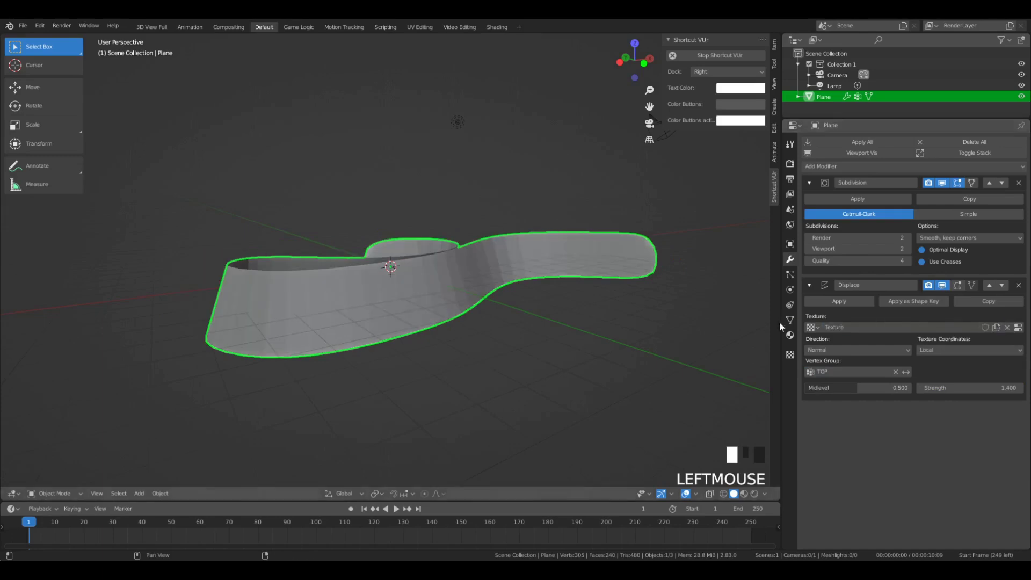
{"action": "left_click", "coordinate": [789, 355]}
{"action": "left_click", "coordinate": [878, 174]}
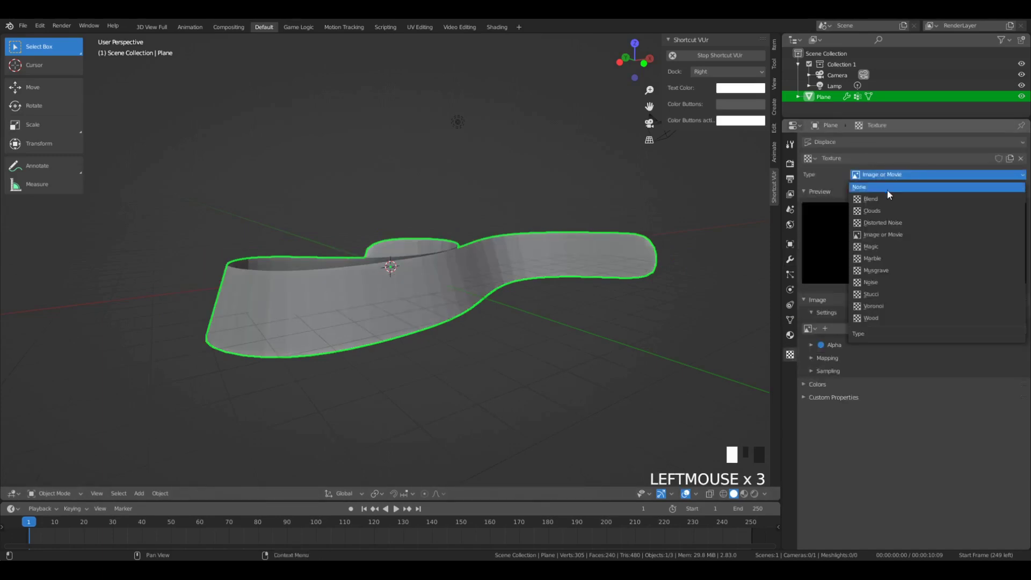
{"action": "left_click", "coordinate": [892, 210]}
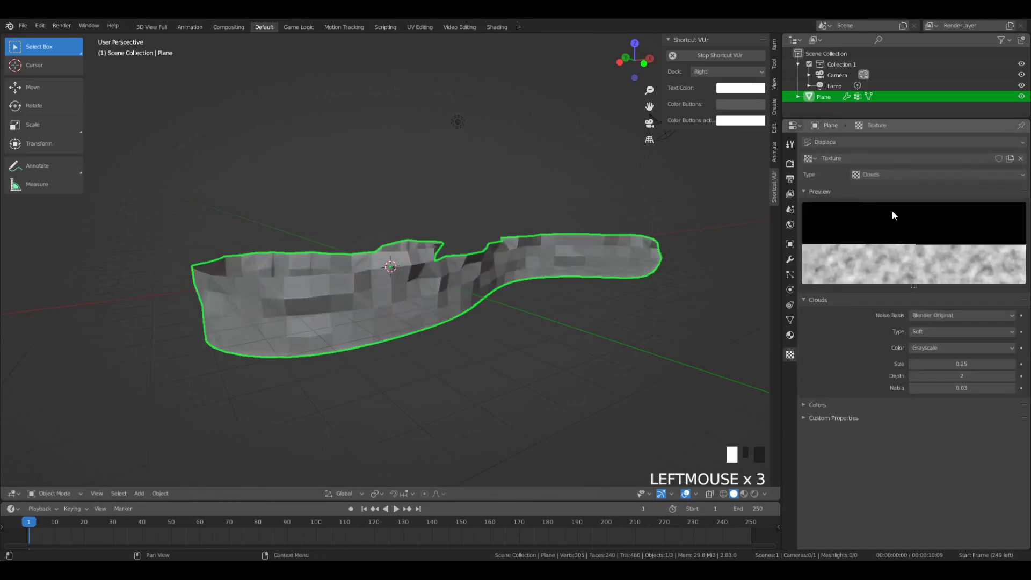
Raise the Displace modifier's strength to 7.1 and check the strip's distorted upper edge.
{"action": "left_click", "coordinate": [790, 259]}
{"action": "middle_click_drag", "start_coordinate": [768, 265], "coordinate": [516, 266]}
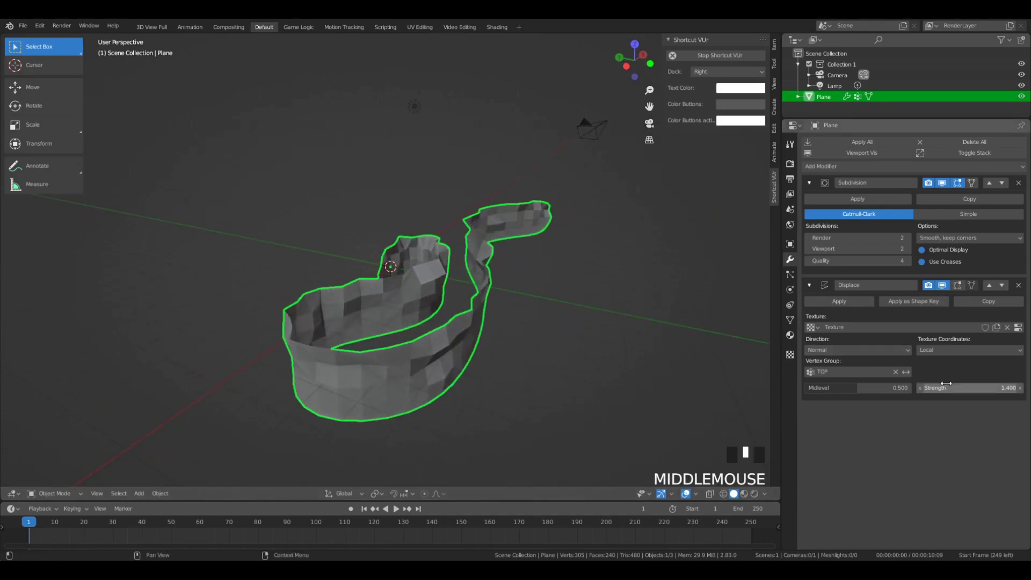
{"action": "left_click_drag", "start_coordinate": [946, 383], "coordinate": [984, 384]}
{"action": "middle_click_drag", "start_coordinate": [537, 356], "coordinate": [568, 357]}
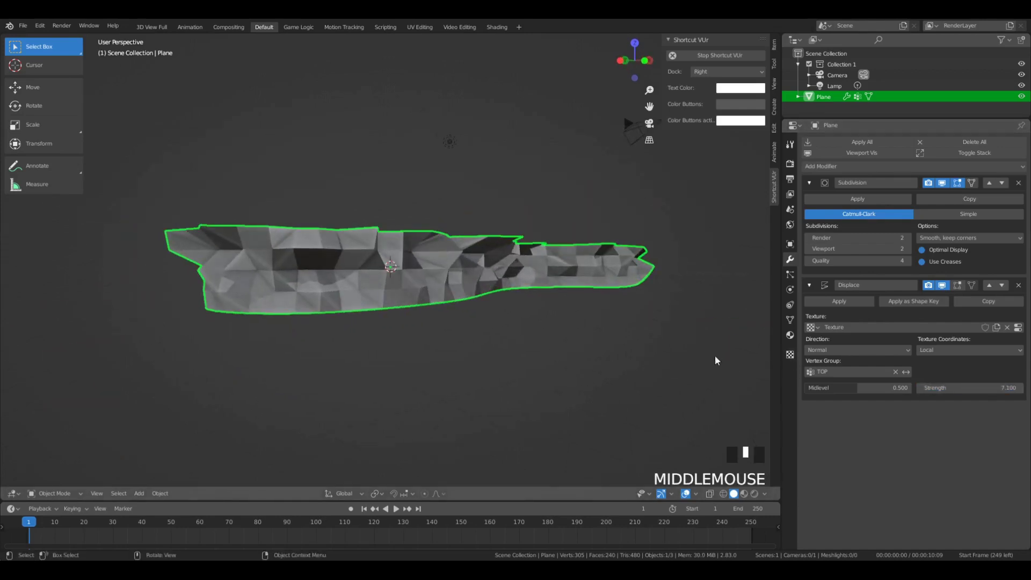
{"action": "scroll", "coordinate": [754, 382], "scroll_direction": "up", "scroll_amount": 4}
{"action": "scroll", "coordinate": [607, 351], "scroll_direction": "down", "scroll_amount": 5}
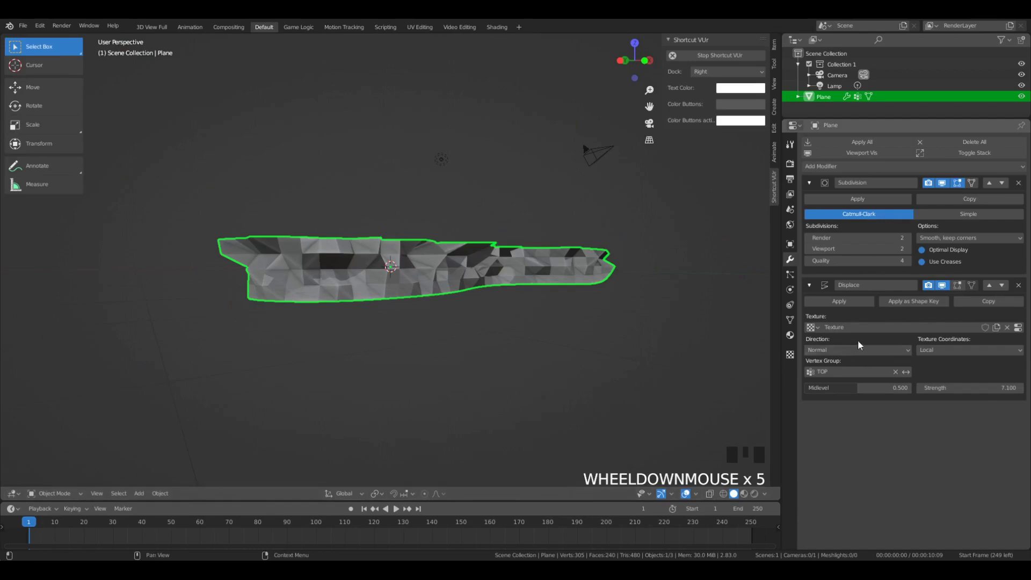
Set the Displace modifier's direction to Z and its space to Global.
{"action": "left_click", "coordinate": [845, 352]}
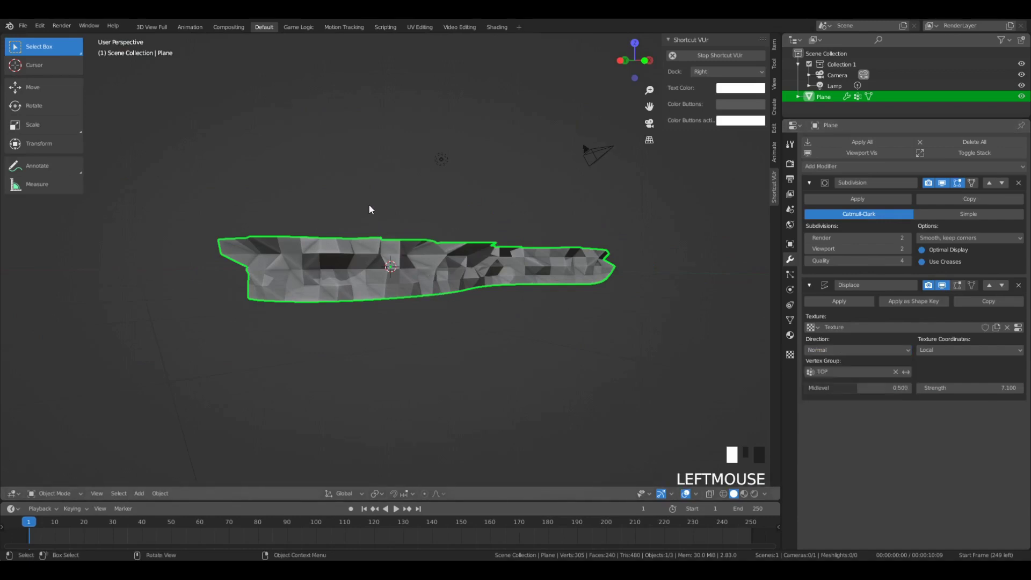
{"action": "middle_click_drag", "start_coordinate": [369, 209], "coordinate": [392, 240]}
{"action": "middle_click_drag", "start_coordinate": [437, 353], "coordinate": [455, 248]}
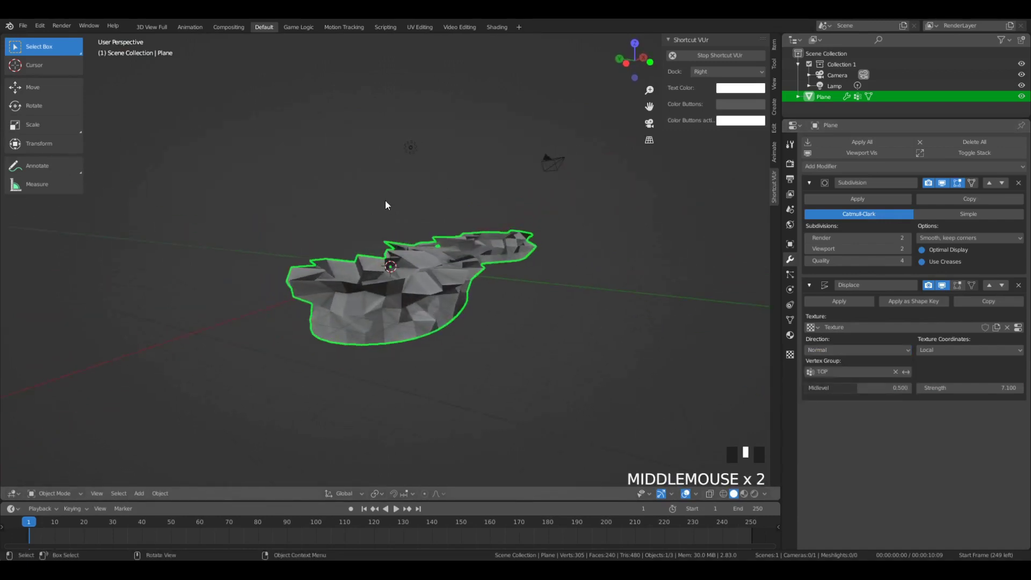
{"action": "left_click", "coordinate": [871, 353]}
{"action": "left_click", "coordinate": [859, 387]}
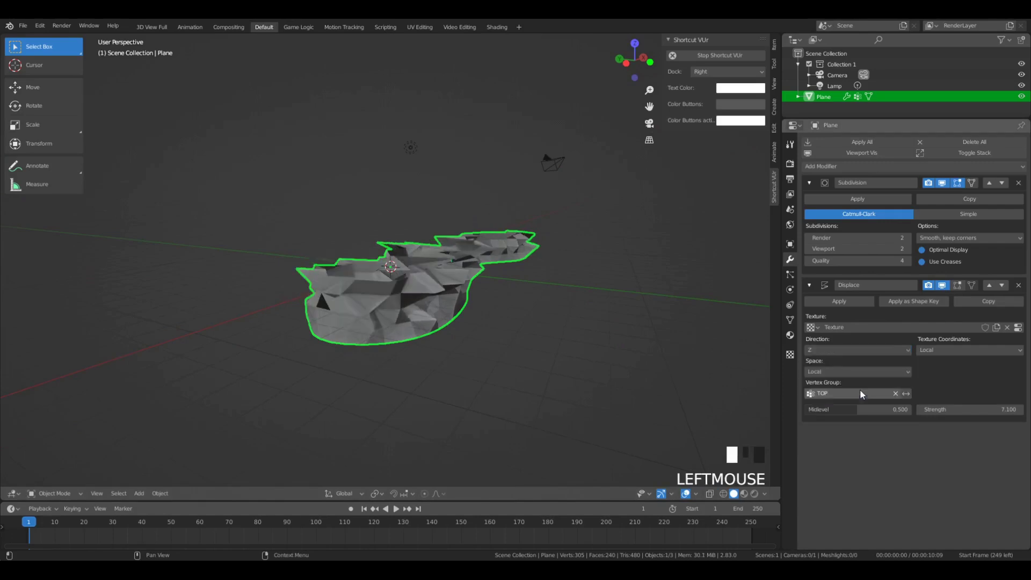
{"action": "left_click", "coordinate": [838, 370]}
{"action": "left_click", "coordinate": [843, 396]}
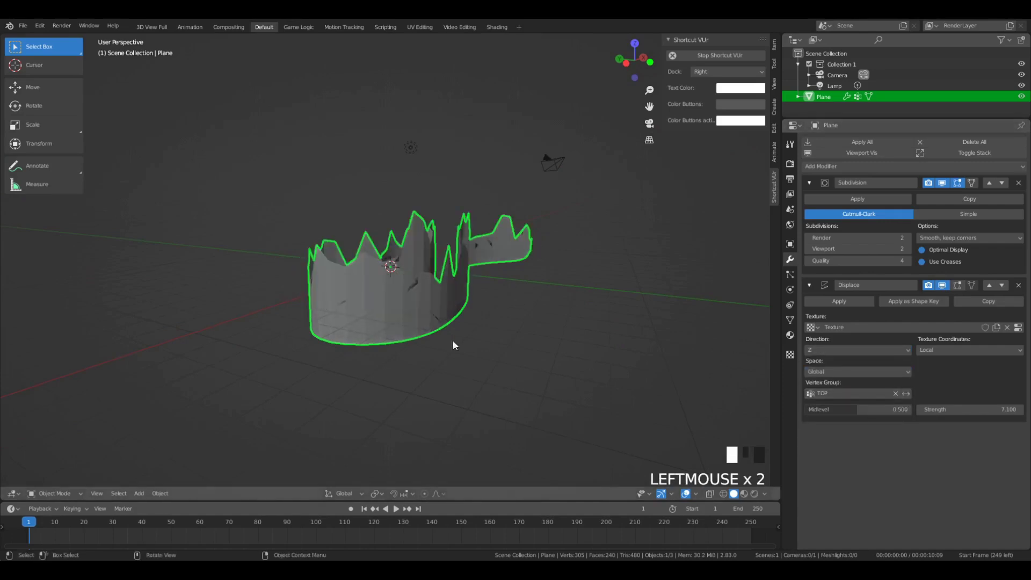
{"action": "middle_click_drag", "start_coordinate": [453, 341], "coordinate": [408, 346]}
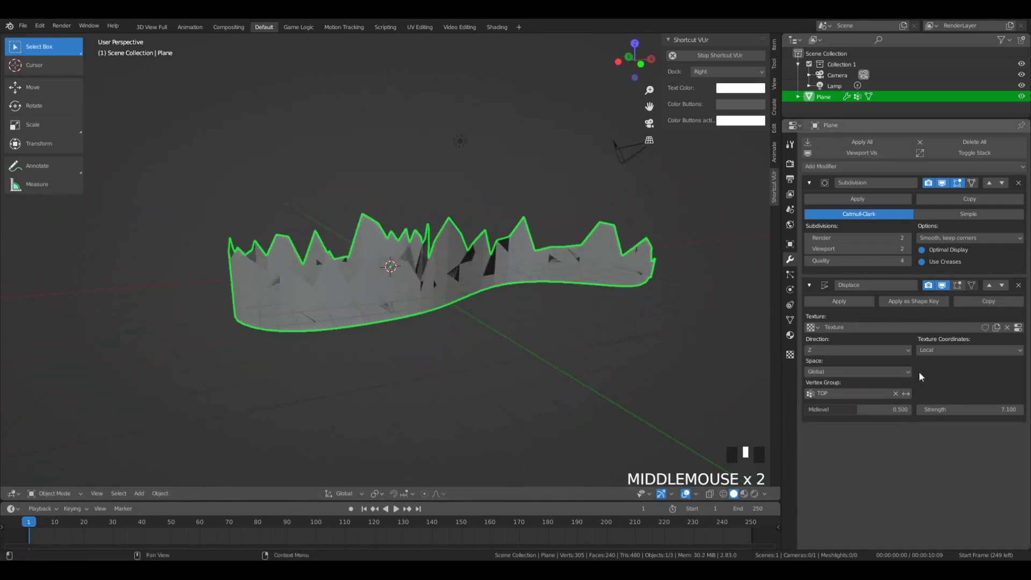
Reduce the Displace modifier's strength to 4.7 and inspect the jagged upper edge up close.
{"action": "mouse_move", "coordinate": [963, 410]}
{"action": "left_mouse_down"}
{"action": "mouse_move", "coordinate": [929, 410]}
{"action": "mouse_move", "coordinate": [947, 411]}
{"action": "left_mouse_up"}
{"action": "scroll", "coordinate": [546, 283], "scroll_direction": "up", "scroll_amount": 6}
{"action": "middle_click_drag", "start_coordinate": [546, 283], "coordinate": [492, 241]}
{"action": "scroll", "coordinate": [492, 243], "scroll_direction": "down", "scroll_amount": 2}
Turn on the Subdivision modifier's on-cage display and examine the strip's mesh in Edit Mode.
{"action": "key", "text": "Tab"}
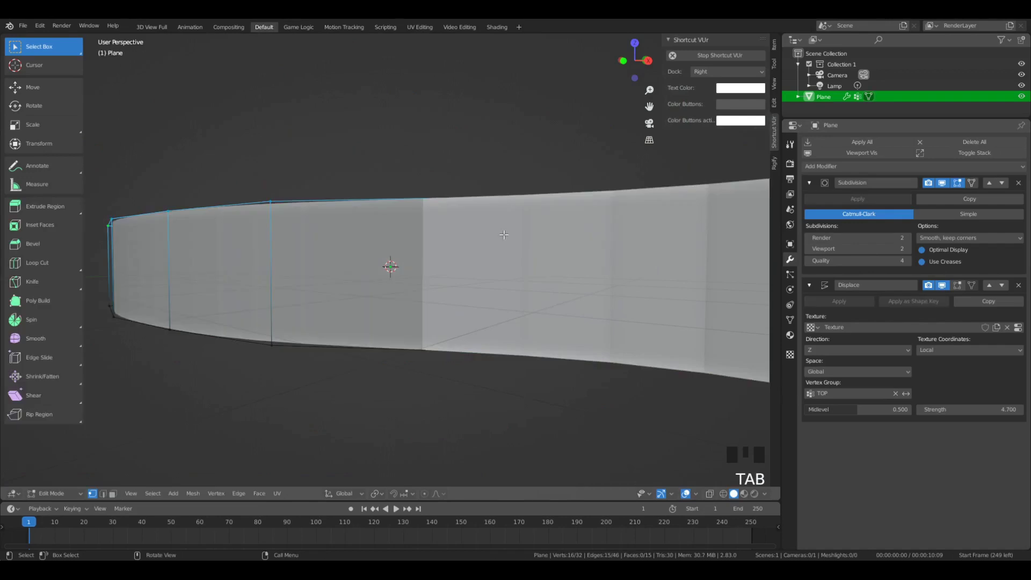
{"action": "key", "text": "Tab"}
{"action": "left_click_drag", "start_coordinate": [781, 290], "coordinate": [793, 288]}
{"action": "left_click", "coordinate": [801, 276]}
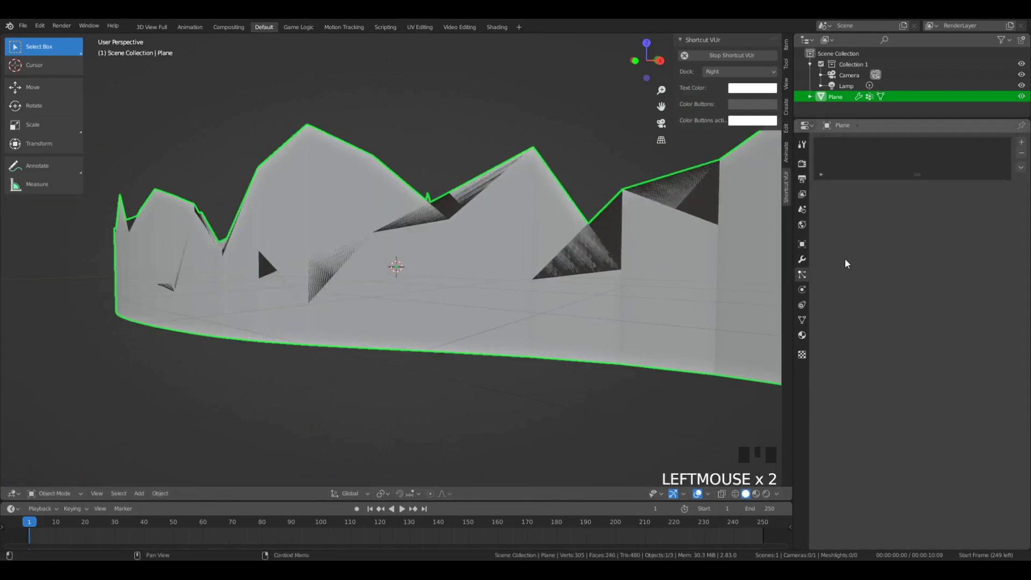
{"action": "left_click", "coordinate": [802, 323]}
{"action": "left_click", "coordinate": [801, 258]}
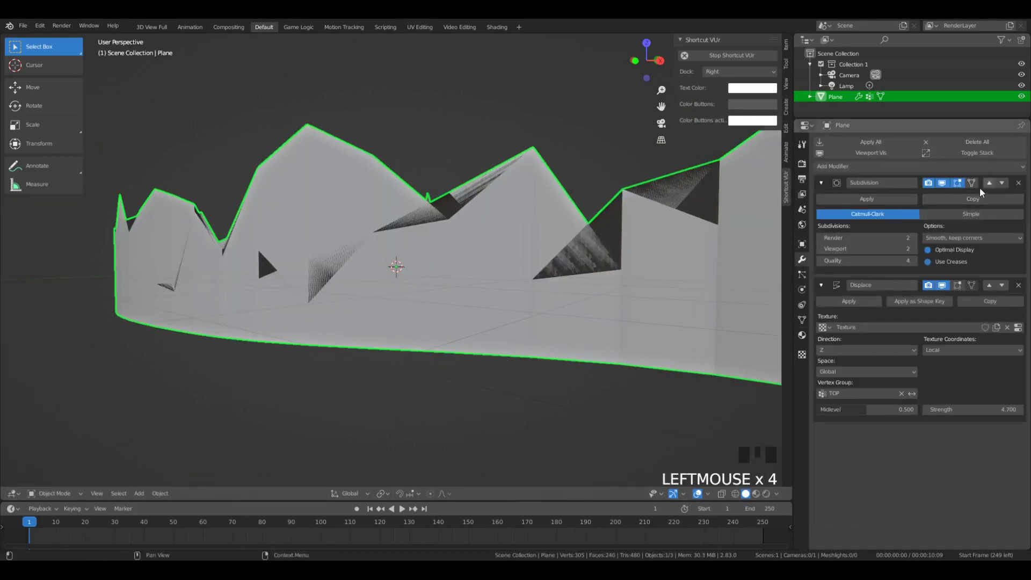
{"action": "key", "text": "Tab"}
{"action": "middle_click_drag", "start_coordinate": [506, 295], "coordinate": [614, 320]}
{"action": "scroll", "coordinate": [614, 320], "scroll_direction": "down", "scroll_amount": 3}
{"action": "key", "text": "Tab"}
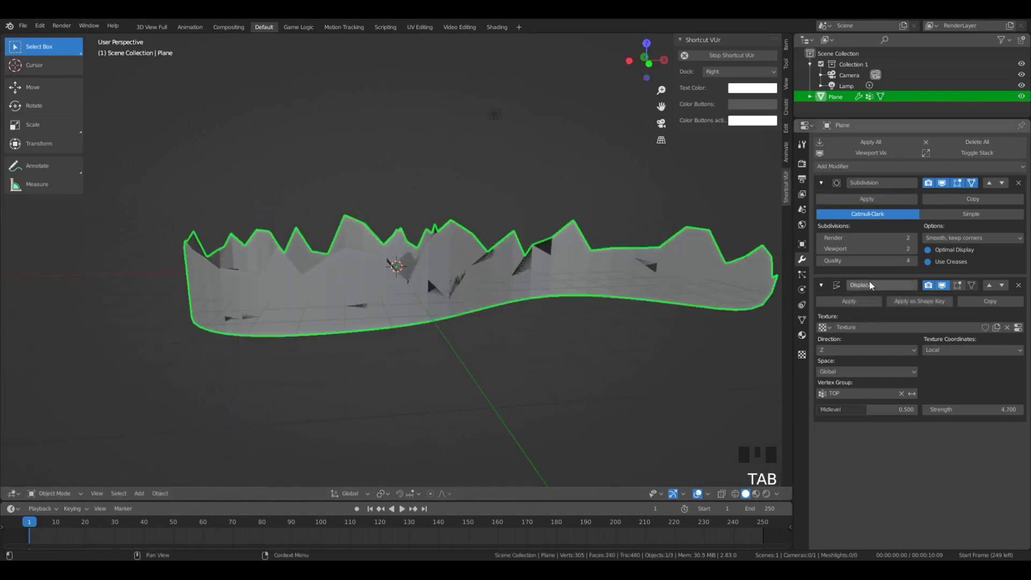
Apply the Subdivision modifier to the strip and check the resulting mesh in Edit Mode.
{"action": "left_click", "coordinate": [865, 200]}
{"action": "key", "text": "Tab"}
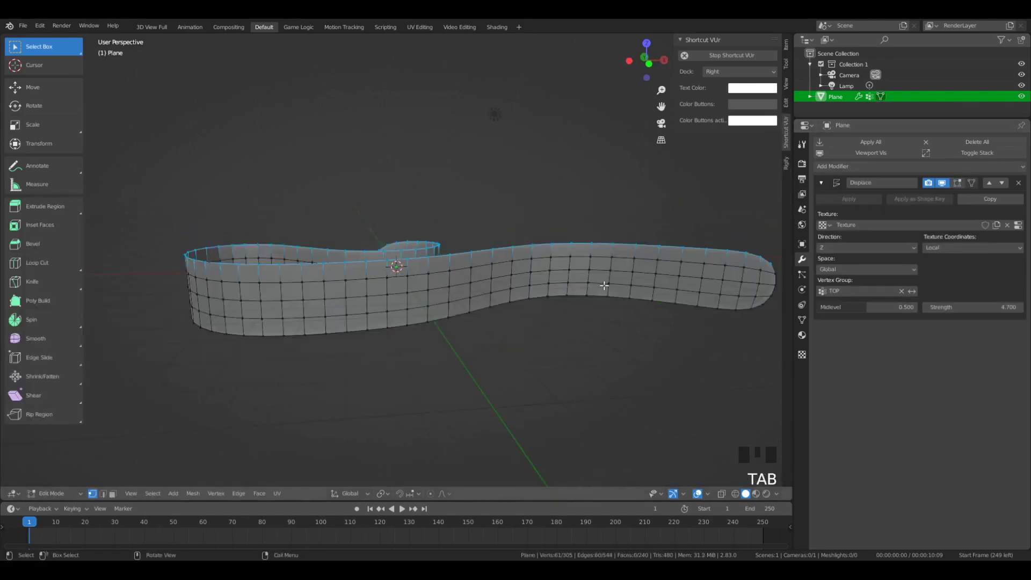
{"action": "scroll", "coordinate": [479, 278], "scroll_direction": "up", "scroll_amount": 2}
{"action": "key", "text": "Tab"}
{"action": "key", "text": "Tab"}
Raise the strip's upper edge vertices along the Z axis.
{"action": "key", "text": "g"}
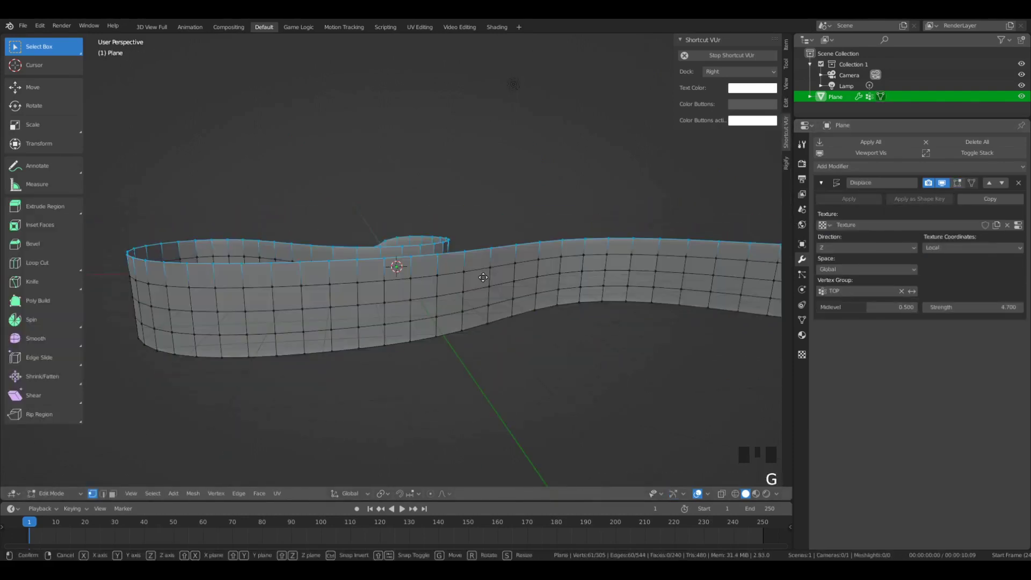
{"action": "key", "text": "z"}
{"action": "left_click", "coordinate": [476, 219]}
{"action": "key", "text": "Tab"}
{"action": "middle_click_drag", "start_coordinate": [475, 205], "coordinate": [500, 279]}
{"action": "key", "text": "Tab"}
{"action": "key", "text": "Tab"}
{"action": "left_click", "coordinate": [568, 296]}
Set the Displace modifier's strength to 1.8.
{"action": "left_click_drag", "start_coordinate": [1002, 319], "coordinate": [953, 319]}
{"action": "scroll", "coordinate": [475, 236], "scroll_direction": "down", "scroll_amount": 2}
{"action": "key", "text": "Tab"}
{"action": "key", "text": "Tab"}
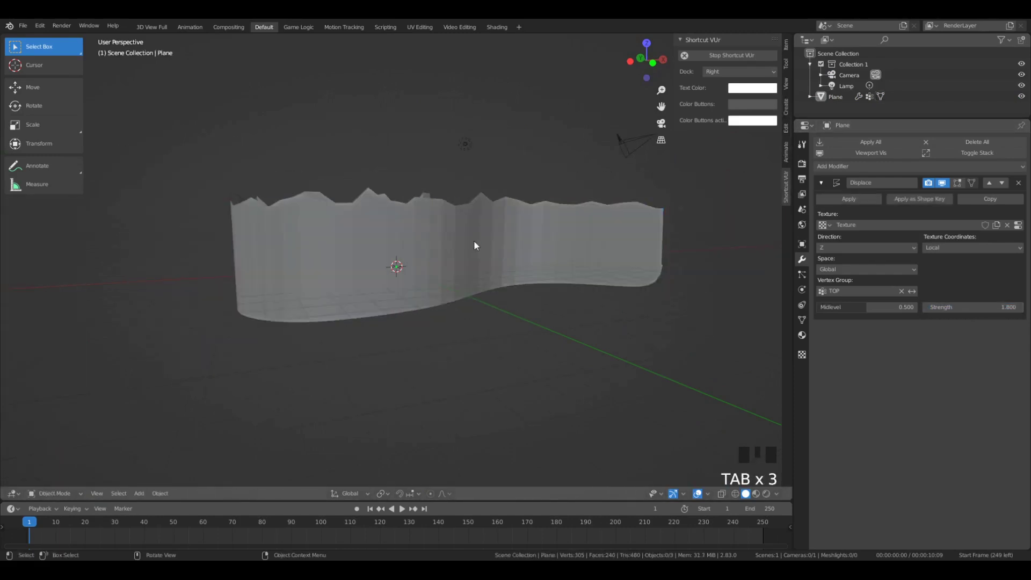
Lower the strip's upper edge vertices slightly along the Z axis and return to Object Mode.
{"action": "key", "text": "Tab"}
{"action": "key", "text": "g"}
{"action": "key", "text": "z"}
{"action": "left_click", "coordinate": [463, 273]}
{"action": "key", "text": "Tab"}
{"action": "scroll", "coordinate": [463, 280], "scroll_direction": "up", "scroll_amount": 4}
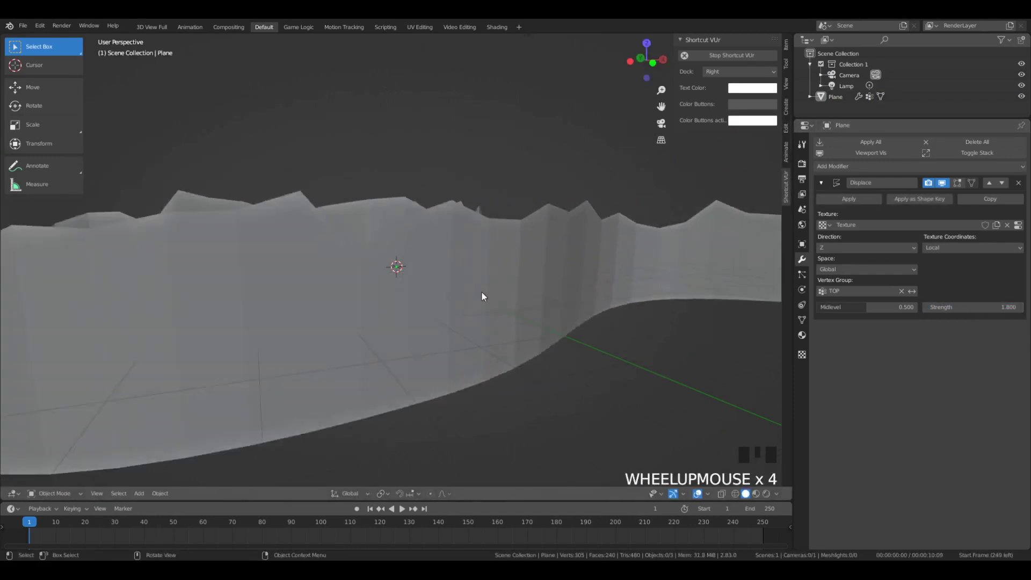
{"action": "mouse_move", "coordinate": [481, 291]}
{"action": "middle_mouse_down"}
{"action": "mouse_move", "coordinate": [700, 312]}
{"action": "mouse_move", "coordinate": [69, 292]}
{"action": "mouse_move", "coordinate": [295, 329]}
{"action": "mouse_move", "coordinate": [149, 348]}
{"action": "mouse_move", "coordinate": [769, 296]}
{"action": "mouse_move", "coordinate": [771, 324]}
{"action": "mouse_move", "coordinate": [154, 294]}
{"action": "mouse_move", "coordinate": [276, 288]}
{"action": "mouse_move", "coordinate": [273, 303]}
{"action": "middle_mouse_up"}
{"action": "scroll", "coordinate": [301, 273], "scroll_direction": "down", "scroll_amount": 2}
{"action": "key", "text": "z"}
{"action": "key", "text": "z"}
{"action": "left_click", "coordinate": [338, 280]}
{"action": "mouse_move", "coordinate": [451, 269]}
{"action": "middle_mouse_down"}
{"action": "mouse_move", "coordinate": [311, 249]}
{"action": "mouse_move", "coordinate": [780, 185]}
{"action": "middle_mouse_up"}
Find the scene's render settings and change the render engine to Eevee.
{"action": "left_click", "coordinate": [800, 176]}
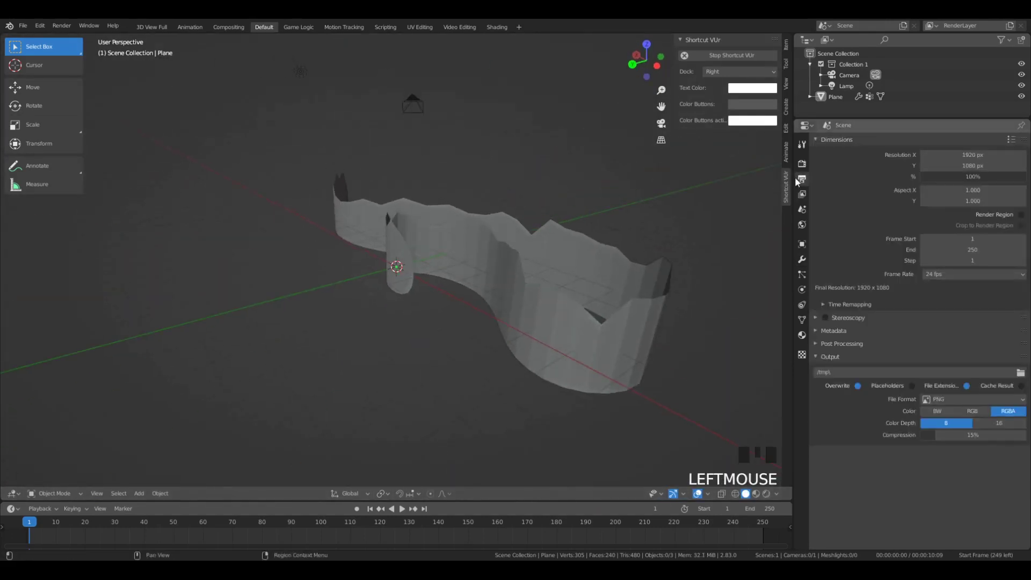
{"action": "left_click", "coordinate": [802, 194]}
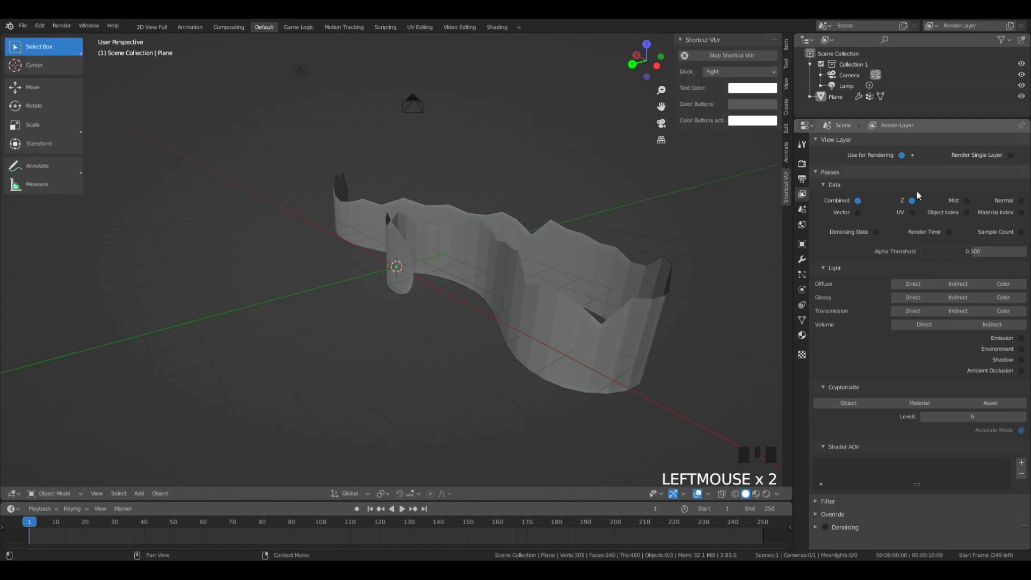
{"action": "left_click", "coordinate": [802, 210]}
{"action": "left_click", "coordinate": [802, 225]}
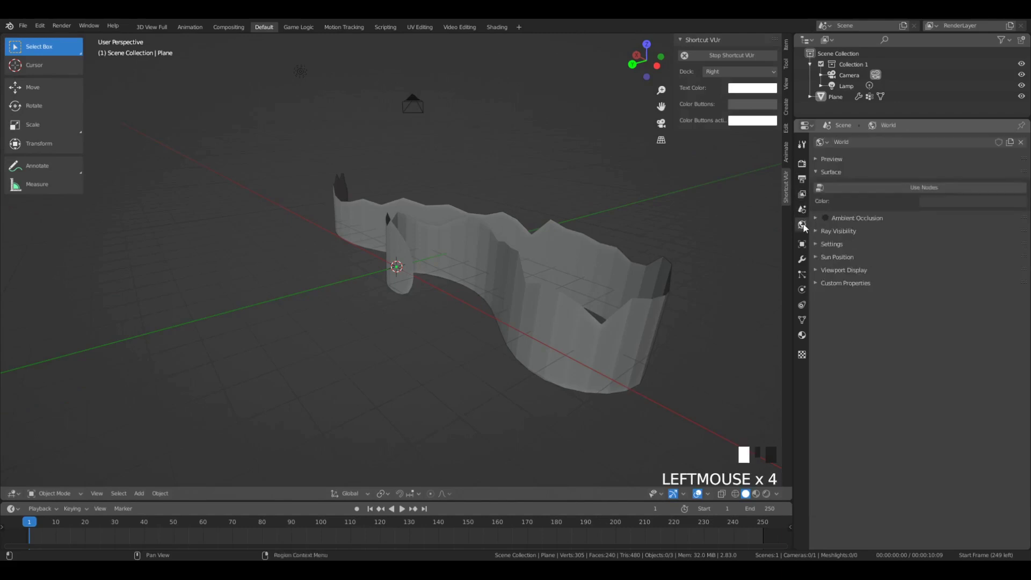
{"action": "left_click", "coordinate": [801, 164]}
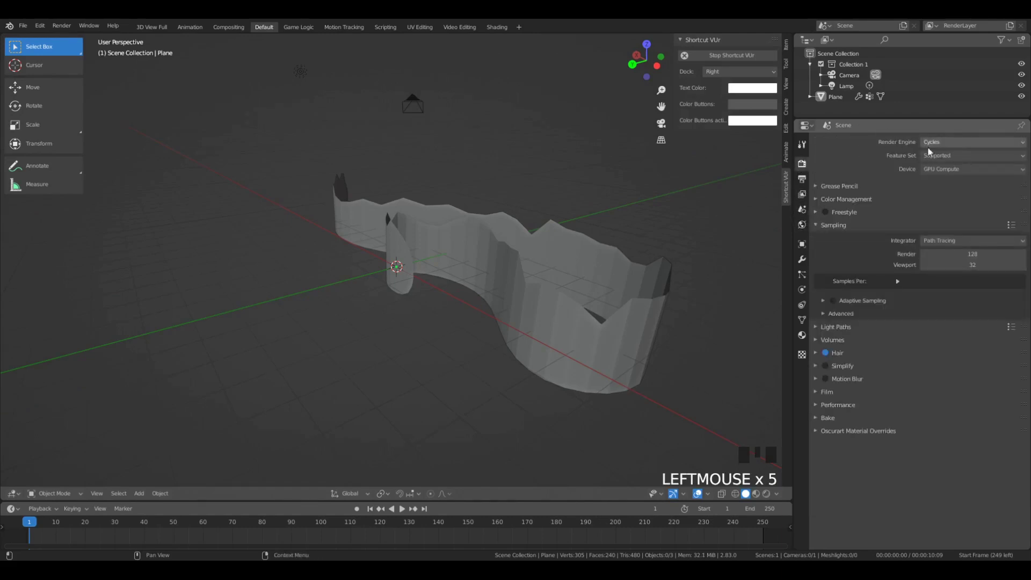
{"action": "left_click", "coordinate": [1004, 142]}
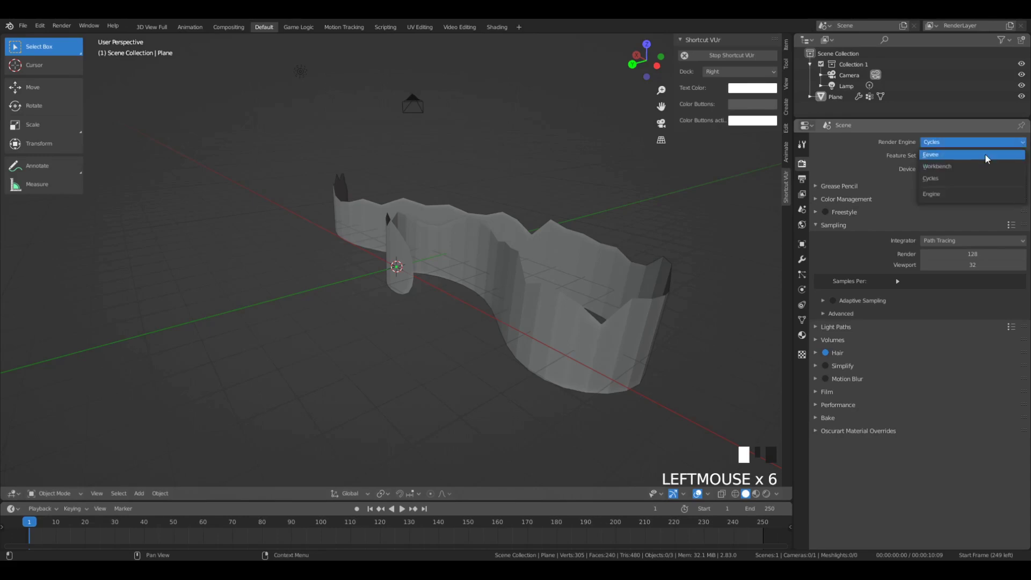
{"action": "left_click", "coordinate": [984, 154]}
Select the strip and switch to the Shading workspace.
{"action": "middle_click_drag", "start_coordinate": [606, 240], "coordinate": [588, 295]}
{"action": "left_click", "coordinate": [589, 294]}
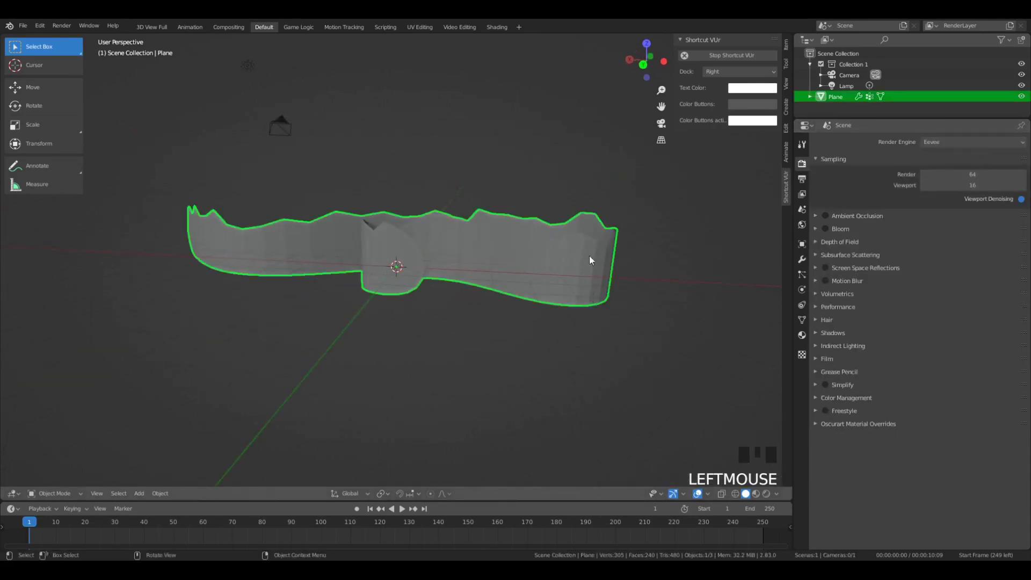
{"action": "left_click", "coordinate": [477, 27]}
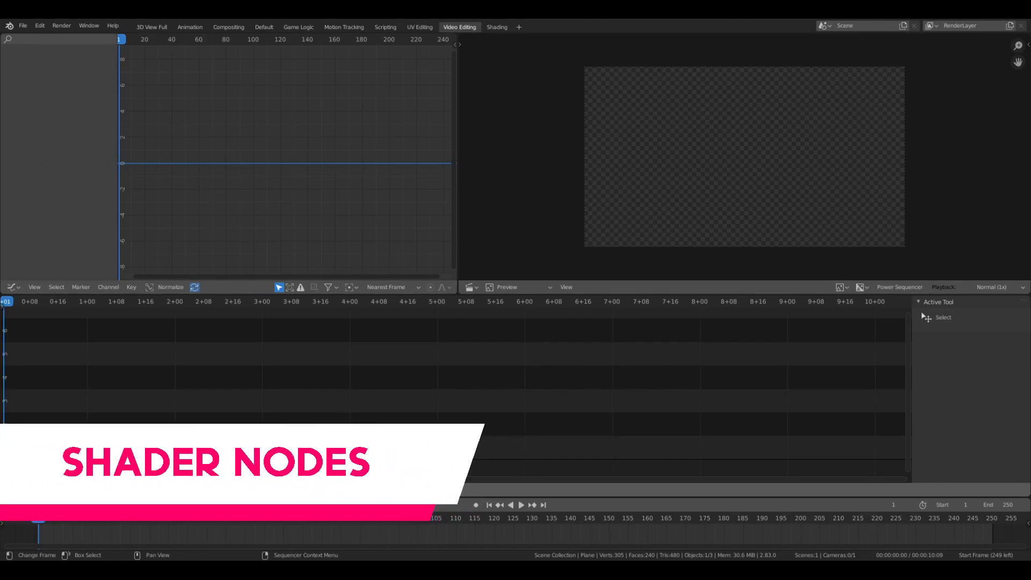
{"action": "left_click", "coordinate": [509, 27]}
{"action": "scroll", "coordinate": [389, 184], "scroll_direction": "down", "scroll_amount": 4}
{"action": "mouse_move", "coordinate": [504, 203]}
{"action": "middle_mouse_down"}
{"action": "mouse_move", "coordinate": [595, 232]}
{"action": "mouse_move", "coordinate": [575, 202]}
{"action": "mouse_move", "coordinate": [617, 231]}
{"action": "mouse_move", "coordinate": [563, 223]}
{"action": "middle_mouse_up"}
{"action": "scroll", "coordinate": [313, 268], "scroll_direction": "up", "scroll_amount": 3}
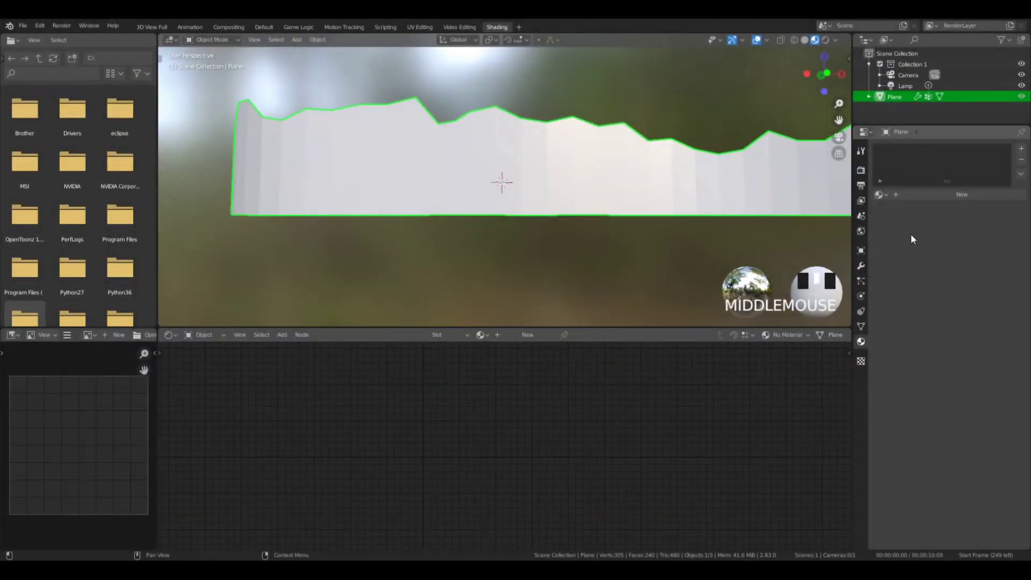
Create a new material named aurora on the strip and delete its Principled BSDF node.
{"action": "left_click", "coordinate": [908, 195]}
{"action": "double_click", "coordinate": [915, 194]}
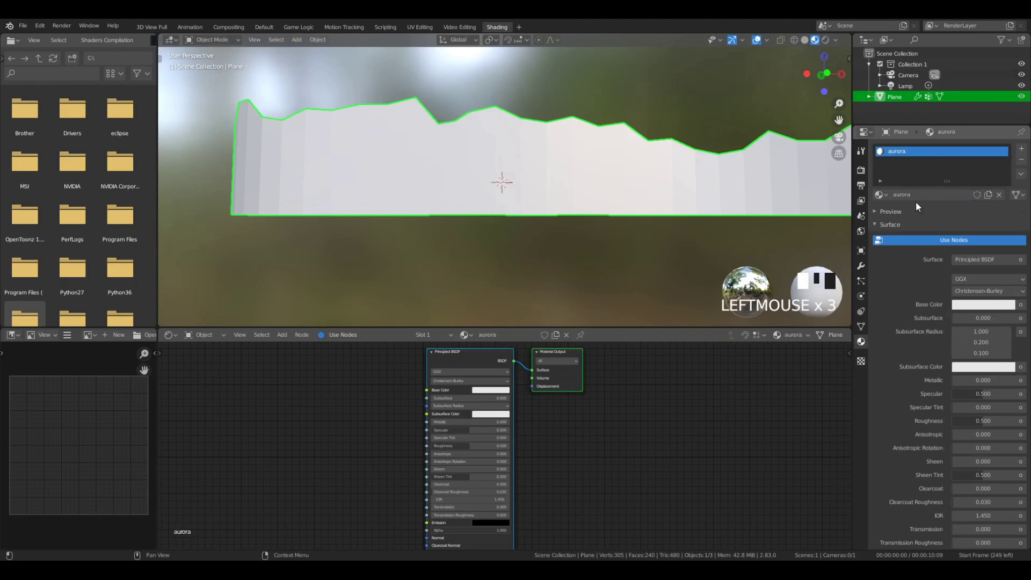
{"action": "key", "text": "x"}
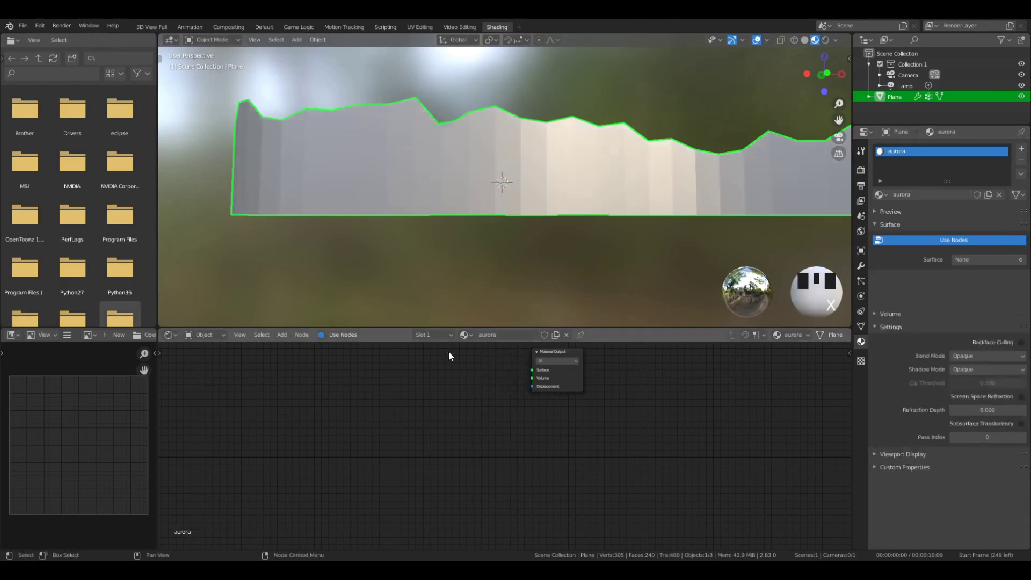
Add an Emission shader node beside the Material Output and connect it to the Surface input.
{"action": "key", "text": "shift+a"}
{"action": "mouse_move", "coordinate": [476, 399]}
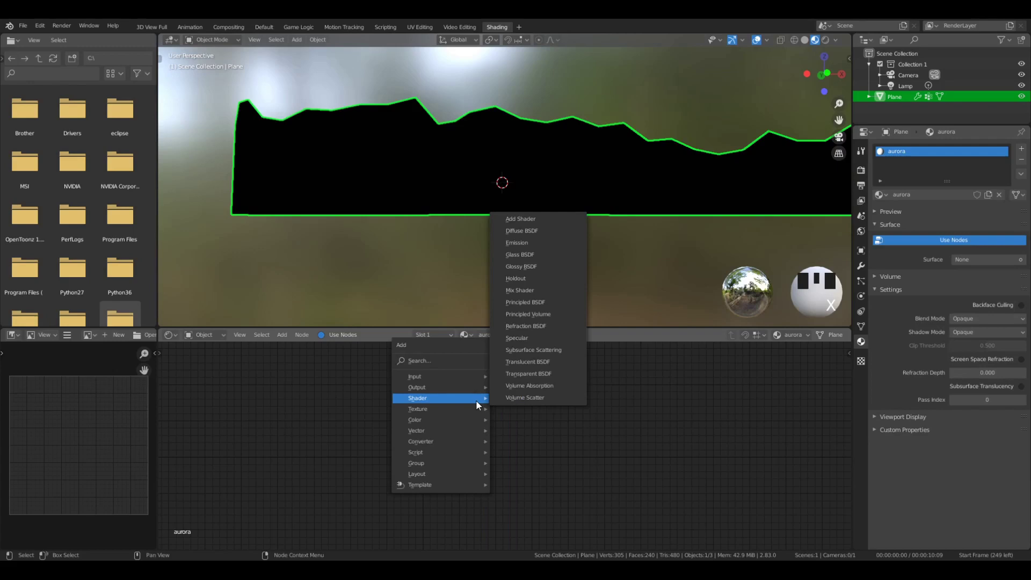
{"action": "left_click", "coordinate": [517, 242]}
{"action": "left_click", "coordinate": [492, 383]}
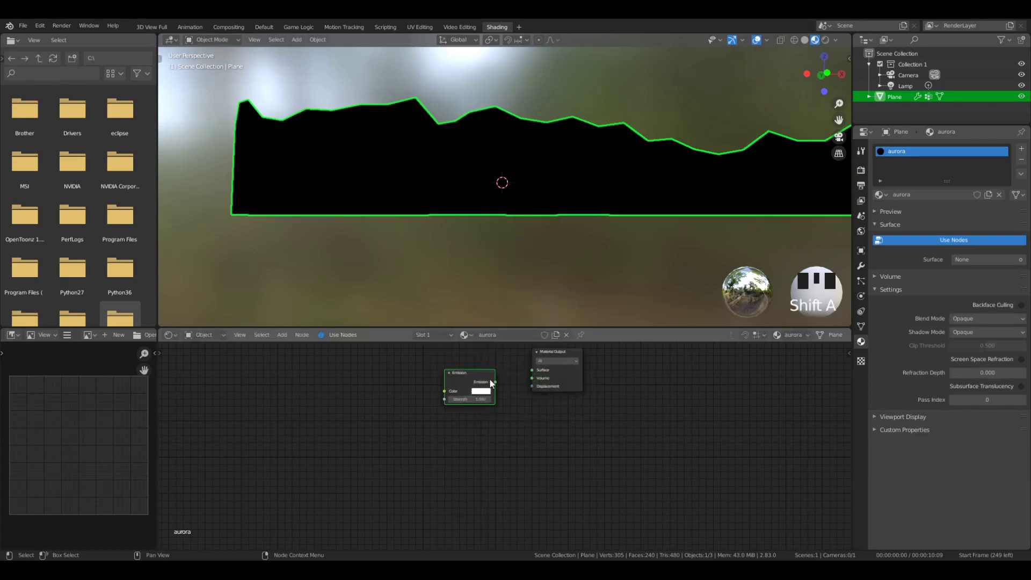
{"action": "left_click_drag", "start_coordinate": [530, 372], "coordinate": [532, 370]}
{"action": "middle_click_drag", "start_coordinate": [548, 193], "coordinate": [595, 187]}
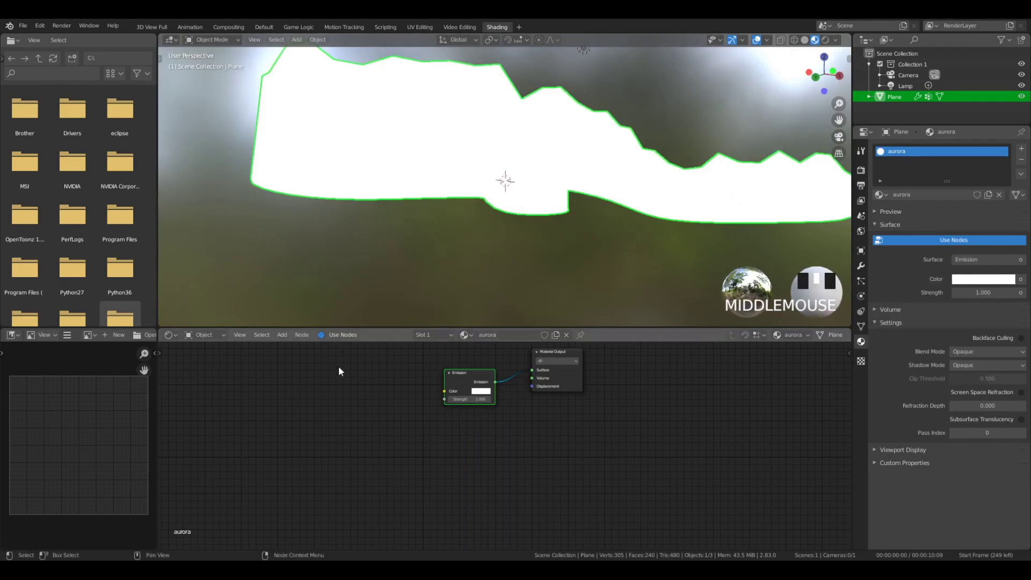
{"action": "left_click_drag", "start_coordinate": [454, 372], "coordinate": [465, 358]}
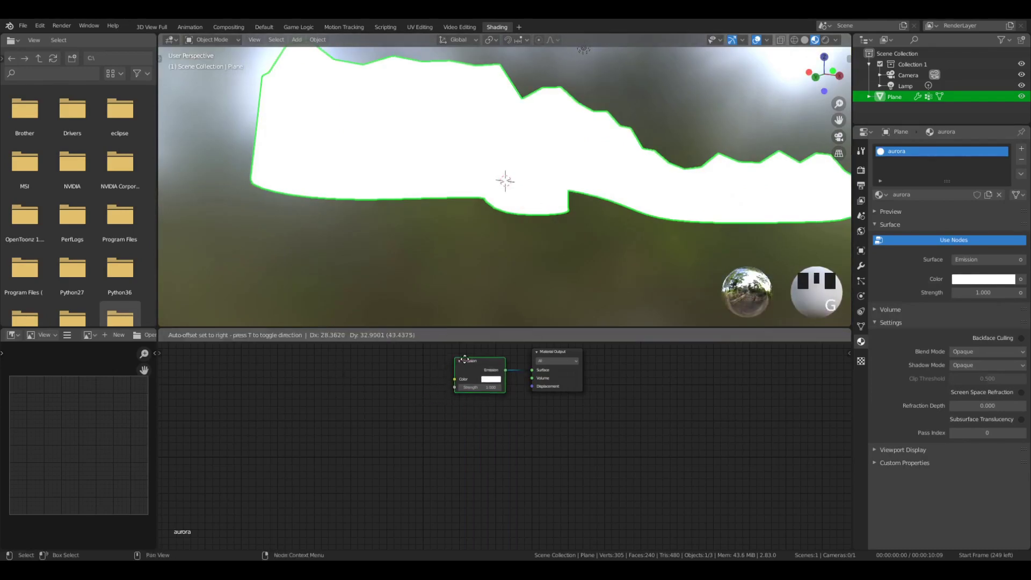
Add a Gradient Texture node and connect its Color output to the Emission node's Color input.
{"action": "scroll", "coordinate": [453, 134], "scroll_direction": "down", "scroll_amount": 2}
{"action": "middle_click_drag", "start_coordinate": [453, 135], "coordinate": [467, 195]}
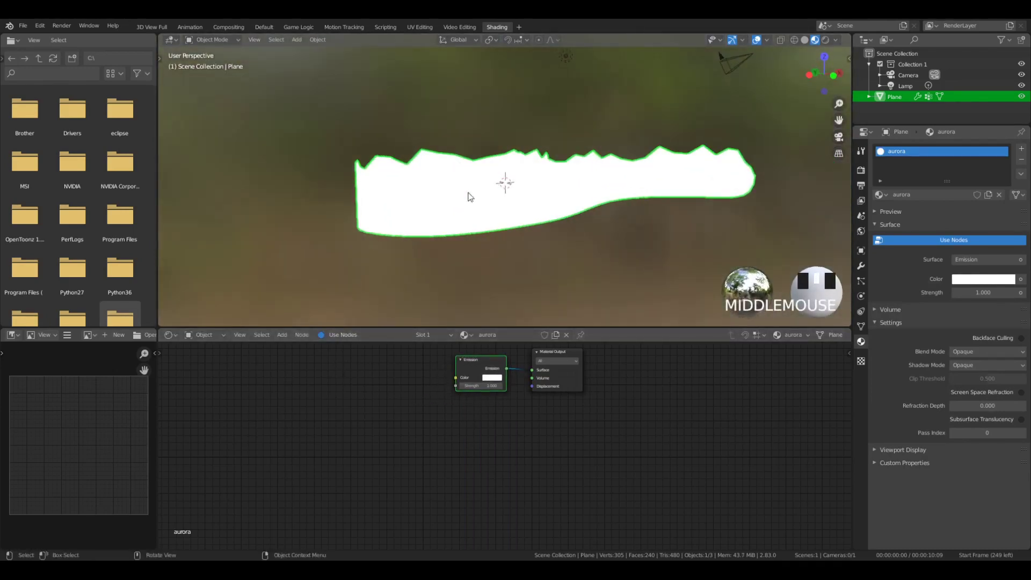
{"action": "scroll", "coordinate": [418, 367], "scroll_direction": "up", "scroll_amount": 2}
{"action": "middle_click_drag", "start_coordinate": [422, 366], "coordinate": [498, 408]}
{"action": "key", "text": "shift+a"}
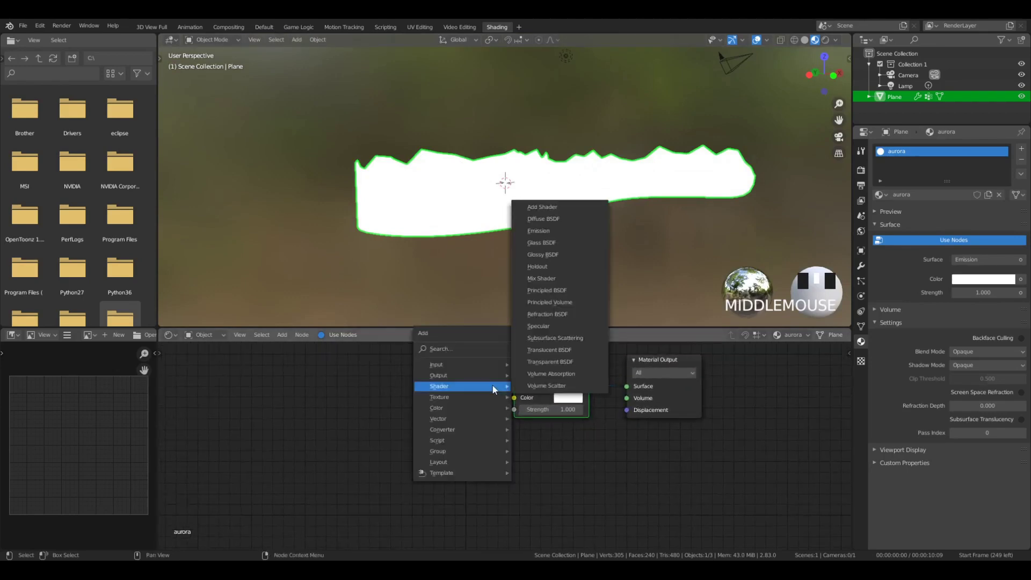
{"action": "mouse_move", "coordinate": [484, 398]}
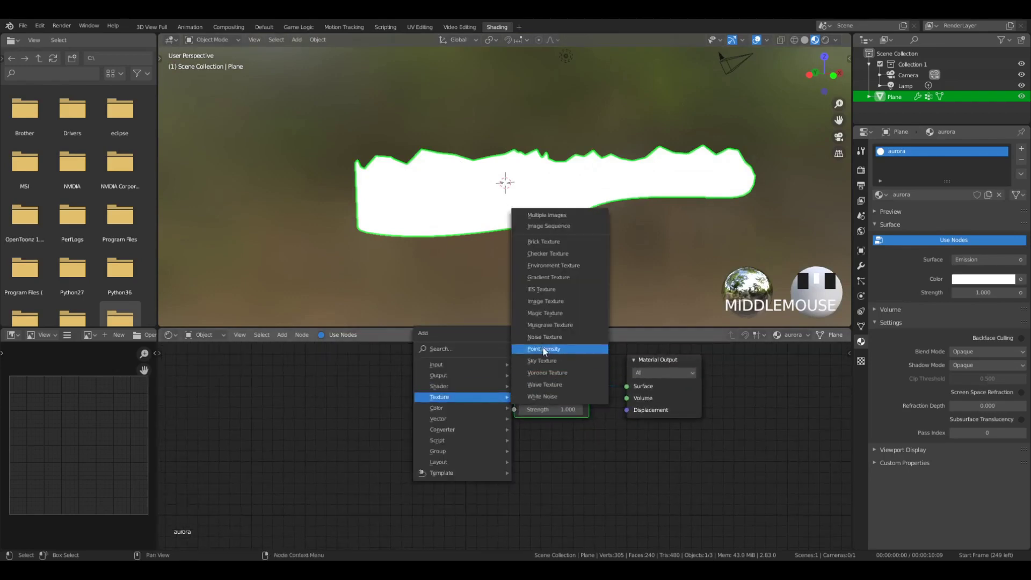
{"action": "left_click", "coordinate": [551, 279]}
{"action": "left_click_drag", "start_coordinate": [516, 399], "coordinate": [515, 398]}
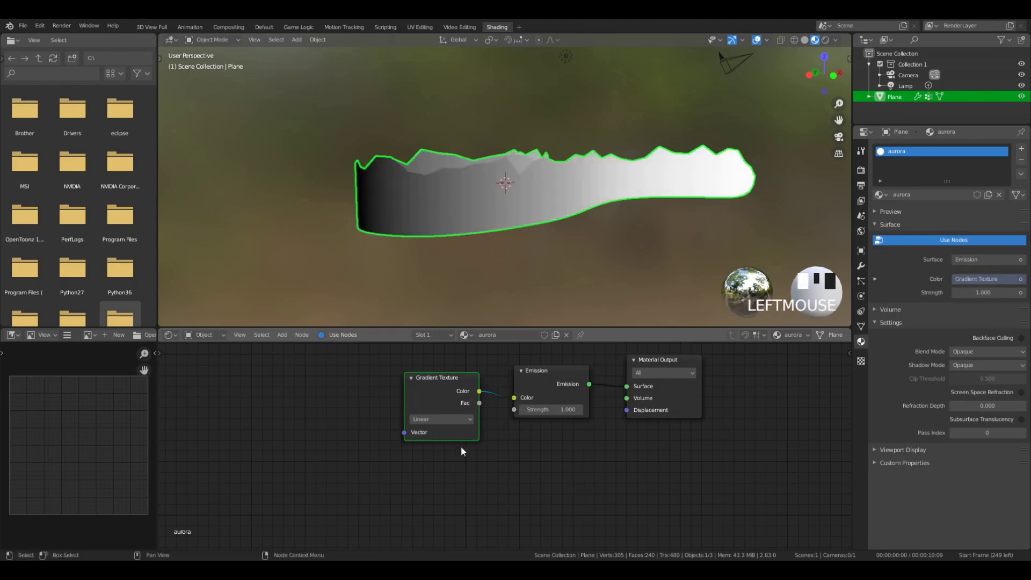
Move the Gradient Texture node closer to the Emission node and examine how the gradient runs along the strip.
{"action": "key", "text": "shift+a"}
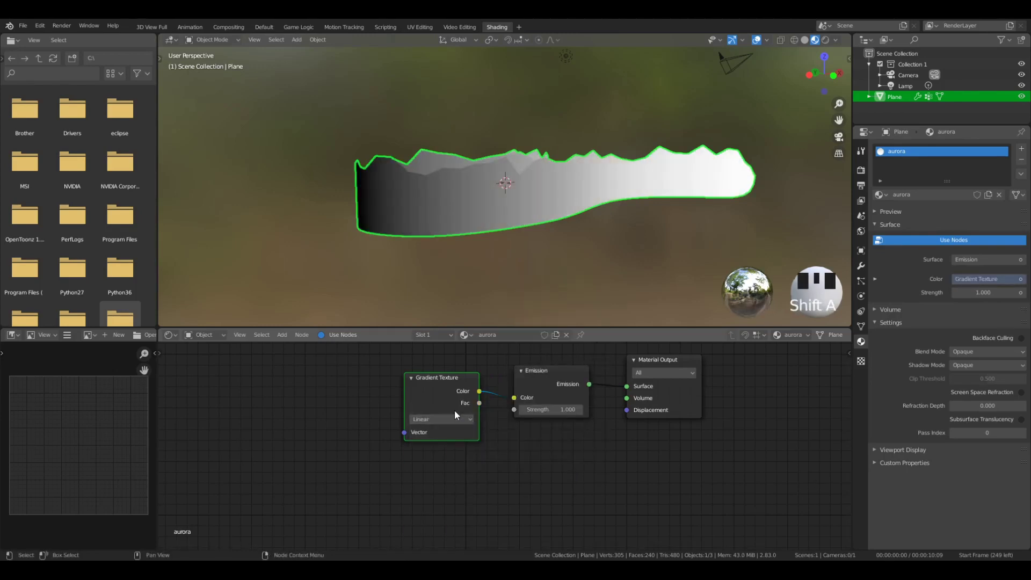
{"action": "left_click_drag", "start_coordinate": [459, 386], "coordinate": [473, 387]}
{"action": "middle_click_drag", "start_coordinate": [427, 263], "coordinate": [437, 252]}
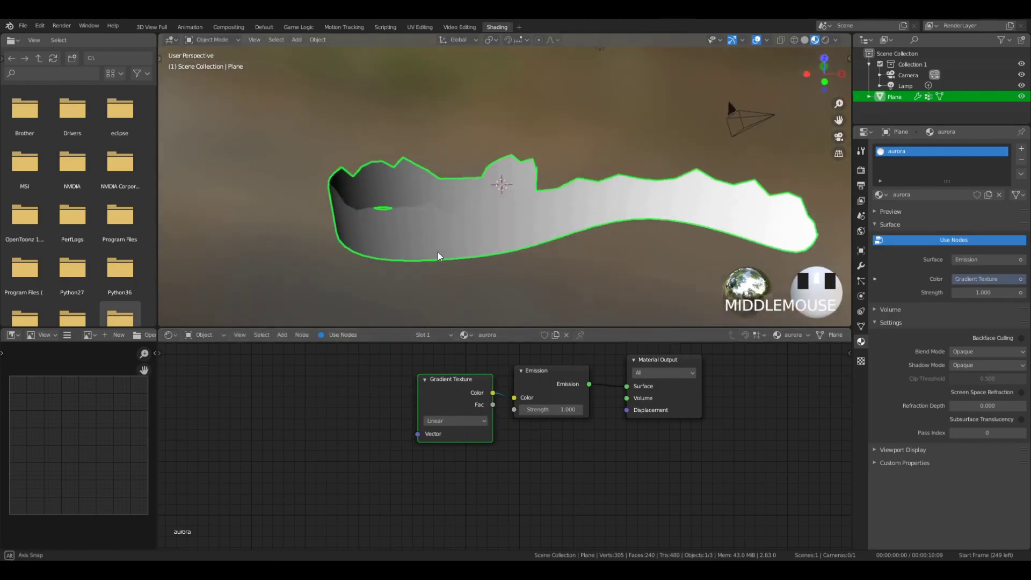
{"action": "middle_click_drag", "start_coordinate": [378, 221], "coordinate": [331, 204]}
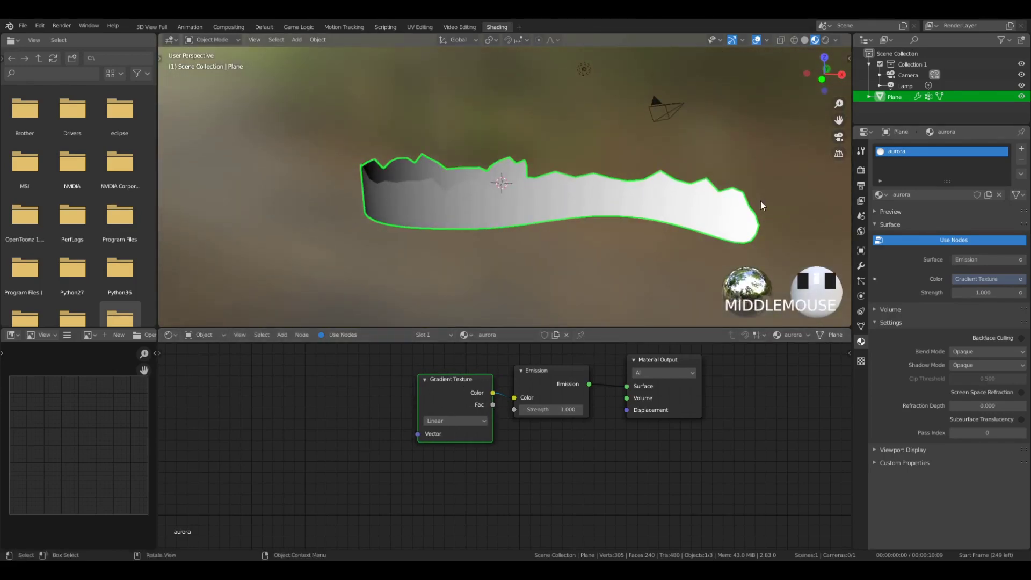
{"action": "middle_click_drag", "start_coordinate": [390, 232], "coordinate": [377, 159]}
{"action": "scroll", "coordinate": [456, 243], "scroll_direction": "down", "scroll_amount": 1}
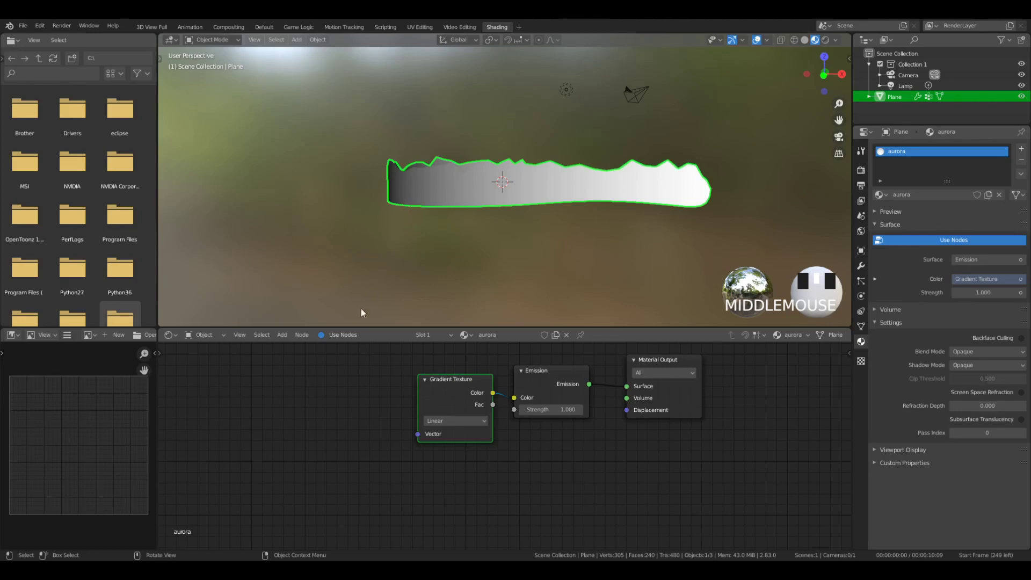
{"action": "middle_click_drag", "start_coordinate": [352, 202], "coordinate": [408, 226]}
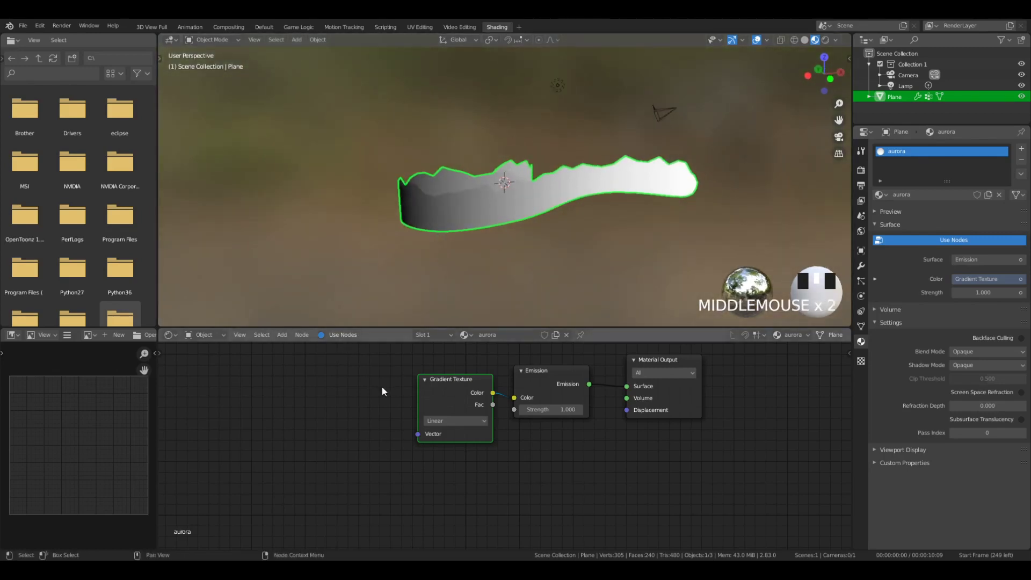
Add a Texture Coordinate node to the left of the Gradient Texture node, leaving room for another node between them.
{"action": "key", "text": "shift+a"}
{"action": "mouse_move", "coordinate": [369, 387]}
{"action": "mouse_move", "coordinate": [340, 352]}
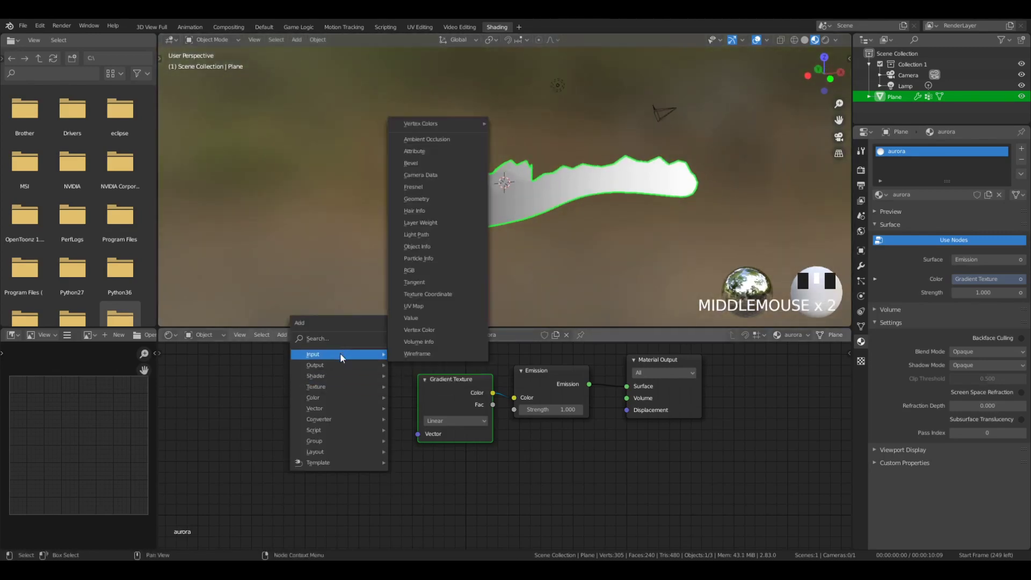
{"action": "left_click", "coordinate": [435, 298]}
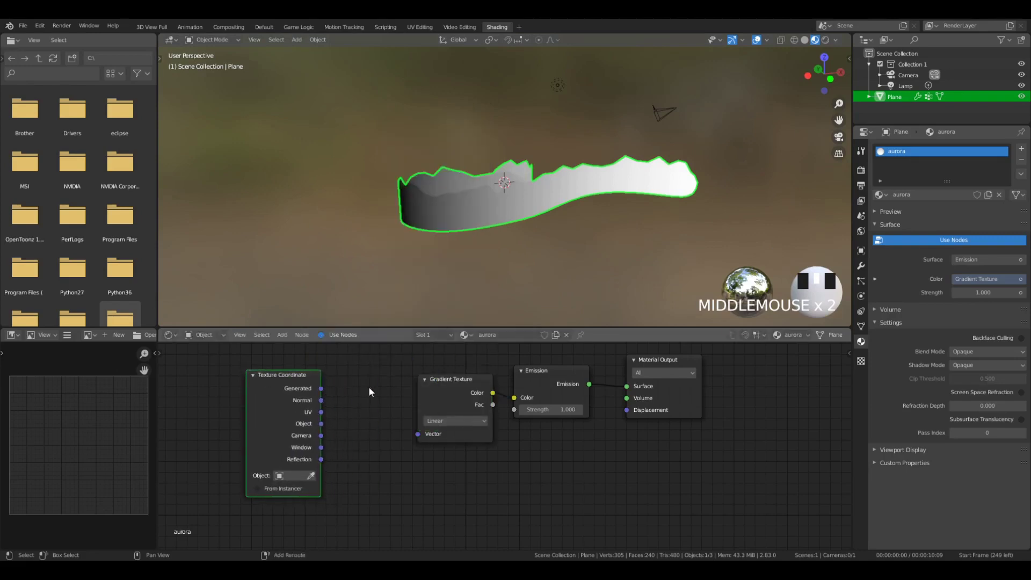
{"action": "left_click", "coordinate": [308, 399]}
Add a Mapping node and wire it between the Texture Coordinate's Generated output and the Gradient Texture's Vector input.
{"action": "key", "text": "shift+a"}
{"action": "mouse_move", "coordinate": [308, 399]}
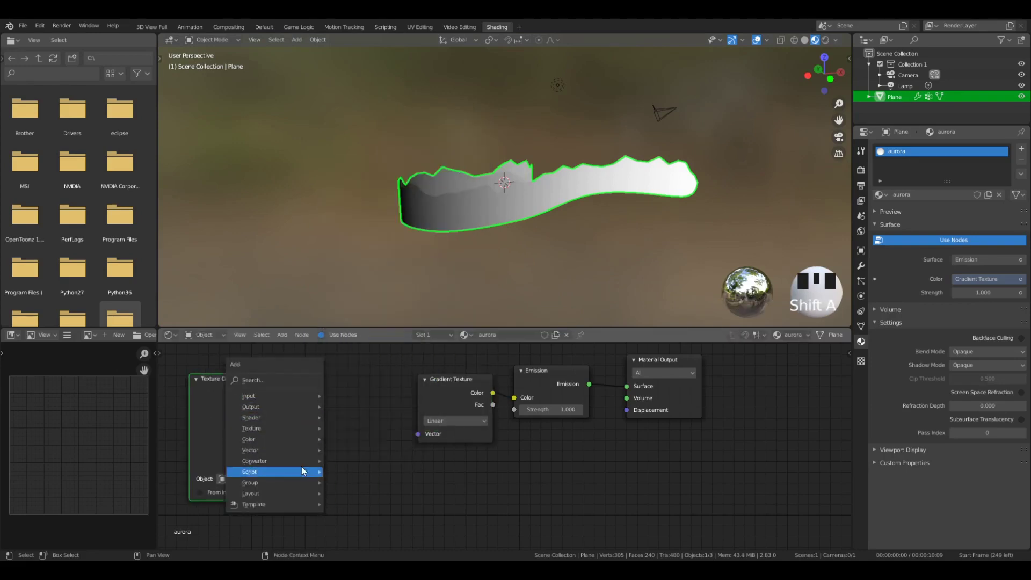
{"action": "mouse_move", "coordinate": [304, 461]}
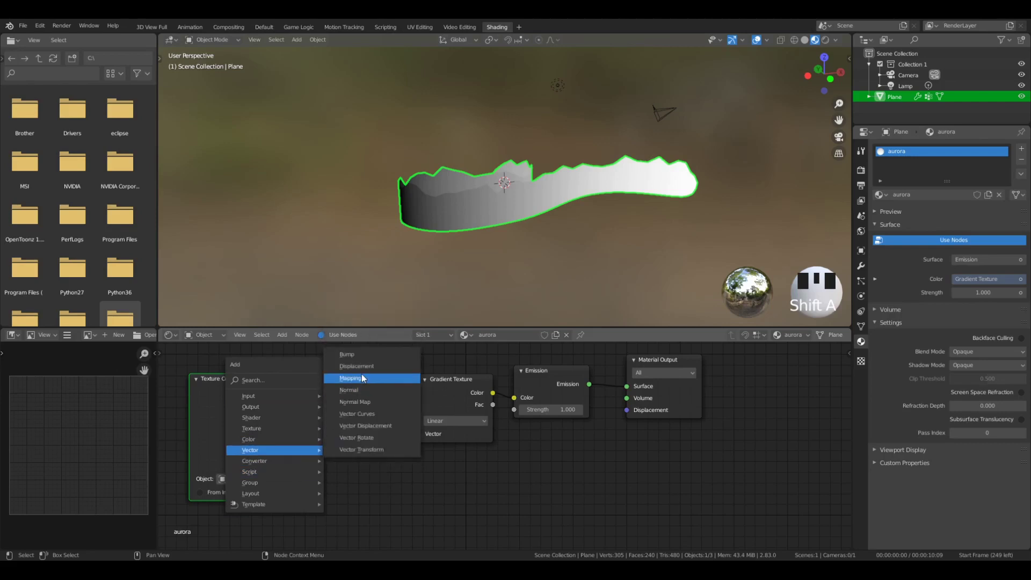
{"action": "left_click", "coordinate": [362, 374]}
{"action": "left_click_drag", "start_coordinate": [264, 394], "coordinate": [312, 413]}
{"action": "left_click_drag", "start_coordinate": [419, 436], "coordinate": [417, 434]}
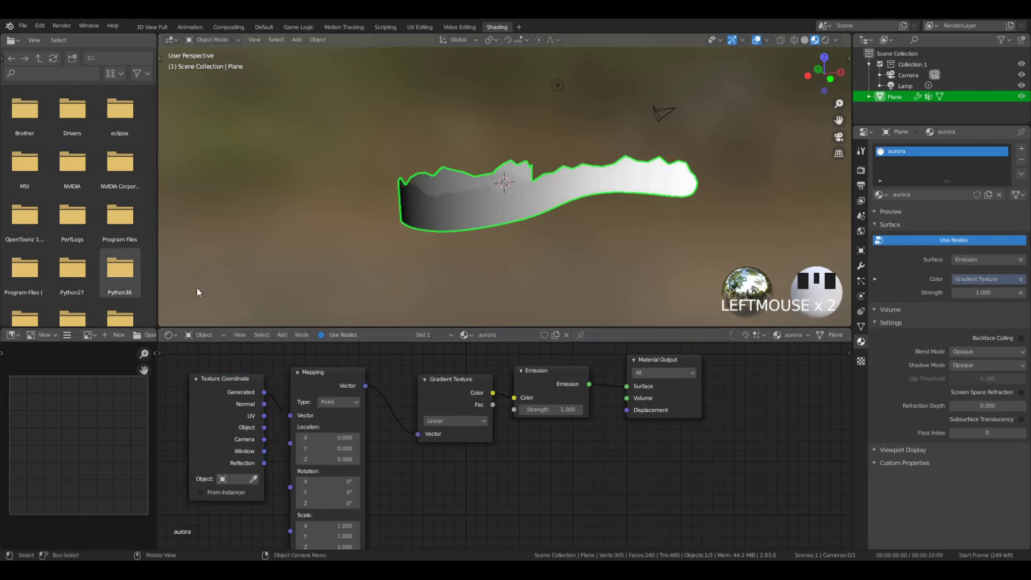
{"action": "middle_click_drag", "start_coordinate": [333, 421], "coordinate": [465, 395]}
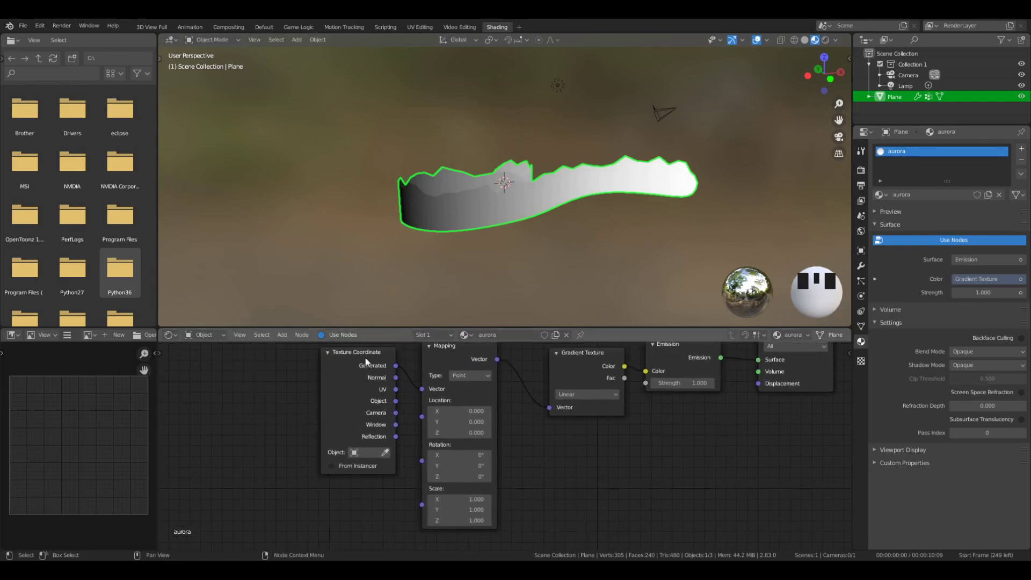
{"action": "left_click_drag", "start_coordinate": [367, 362], "coordinate": [336, 371]}
{"action": "middle_click_drag", "start_coordinate": [424, 400], "coordinate": [399, 403]}
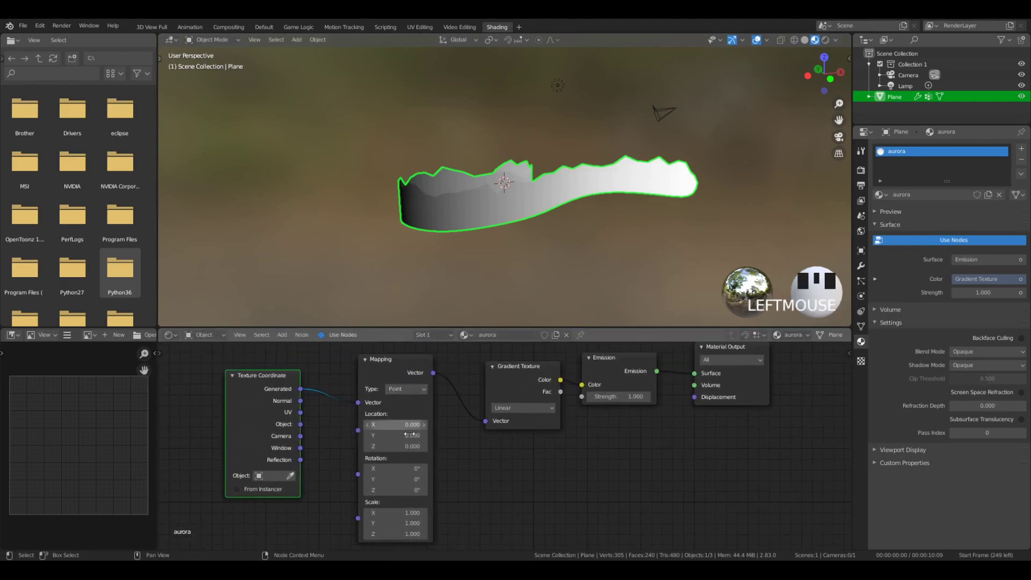
Try rotating the gradient through the Mapping node's X and Y rotation values.
{"action": "middle_click_drag", "start_coordinate": [469, 507], "coordinate": [496, 464]}
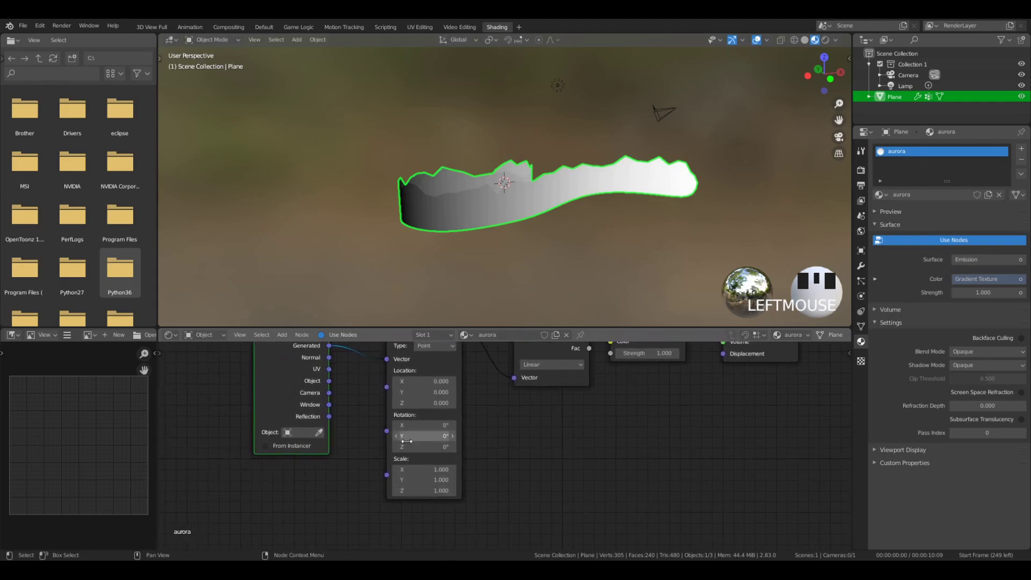
{"action": "scroll", "coordinate": [444, 264], "scroll_direction": "up", "scroll_amount": 4}
{"action": "mouse_move", "coordinate": [444, 265]}
{"action": "middle_mouse_down"}
{"action": "mouse_move", "coordinate": [483, 273]}
{"action": "mouse_move", "coordinate": [442, 269]}
{"action": "middle_mouse_up"}
{"action": "scroll", "coordinate": [285, 208], "scroll_direction": "down", "scroll_amount": 2}
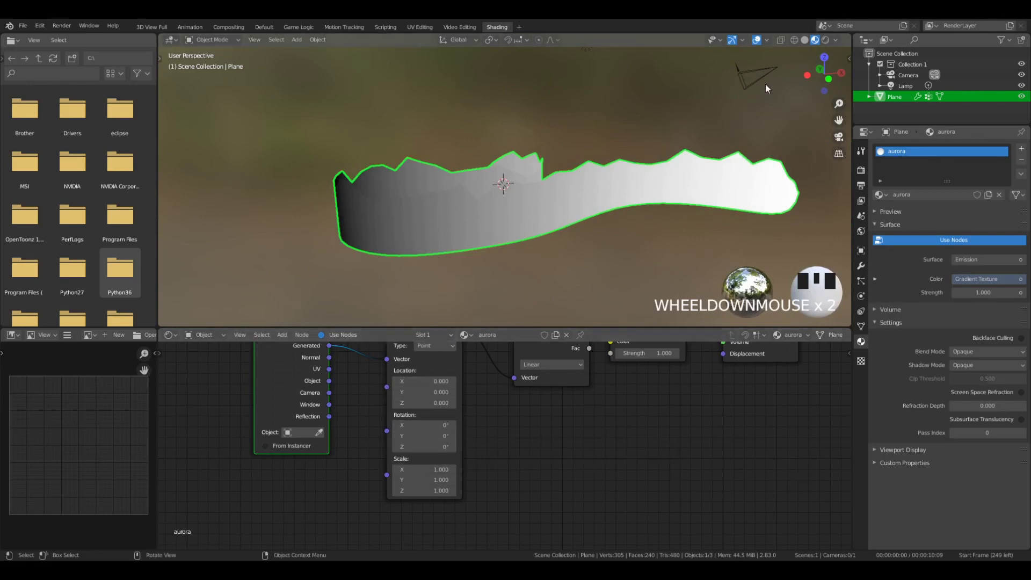
{"action": "scroll", "coordinate": [524, 222], "scroll_direction": "up", "scroll_amount": 2}
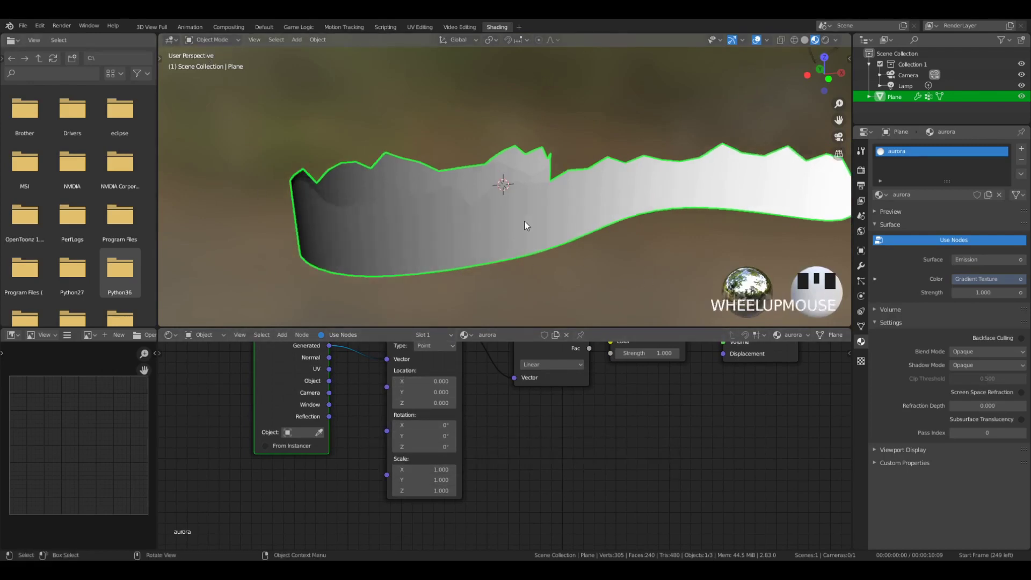
{"action": "scroll", "coordinate": [503, 239], "scroll_direction": "down", "scroll_amount": 5}
{"action": "scroll", "coordinate": [482, 237], "scroll_direction": "up", "scroll_amount": 2}
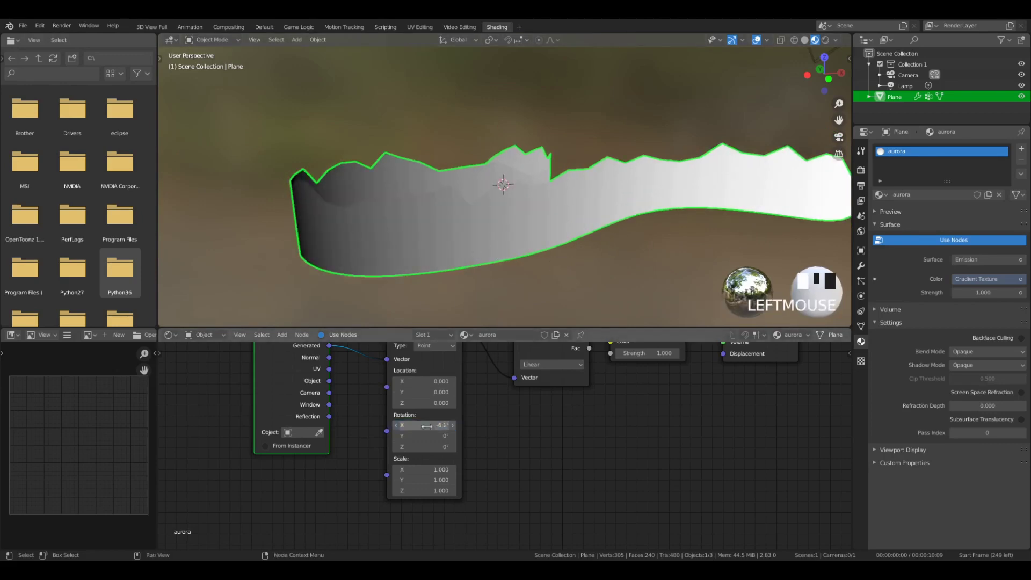
{"action": "mouse_move", "coordinate": [424, 436]}
{"action": "left_mouse_down"}
{"action": "mouse_move", "coordinate": [462, 436]}
{"action": "mouse_move", "coordinate": [413, 436]}
{"action": "mouse_move", "coordinate": [426, 436]}
{"action": "left_mouse_up"}
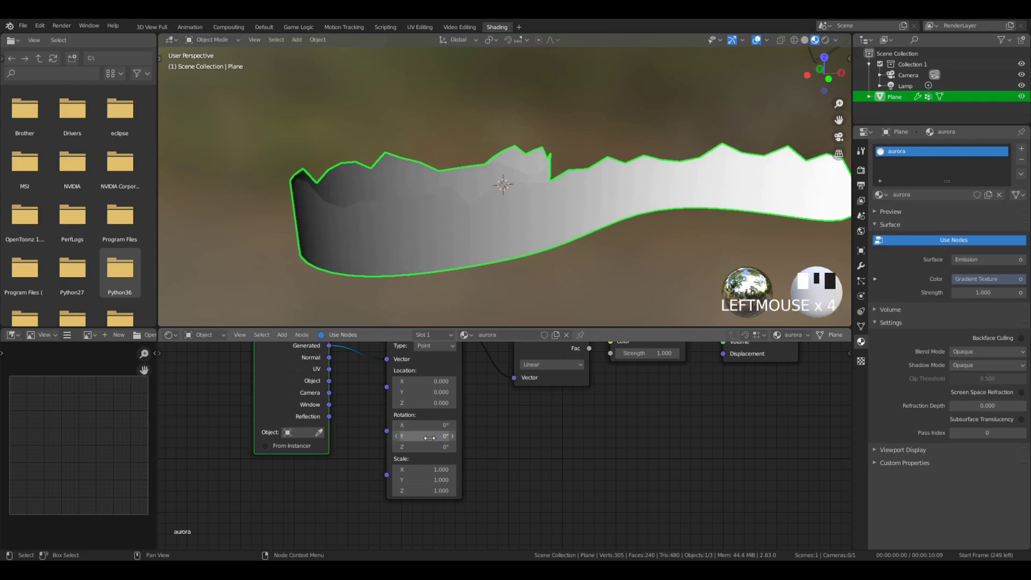
Set the Mapping node's Z rotation to -90° and deselect the strip.
{"action": "middle_click_drag", "start_coordinate": [370, 321], "coordinate": [309, 166]}
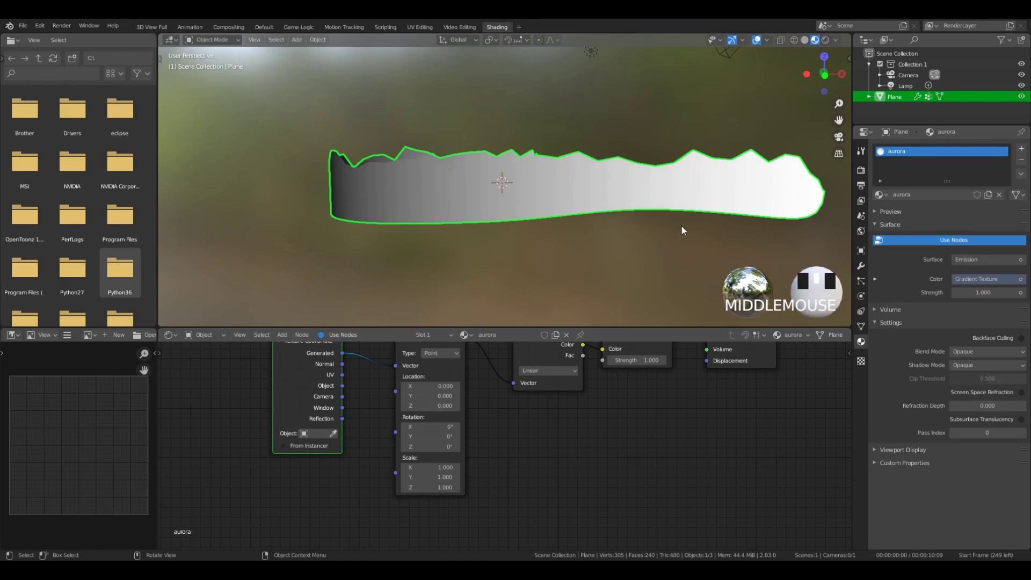
{"action": "mouse_move", "coordinate": [418, 448]}
{"action": "left_mouse_down"}
{"action": "mouse_move", "coordinate": [491, 448]}
{"action": "mouse_move", "coordinate": [408, 448]}
{"action": "left_mouse_up"}
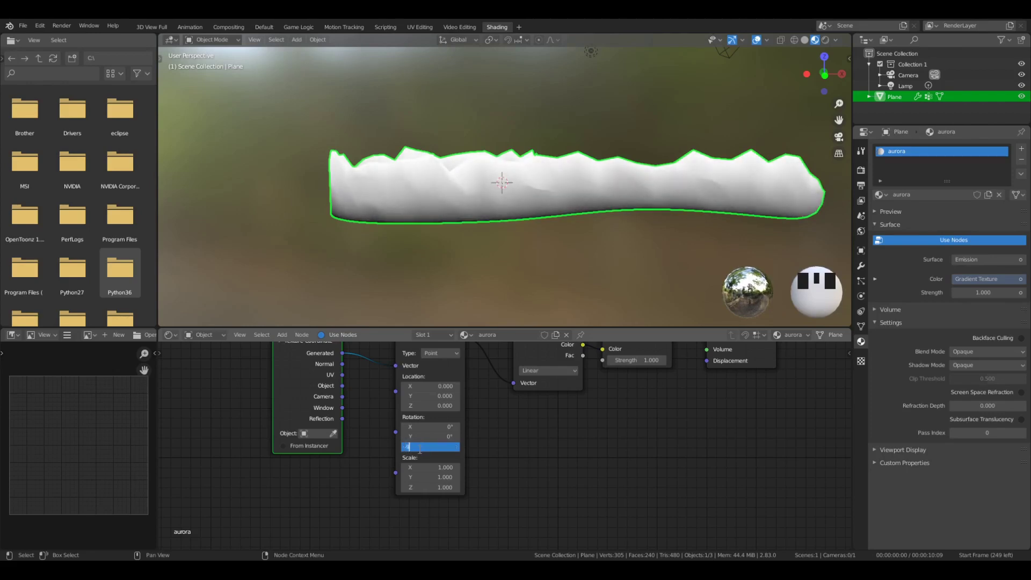
{"action": "left_click", "coordinate": [678, 248]}
Switch the 3D viewport to Rendered shading.
{"action": "middle_click_drag", "start_coordinate": [563, 211], "coordinate": [534, 215]}
{"action": "key", "text": "z"}
{"action": "left_click", "coordinate": [518, 110]}
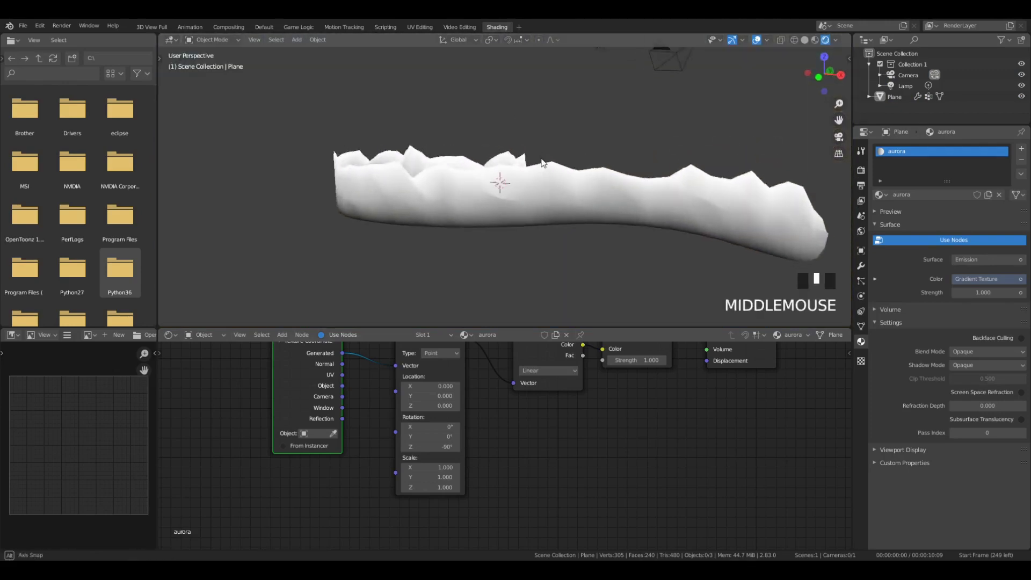
Examine the vertical gradient and the displaced upper edge of the strip from several angles and distances.
{"action": "mouse_move", "coordinate": [518, 111]}
{"action": "middle_mouse_down"}
{"action": "mouse_move", "coordinate": [623, 183]}
{"action": "mouse_move", "coordinate": [232, 145]}
{"action": "mouse_move", "coordinate": [707, 176]}
{"action": "middle_mouse_up"}
{"action": "scroll", "coordinate": [610, 195], "scroll_direction": "up", "scroll_amount": 3}
{"action": "middle_click_drag", "start_coordinate": [610, 196], "coordinate": [520, 195]}
{"action": "scroll", "coordinate": [269, 194], "scroll_direction": "up", "scroll_amount": 1}
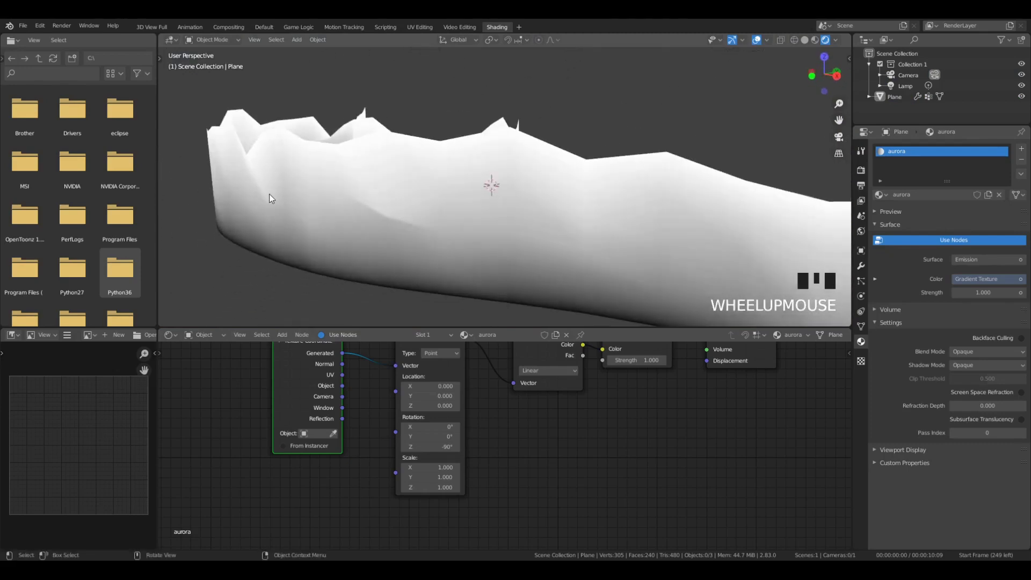
{"action": "middle_click_drag", "start_coordinate": [269, 194], "coordinate": [249, 198]}
{"action": "scroll", "coordinate": [403, 193], "scroll_direction": "down", "scroll_amount": 5}
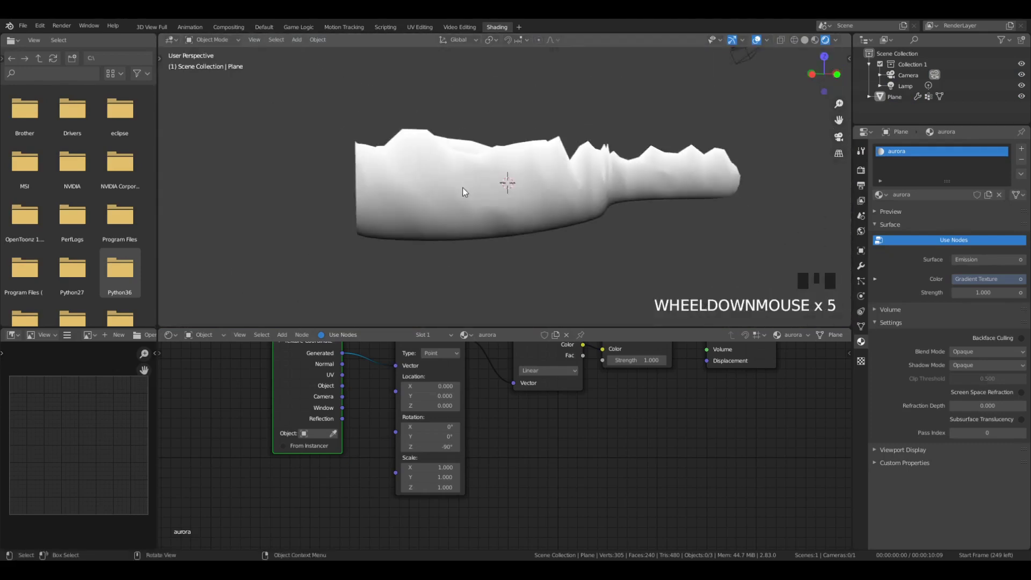
{"action": "scroll", "coordinate": [597, 201], "scroll_direction": "up", "scroll_amount": 1}
{"action": "middle_click_drag", "start_coordinate": [598, 201], "coordinate": [816, 222]}
{"action": "scroll", "coordinate": [513, 163], "scroll_direction": "up", "scroll_amount": 2}
{"action": "scroll", "coordinate": [540, 196], "scroll_direction": "down", "scroll_amount": 5}
Open the strip's Displace modifier settings and turn its viewport display off and on again to compare the shape.
{"action": "left_click", "coordinate": [861, 265]}
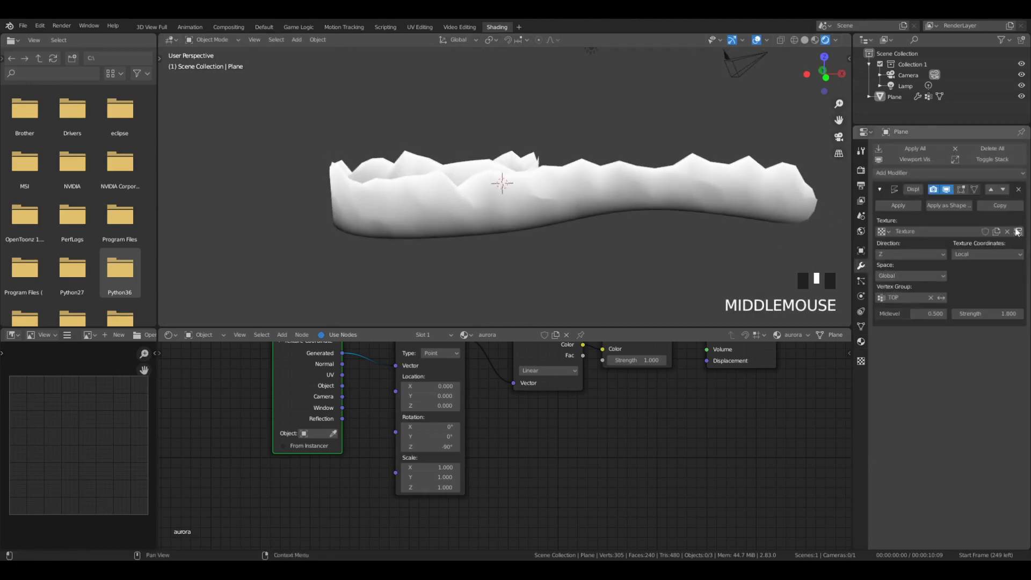
{"action": "left_click", "coordinate": [932, 189]}
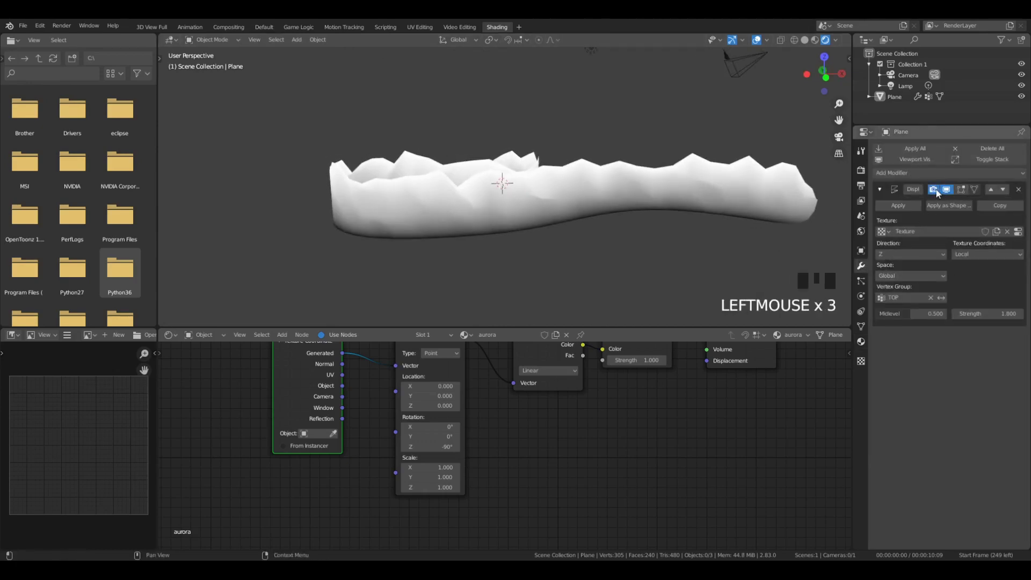
{"action": "left_click", "coordinate": [946, 189]}
{"action": "middle_click_drag", "start_coordinate": [830, 205], "coordinate": [916, 197]}
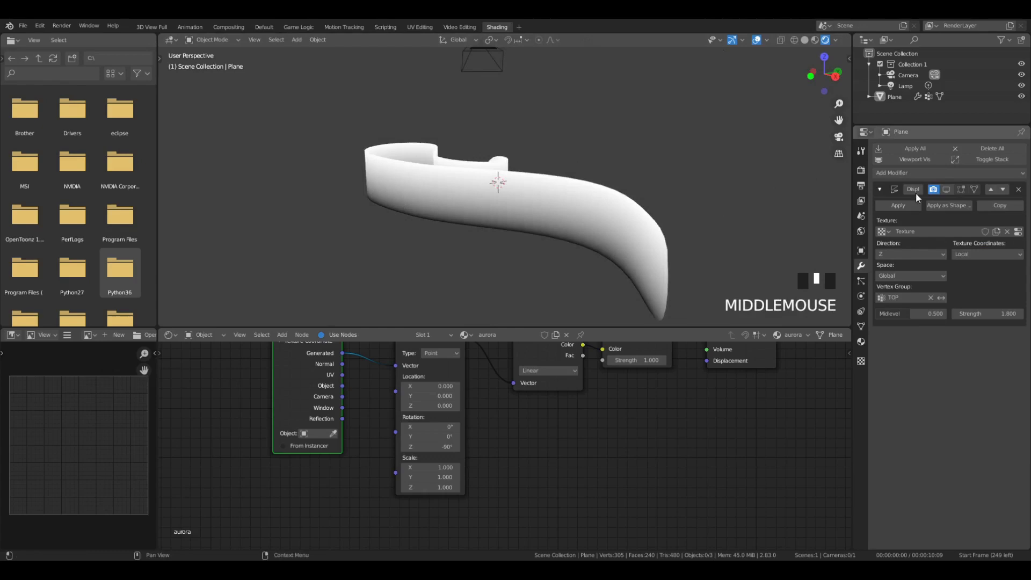
{"action": "left_click", "coordinate": [946, 190]}
Set the Displace modifier's Strength to 3.400 and inspect the taller peaks from several angles.
{"action": "scroll", "coordinate": [658, 168], "scroll_direction": "up", "scroll_amount": 2}
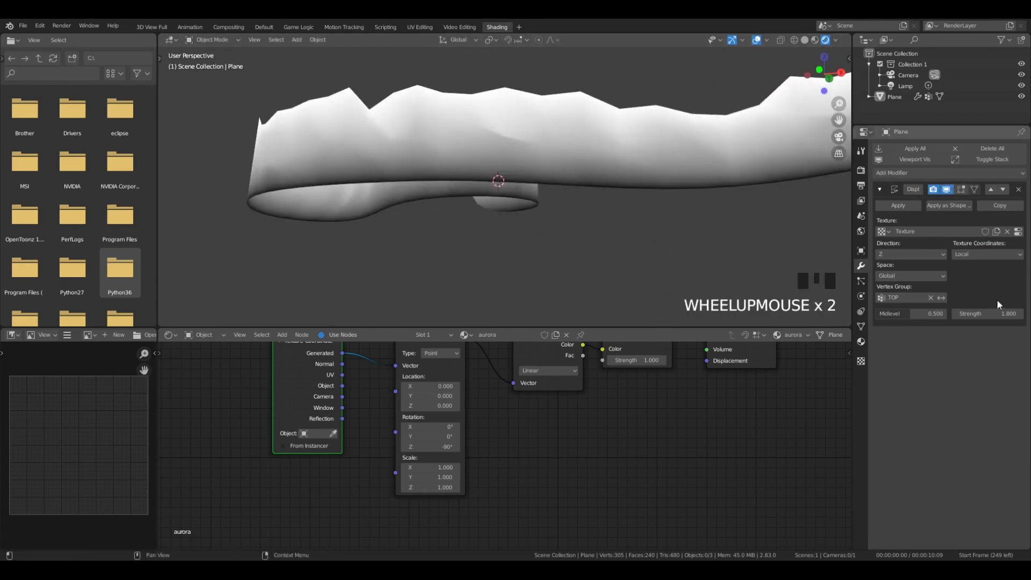
{"action": "mouse_move", "coordinate": [1007, 313]}
{"action": "left_mouse_down"}
{"action": "mouse_move", "coordinate": [983, 314]}
{"action": "mouse_move", "coordinate": [1015, 314]}
{"action": "left_mouse_up"}
{"action": "middle_click_drag", "start_coordinate": [499, 209], "coordinate": [401, 230]}
{"action": "scroll", "coordinate": [387, 242], "scroll_direction": "down", "scroll_amount": 3}
{"action": "scroll", "coordinate": [585, 173], "scroll_direction": "up", "scroll_amount": 1}
{"action": "scroll", "coordinate": [591, 188], "scroll_direction": "up", "scroll_amount": 7}
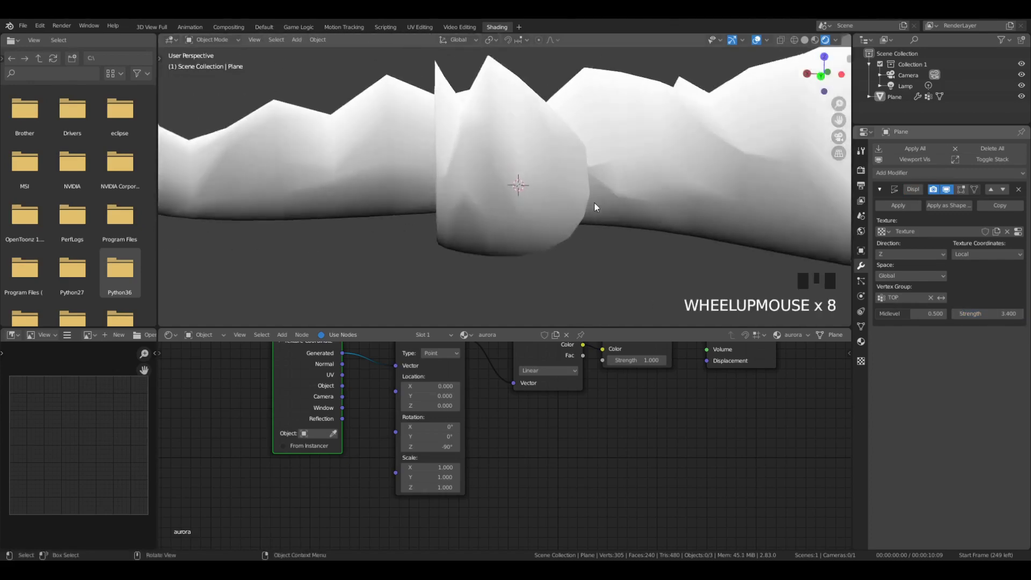
{"action": "scroll", "coordinate": [589, 212], "scroll_direction": "down", "scroll_amount": 4}
{"action": "middle_click_drag", "start_coordinate": [589, 214], "coordinate": [521, 217]}
{"action": "scroll", "coordinate": [520, 217], "scroll_direction": "down", "scroll_amount": 3}
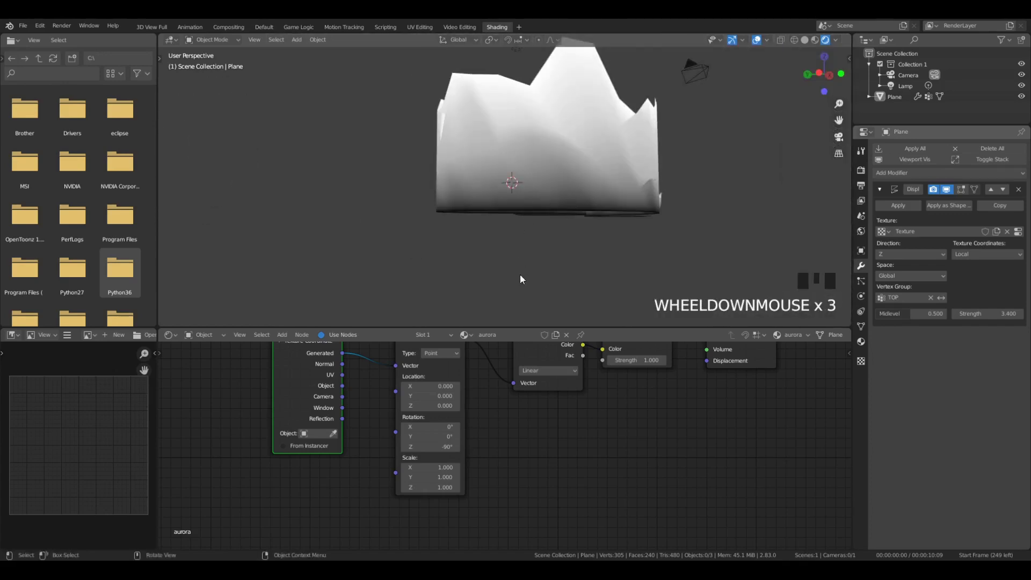
Shift the Mapping and Gradient Texture nodes toward the Texture Coordinate node to free space before the Emission node.
{"action": "middle_click_drag", "start_coordinate": [487, 395], "coordinate": [383, 445]}
{"action": "scroll", "coordinate": [380, 420], "scroll_direction": "down", "scroll_amount": 1}
{"action": "left_click", "coordinate": [450, 395]}
{"action": "key", "text": "g"}
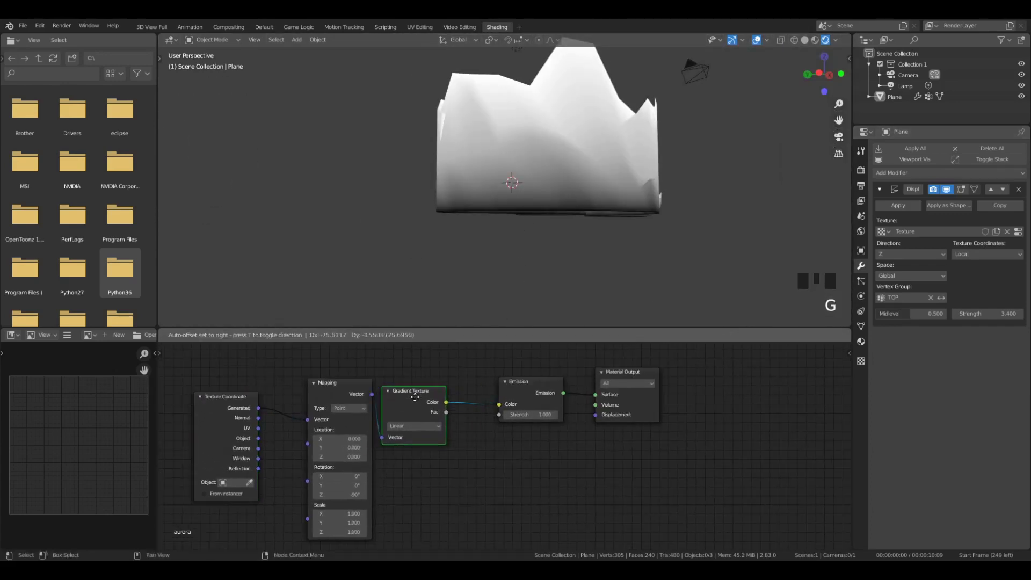
{"action": "left_click", "coordinate": [414, 397]}
{"action": "left_click", "coordinate": [326, 385]}
{"action": "key", "text": "g"}
{"action": "left_click", "coordinate": [278, 390]}
{"action": "left_click", "coordinate": [428, 402]}
{"action": "key", "text": "g"}
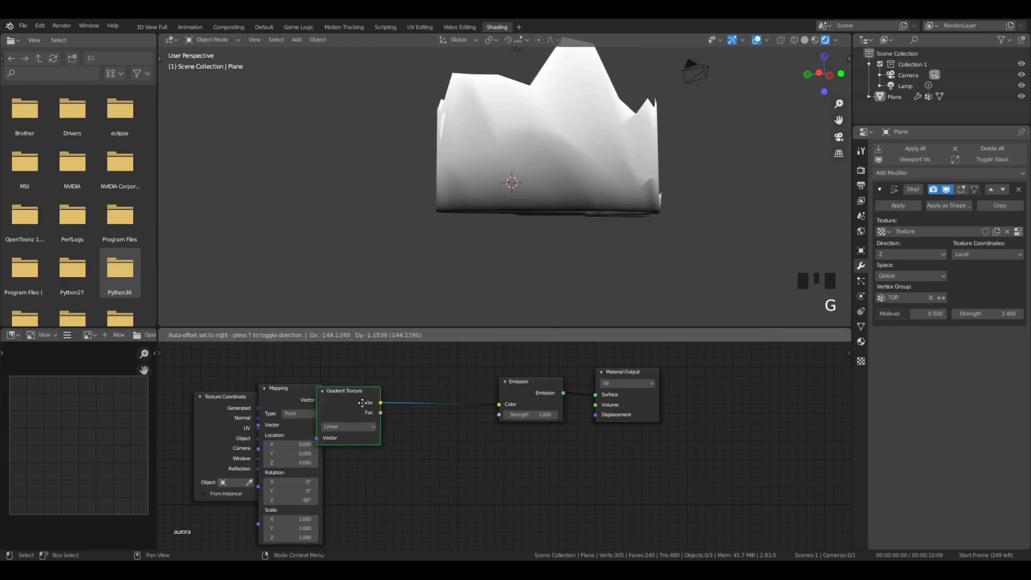
{"action": "left_click", "coordinate": [374, 400]}
Add a ColorRamp node into the link between the Gradient Texture and Emission nodes.
{"action": "key", "text": "shift+a"}
{"action": "mouse_move", "coordinate": [472, 421]}
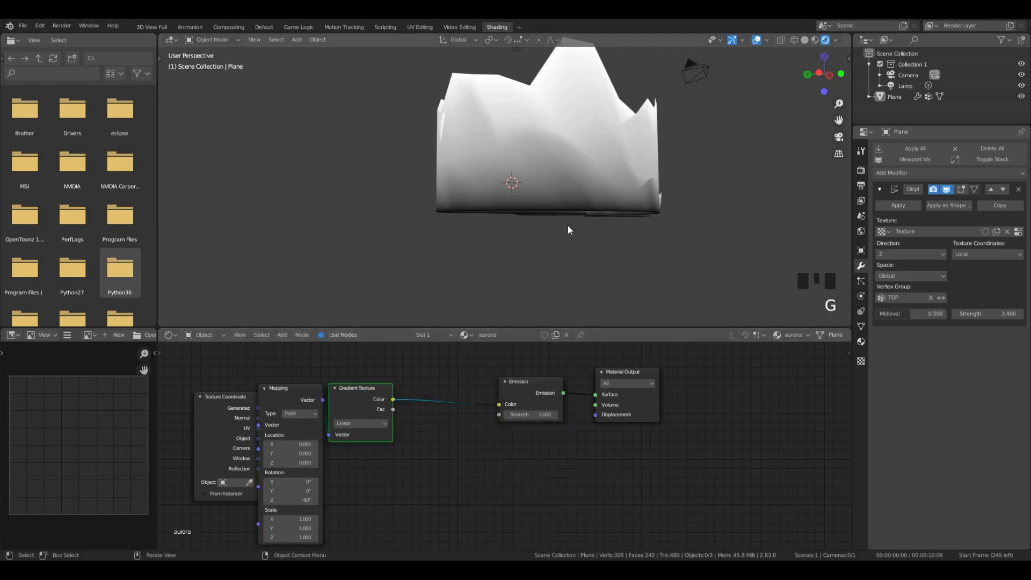
{"action": "key", "text": "shift+a"}
{"action": "mouse_move", "coordinate": [436, 378]}
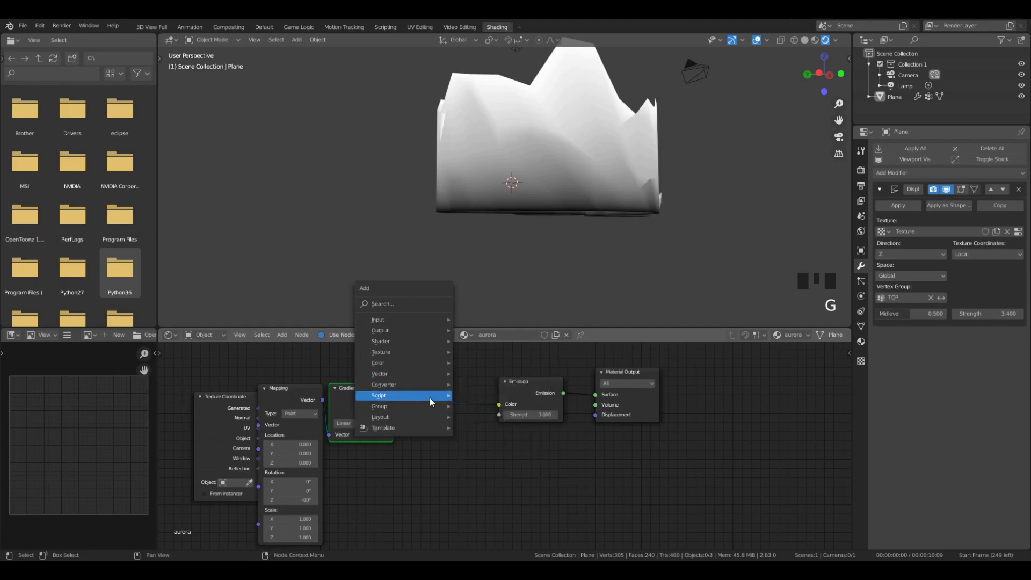
{"action": "left_click", "coordinate": [483, 241]}
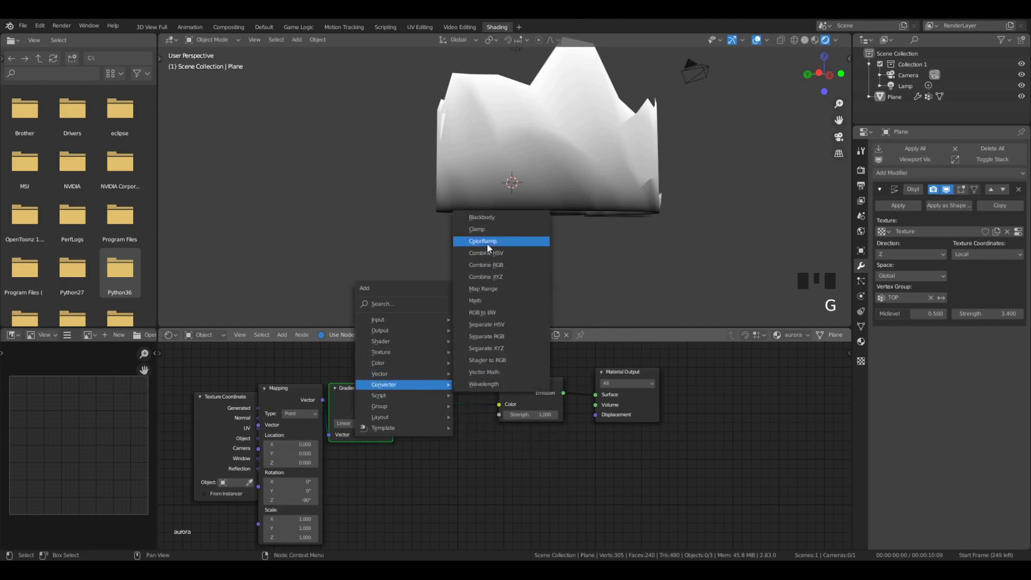
{"action": "left_click", "coordinate": [486, 430]}
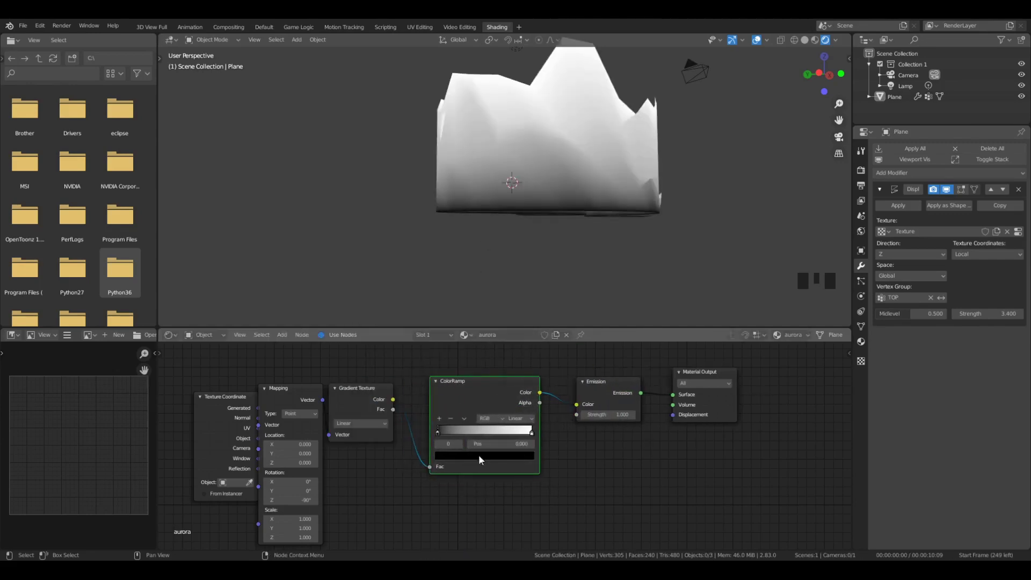
Color the ColorRamp's first stop white and its last stop cyan.
{"action": "left_click", "coordinate": [455, 455]}
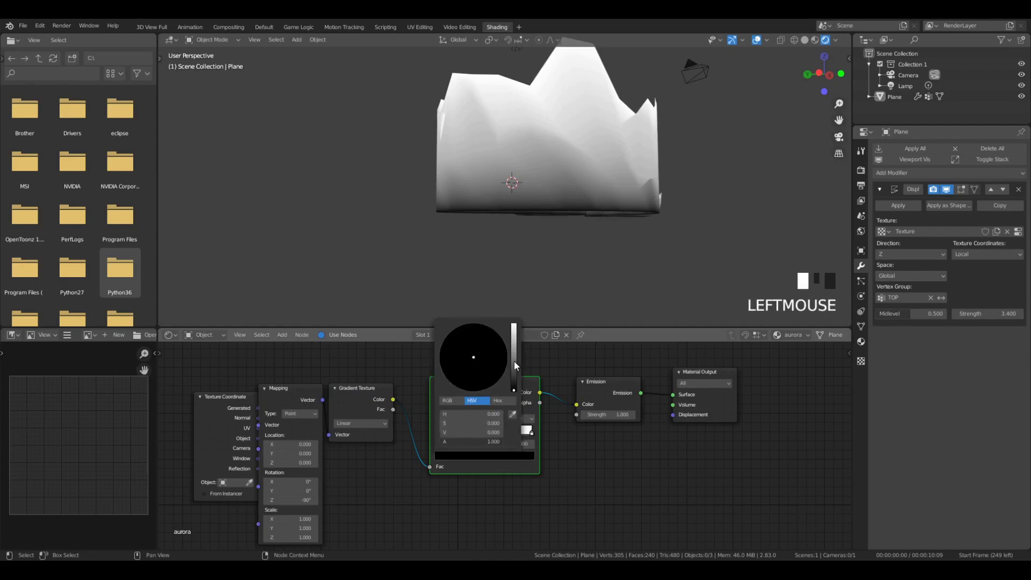
{"action": "left_click_drag", "start_coordinate": [514, 365], "coordinate": [514, 325]}
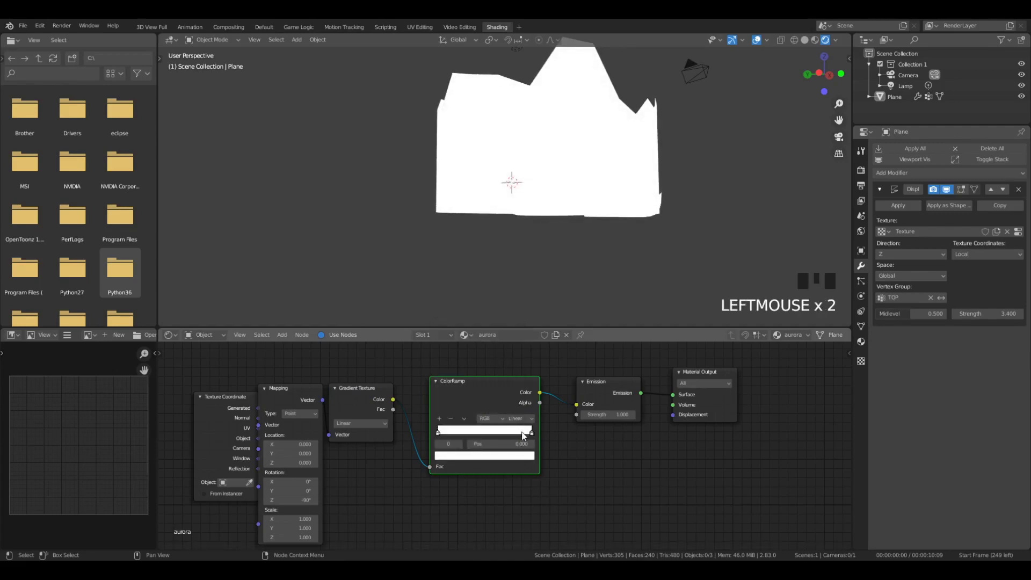
{"action": "left_click", "coordinate": [522, 459]}
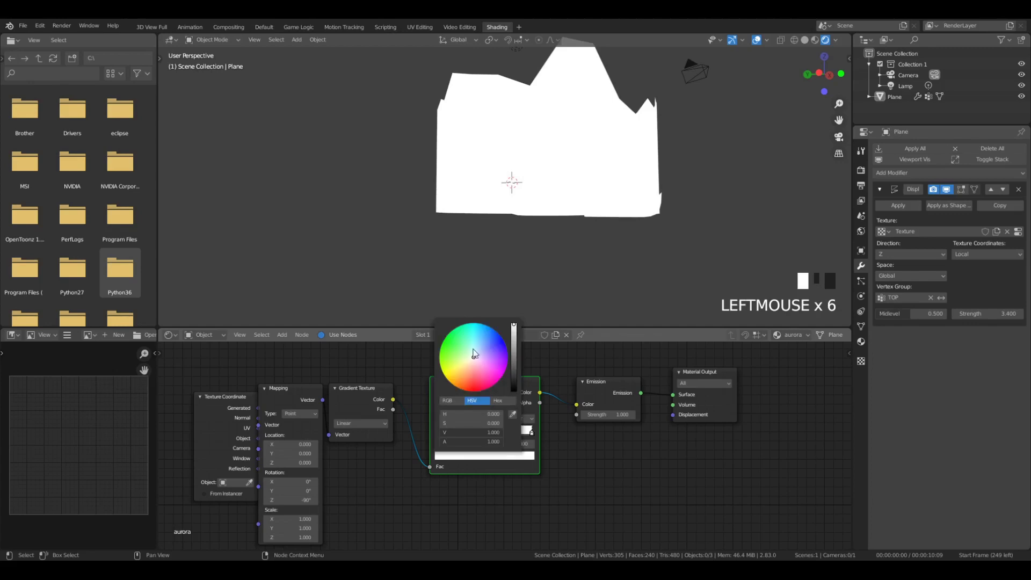
{"action": "mouse_move", "coordinate": [474, 350]}
{"action": "left_mouse_down"}
{"action": "mouse_move", "coordinate": [484, 347]}
{"action": "mouse_move", "coordinate": [488, 359]}
{"action": "mouse_move", "coordinate": [475, 328]}
{"action": "left_mouse_up"}
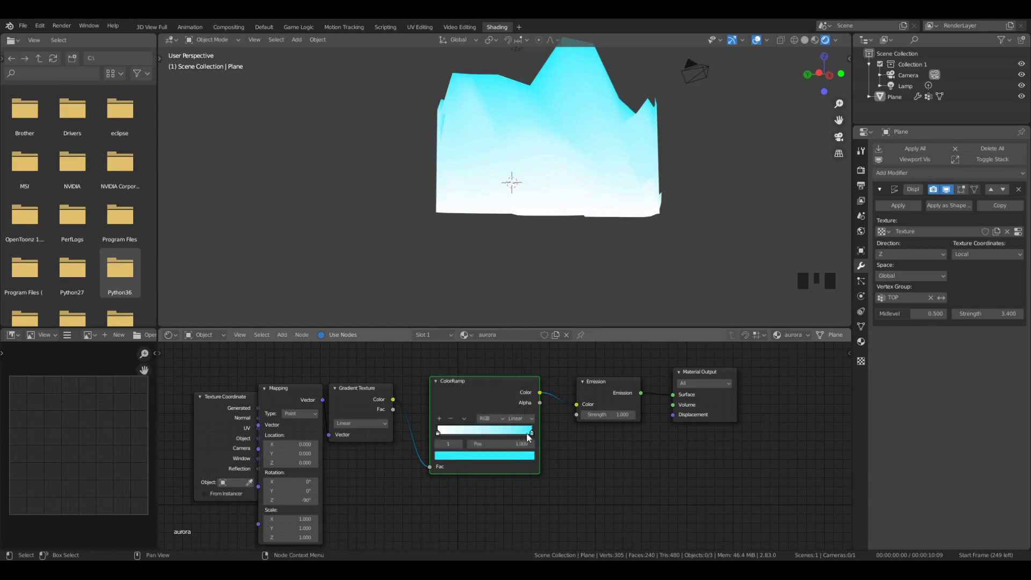
Move the ColorRamp's cyan stop close to the white one, at about 0.086, and recolor it light blue.
{"action": "left_click_drag", "start_coordinate": [527, 437], "coordinate": [436, 450]}
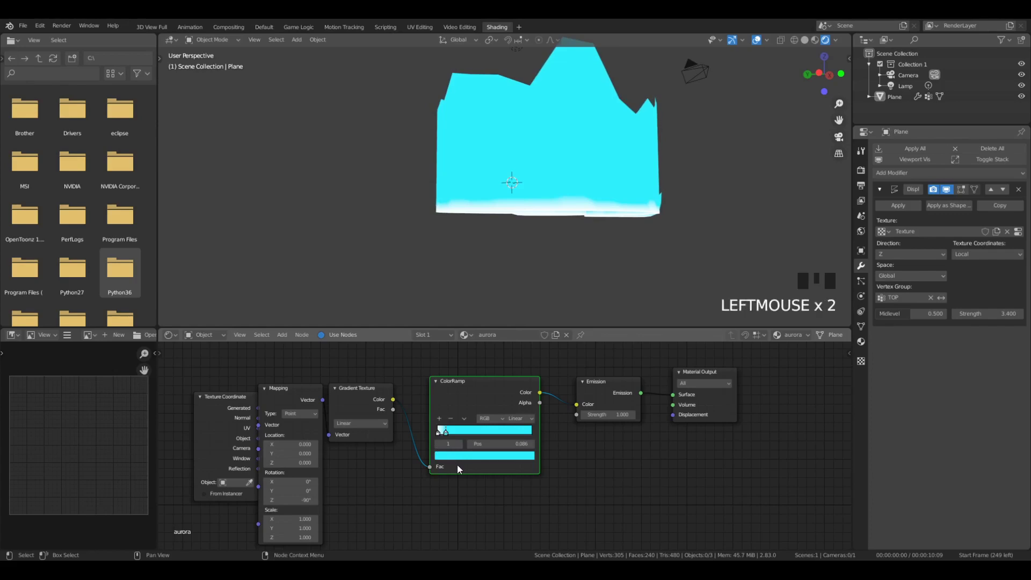
{"action": "left_click", "coordinate": [459, 457]}
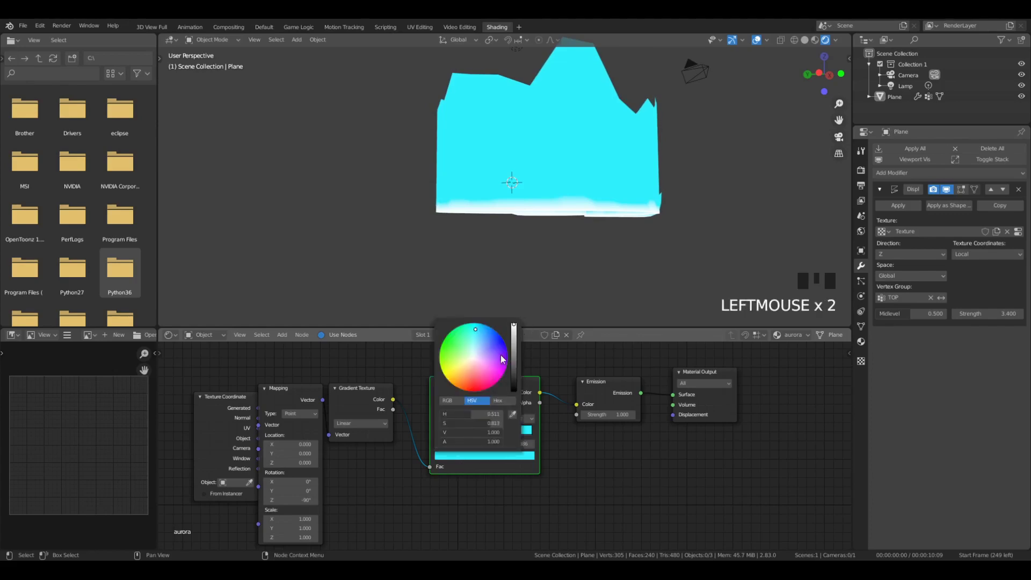
{"action": "left_click_drag", "start_coordinate": [503, 359], "coordinate": [482, 341]}
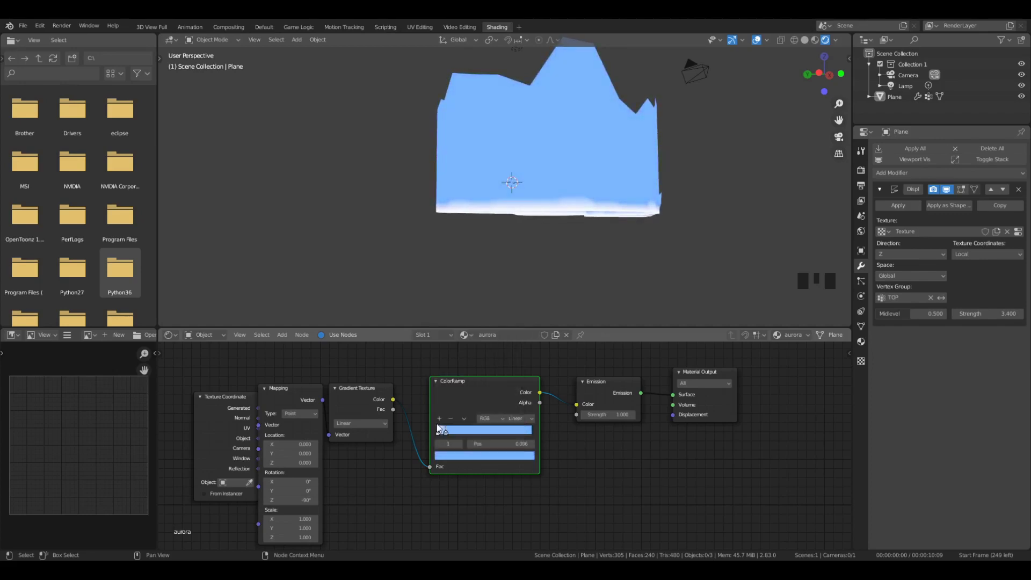
Add a third ColorRamp stop, place the end stop at about 0.827 and color it turquoise.
{"action": "left_click", "coordinate": [439, 417]}
{"action": "left_click_drag", "start_coordinate": [445, 431], "coordinate": [531, 429]}
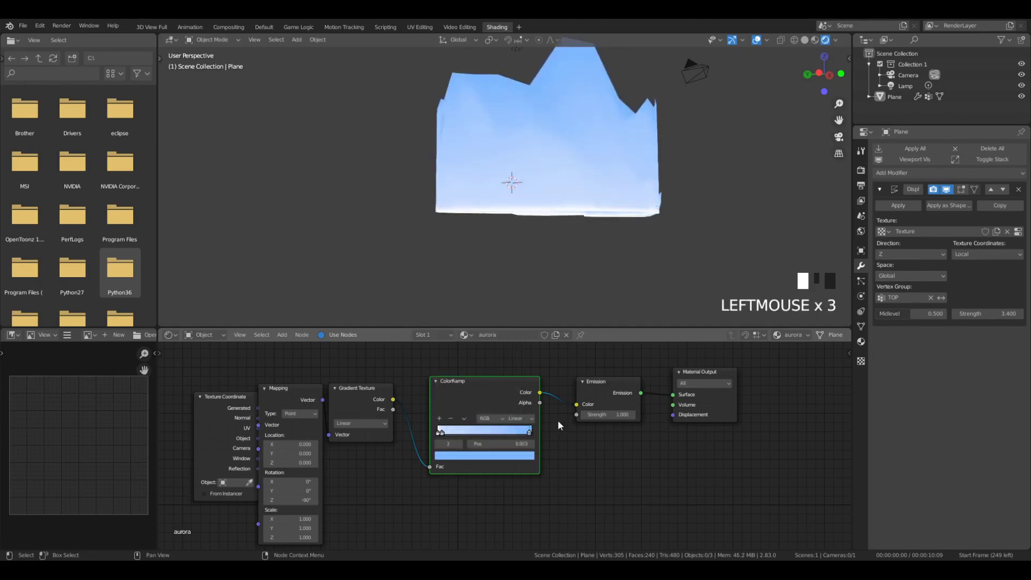
{"action": "left_click", "coordinate": [523, 458]}
{"action": "left_click", "coordinate": [469, 337]}
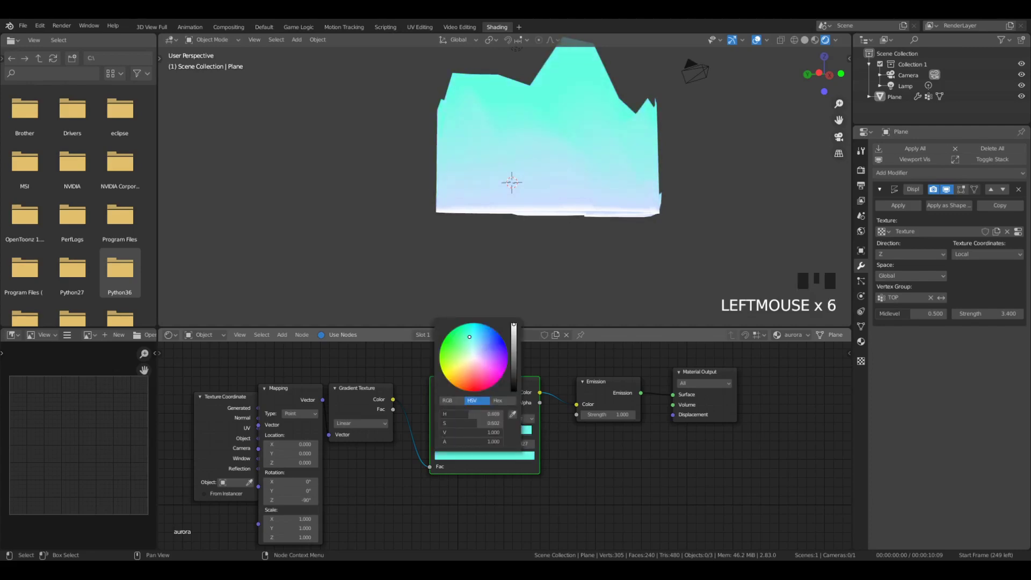
{"action": "scroll", "coordinate": [534, 204], "scroll_direction": "down", "scroll_amount": 3}
{"action": "middle_click_drag", "start_coordinate": [534, 204], "coordinate": [534, 214]}
{"action": "scroll", "coordinate": [516, 215], "scroll_direction": "up", "scroll_amount": 4}
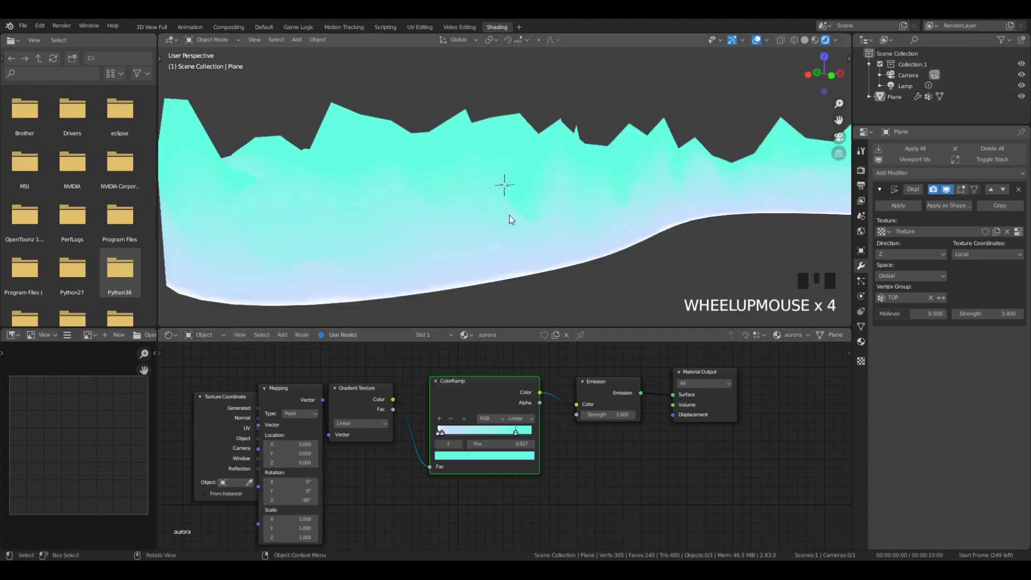
Recolor the ColorRamp's middle stop a deeper, more saturated blue and check the strip's lower edge.
{"action": "left_click", "coordinate": [455, 432]}
{"action": "left_click", "coordinate": [465, 456]}
{"action": "left_click", "coordinate": [487, 342]}
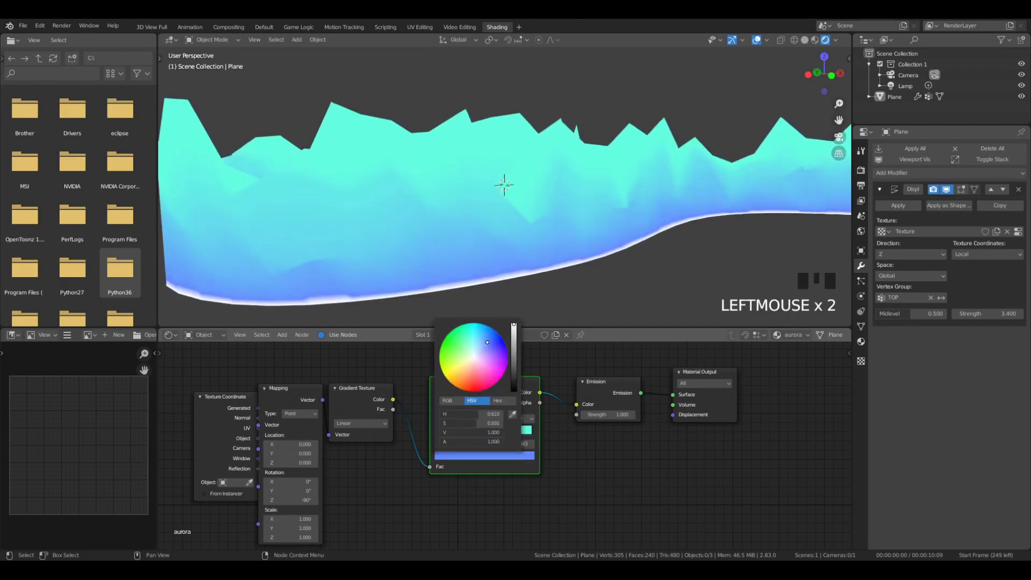
{"action": "scroll", "coordinate": [413, 208], "scroll_direction": "down", "scroll_amount": 5}
{"action": "key", "text": "a"}
{"action": "key", "text": "a"}
{"action": "mouse_move", "coordinate": [413, 208]}
{"action": "middle_mouse_down"}
{"action": "mouse_move", "coordinate": [504, 189]}
{"action": "mouse_move", "coordinate": [461, 167]}
{"action": "mouse_move", "coordinate": [414, 223]}
{"action": "middle_mouse_up"}
{"action": "scroll", "coordinate": [488, 242], "scroll_direction": "up", "scroll_amount": 3}
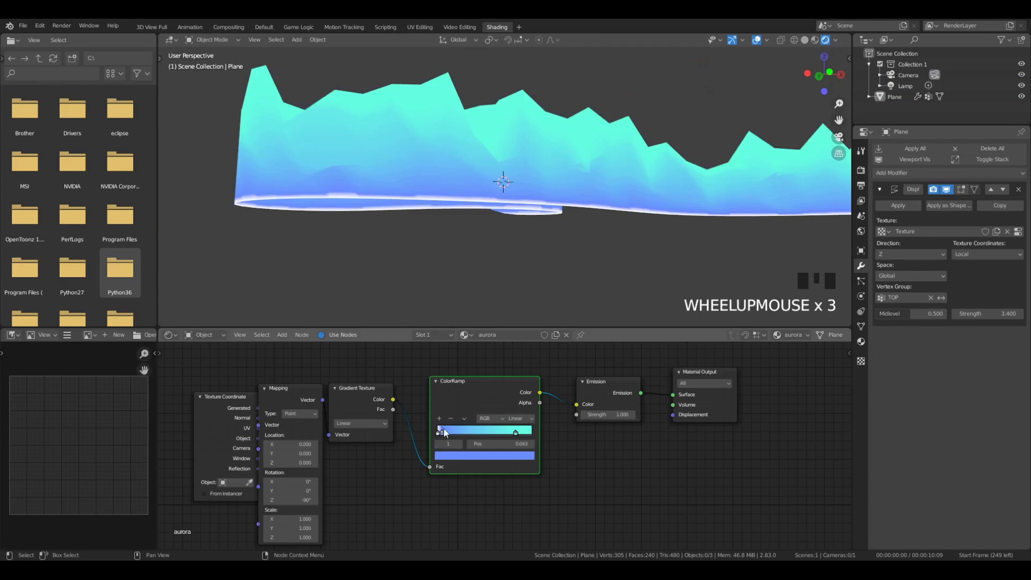
Move the ColorRamp's blue middle stop to position 0.166 and inspect the gradient from several angles.
{"action": "mouse_move", "coordinate": [444, 430]}
{"action": "left_mouse_down"}
{"action": "mouse_move", "coordinate": [472, 431]}
{"action": "mouse_move", "coordinate": [454, 433]}
{"action": "left_mouse_up"}
{"action": "scroll", "coordinate": [699, 182], "scroll_direction": "down", "scroll_amount": 2}
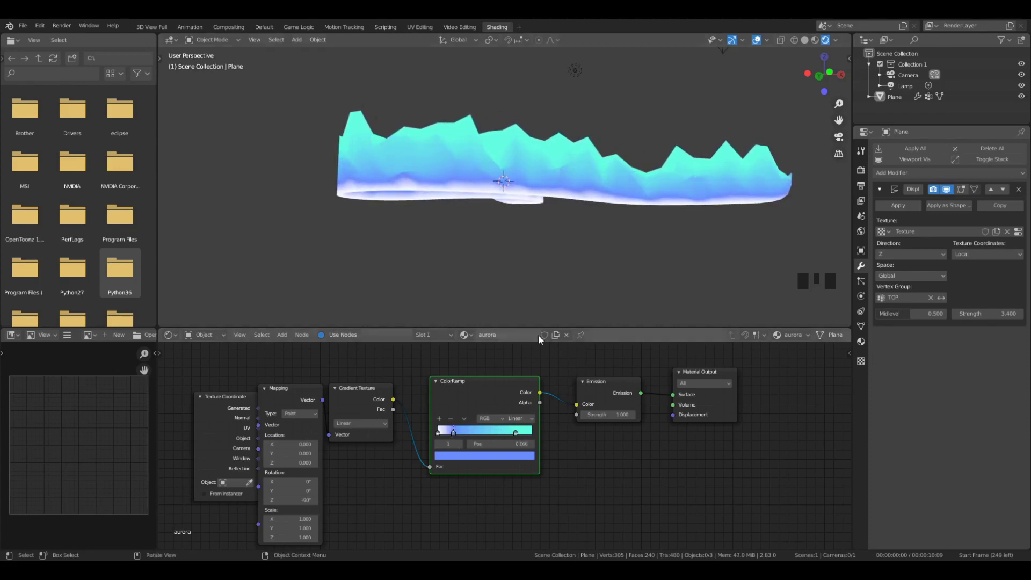
{"action": "middle_click_drag", "start_coordinate": [563, 265], "coordinate": [498, 189]}
{"action": "key", "text": "a"}
{"action": "key", "text": "a"}
{"action": "key", "text": "a"}
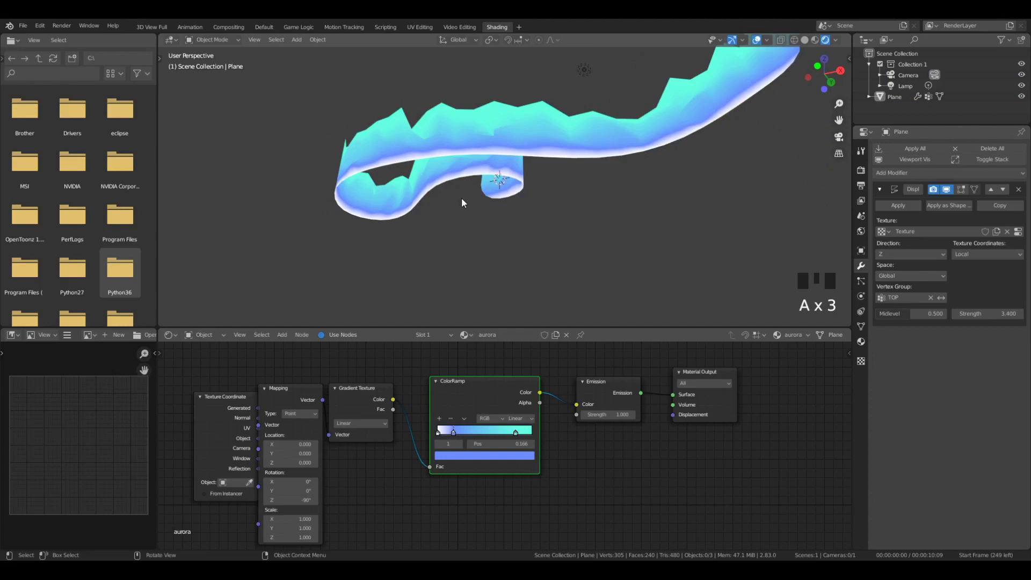
{"action": "middle_click_drag", "start_coordinate": [501, 119], "coordinate": [465, 195]}
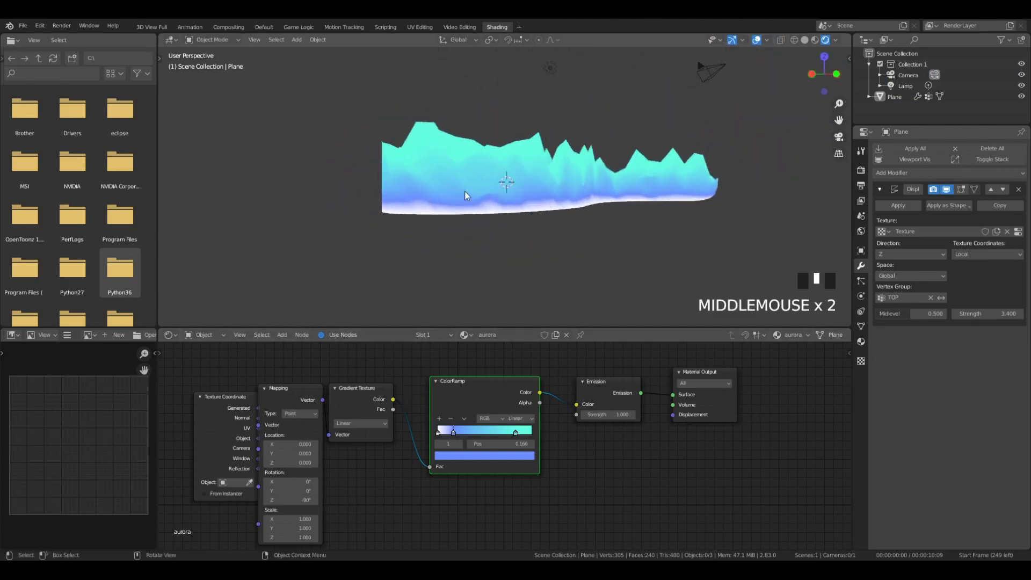
{"action": "scroll", "coordinate": [534, 211], "scroll_direction": "up", "scroll_amount": 2}
Select the strip and open the settings of its aurora material.
{"action": "left_click", "coordinate": [578, 208]}
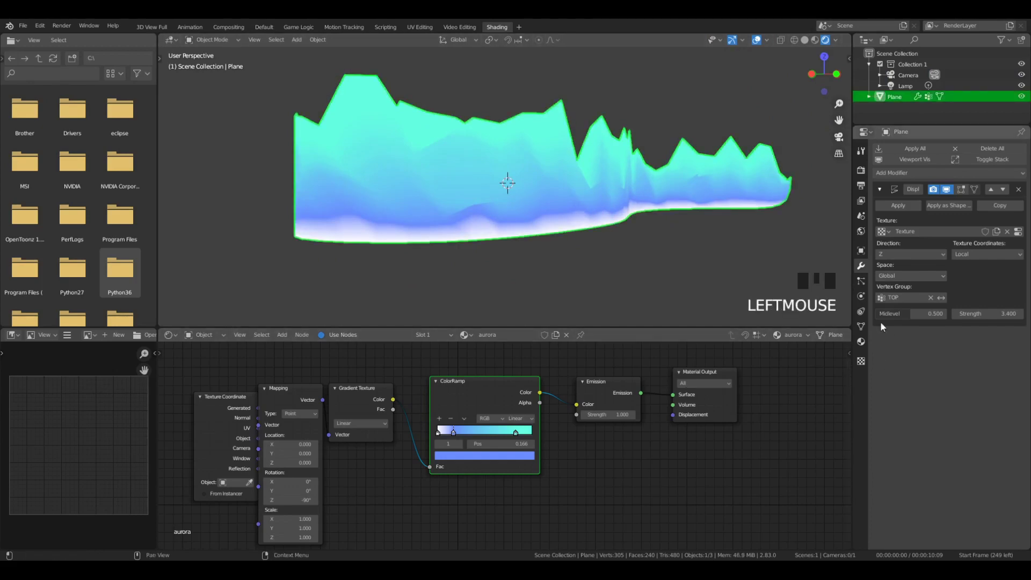
{"action": "left_click", "coordinate": [861, 342]}
{"action": "middle_click_drag", "start_coordinate": [597, 412], "coordinate": [649, 400]}
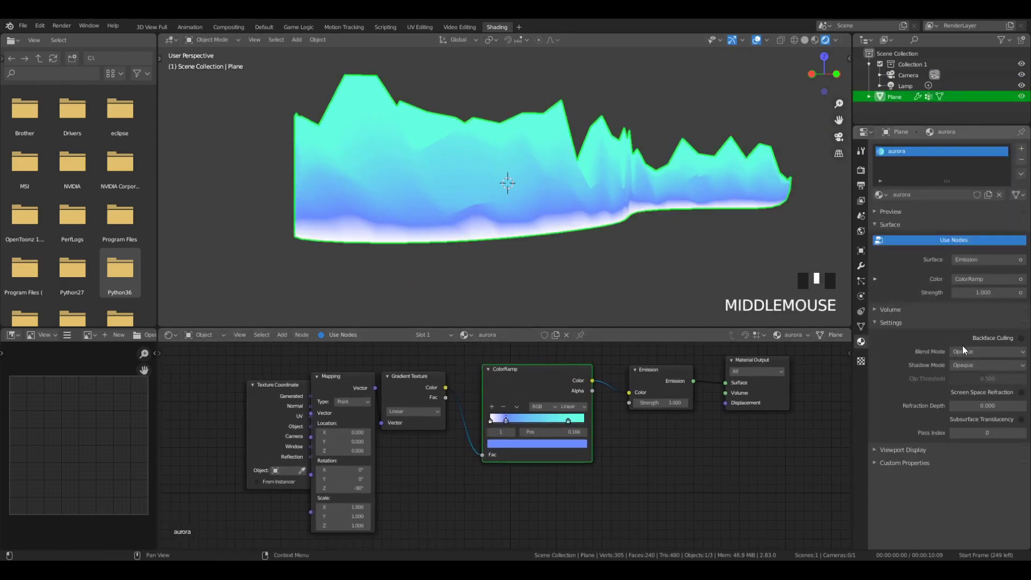
Try Alpha Blend as the aurora material's blend mode, and set it back to Opaque.
{"action": "left_click", "coordinate": [990, 352]}
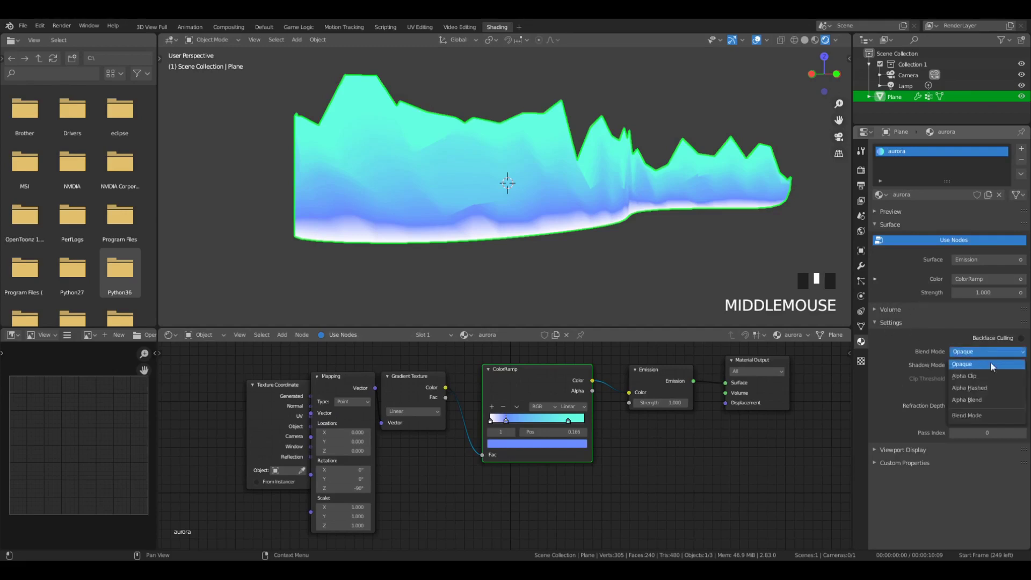
{"action": "left_click", "coordinate": [966, 400]}
{"action": "middle_click_drag", "start_coordinate": [611, 224], "coordinate": [563, 247]}
{"action": "left_click", "coordinate": [989, 356]}
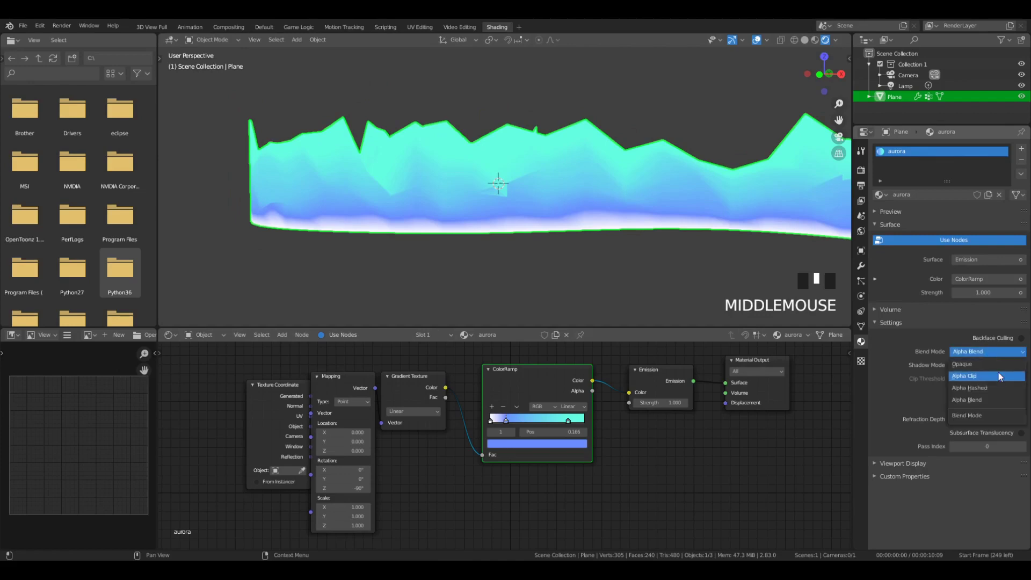
{"action": "left_click", "coordinate": [991, 363]}
{"action": "middle_click_drag", "start_coordinate": [716, 388], "coordinate": [550, 420]}
{"action": "key", "text": "shift+a"}
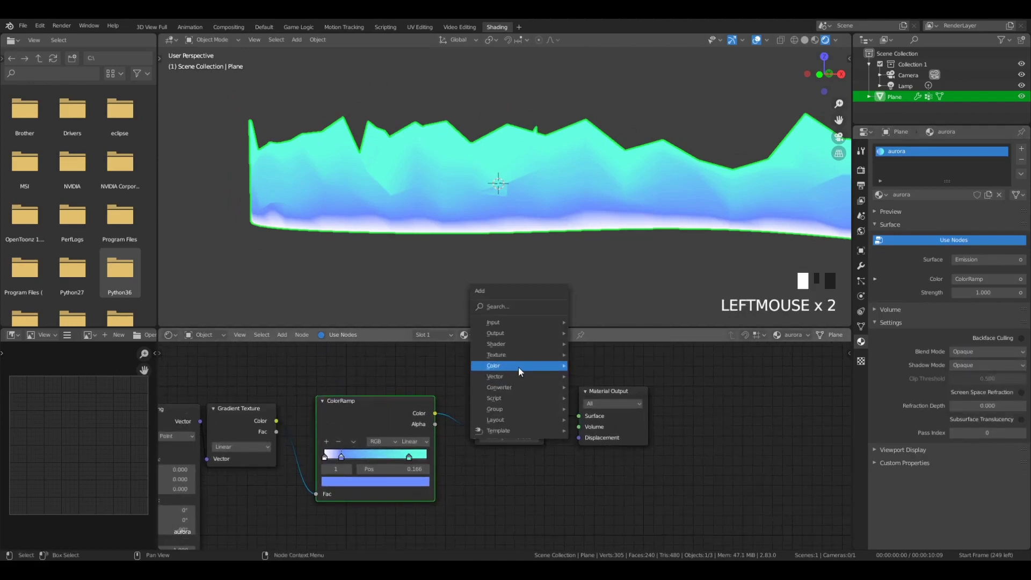
{"action": "mouse_move", "coordinate": [518, 366]}
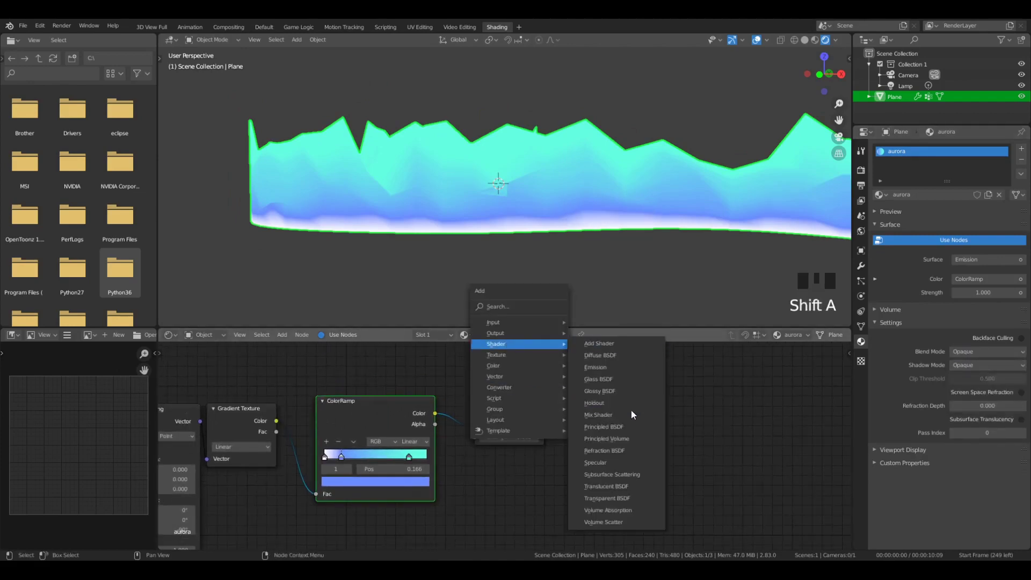
{"action": "key", "text": "Escape"}
Move the Emission node toward the ColorRamp and the Material Output node farther away to free space between them.
{"action": "left_click_drag", "start_coordinate": [488, 410], "coordinate": [468, 415]}
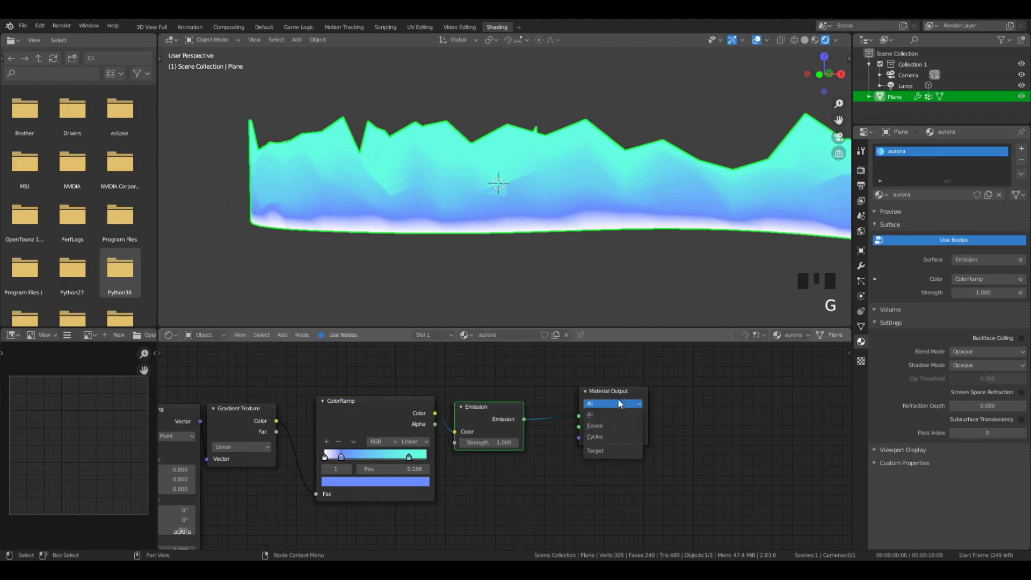
{"action": "left_click_drag", "start_coordinate": [609, 387], "coordinate": [772, 366]}
{"action": "left_click_drag", "start_coordinate": [454, 429], "coordinate": [452, 420]}
{"action": "middle_click_drag", "start_coordinate": [453, 420], "coordinate": [522, 430]}
{"action": "middle_click_drag", "start_coordinate": [594, 421], "coordinate": [471, 429]}
Add a Transparent BSDF node above the Emission node.
{"action": "key", "text": "shift+a"}
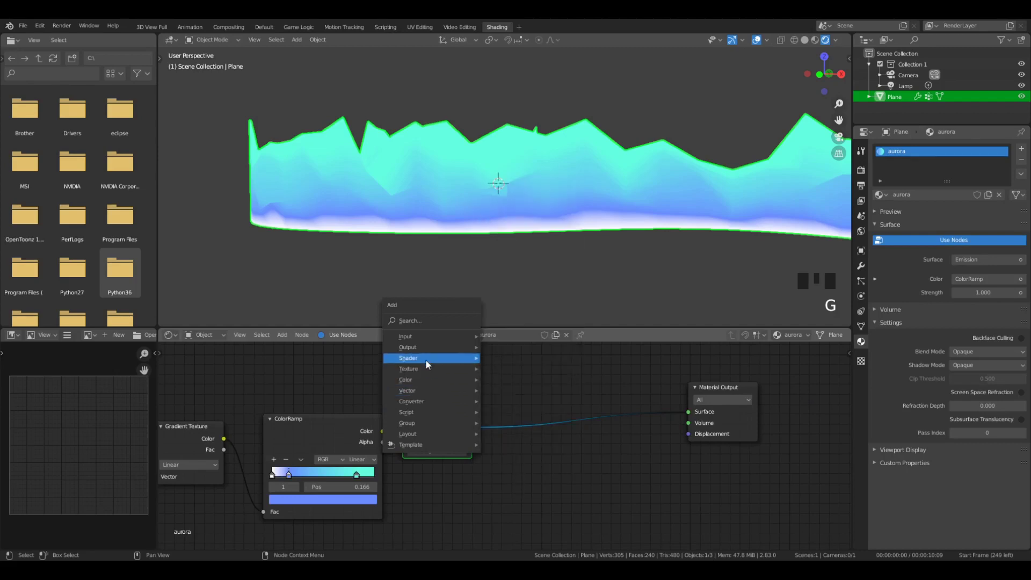
{"action": "mouse_move", "coordinate": [427, 358]}
{"action": "left_click", "coordinate": [516, 512]}
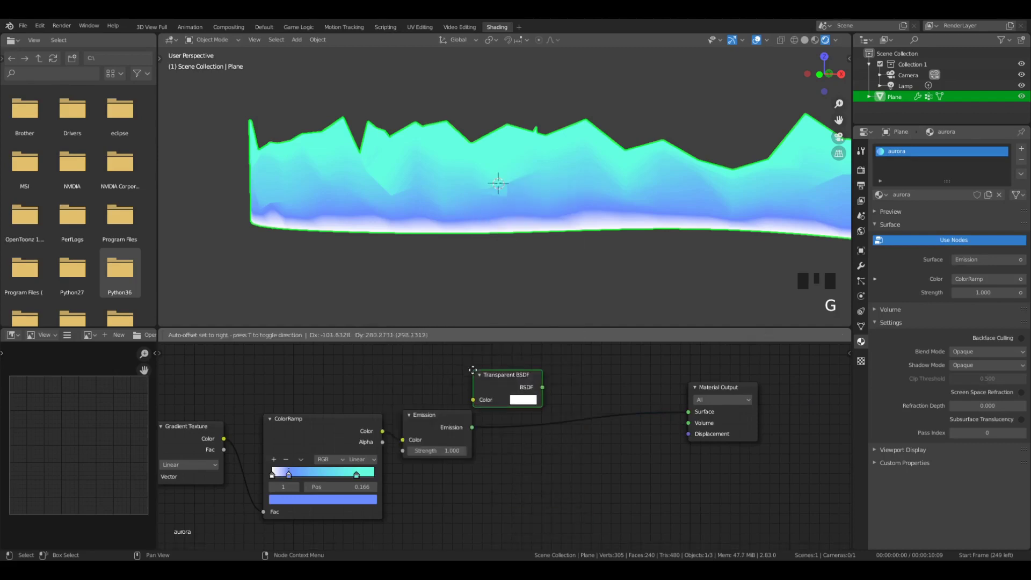
{"action": "left_click_drag", "start_coordinate": [478, 381], "coordinate": [670, 422]}
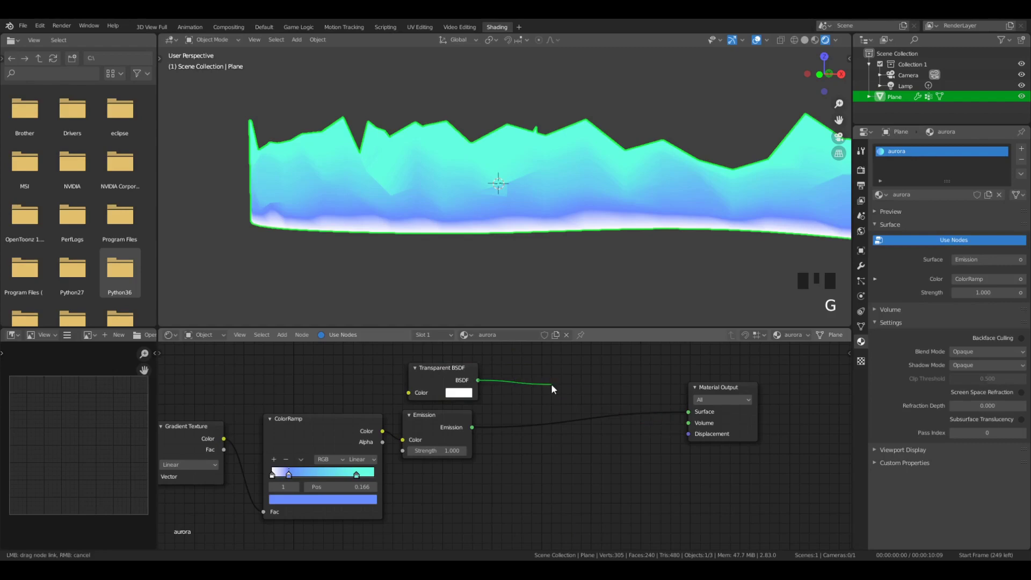
{"action": "left_click_drag", "start_coordinate": [551, 385], "coordinate": [509, 433]}
{"action": "left_click_drag", "start_coordinate": [611, 433], "coordinate": [617, 432]}
Insert a Mix Shader between Emission and Material Output, and connect the Transparent BSDF to its first Shader input.
{"action": "key", "text": "shift+a"}
{"action": "mouse_move", "coordinate": [671, 420]}
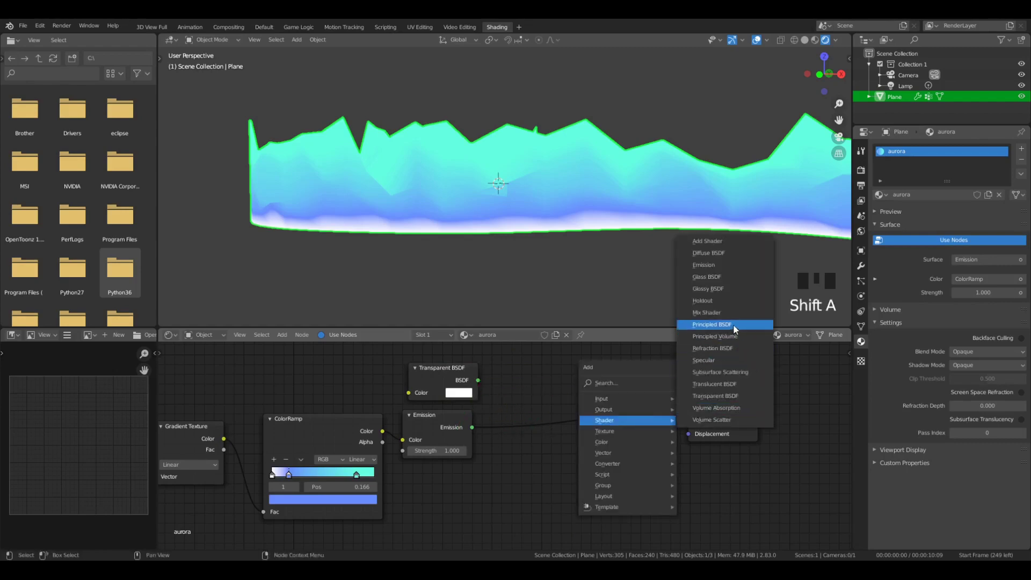
{"action": "left_click", "coordinate": [719, 325]}
{"action": "left_click", "coordinate": [546, 380]}
{"action": "left_click_drag", "start_coordinate": [478, 380], "coordinate": [546, 420]}
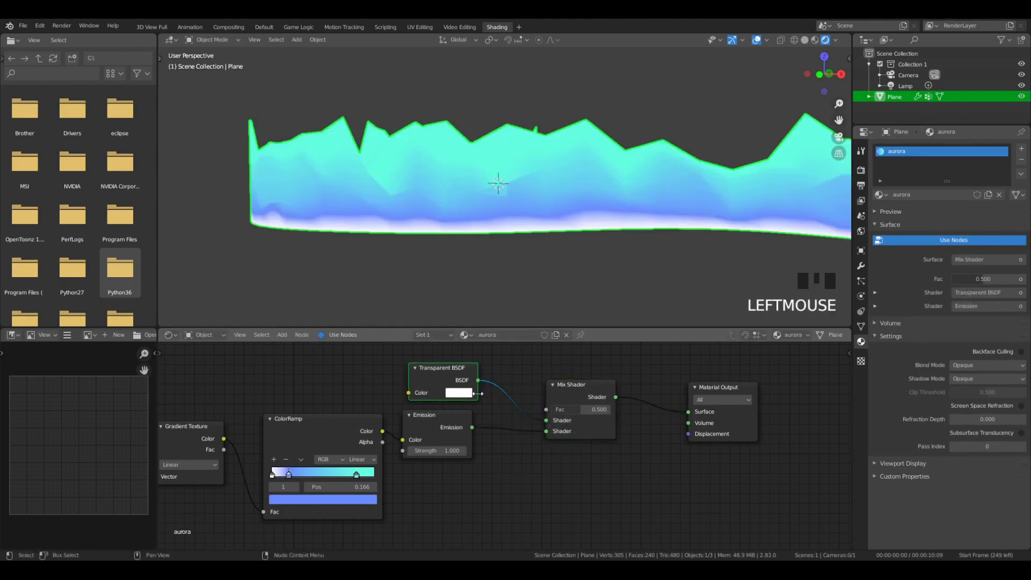
Set the Mix Shader's Fac to 1.000.
{"action": "key", "text": "ctrl+t"}
{"action": "scroll", "coordinate": [505, 229], "scroll_direction": "up", "scroll_amount": 4}
{"action": "scroll", "coordinate": [505, 445], "scroll_direction": "down", "scroll_amount": 6}
{"action": "scroll", "coordinate": [481, 237], "scroll_direction": "down", "scroll_amount": 4}
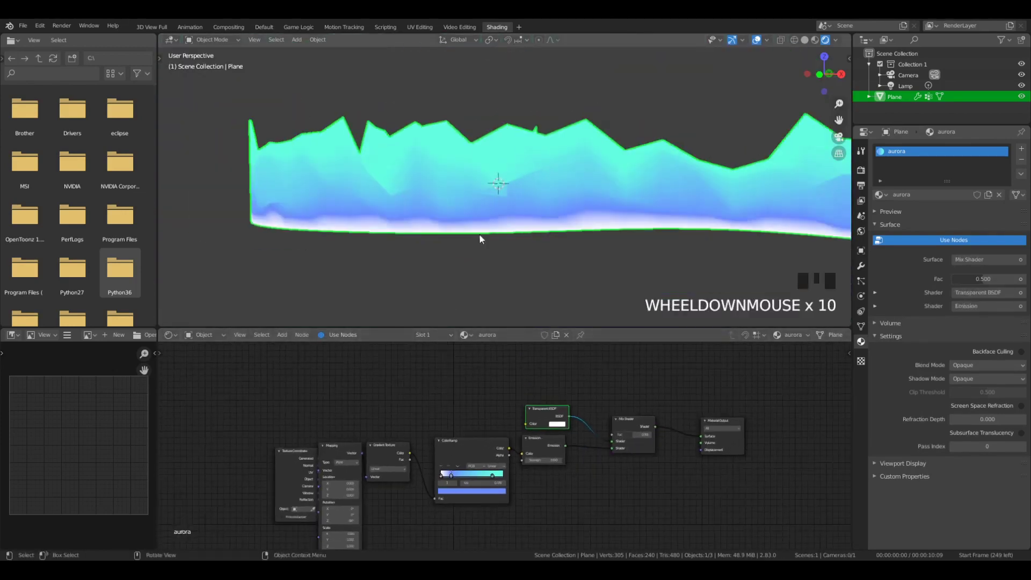
{"action": "left_click_drag", "start_coordinate": [616, 434], "coordinate": [651, 434]}
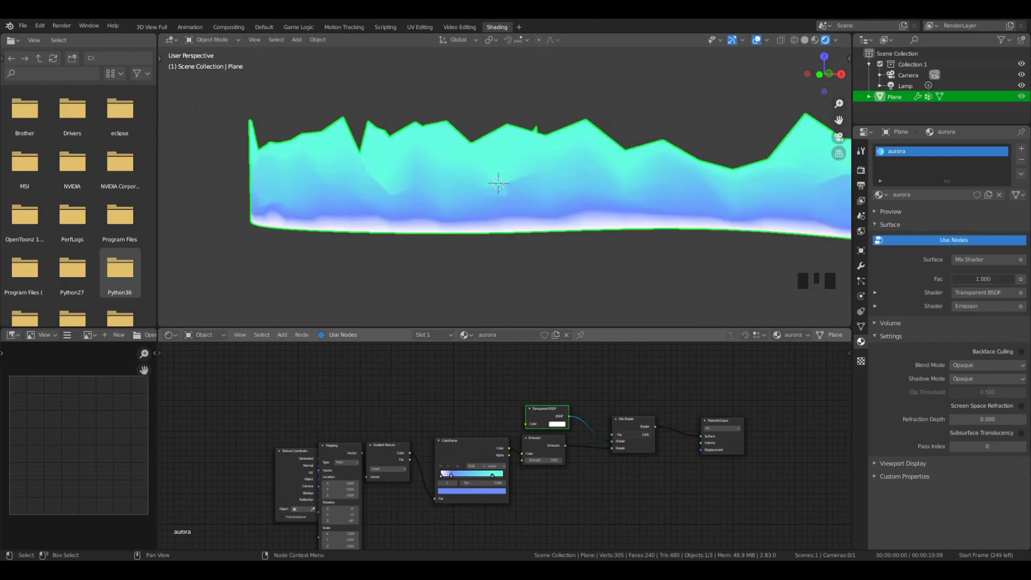
Set the aurora material's blend mode to Alpha Blend and the Mix Shader's Fac to 0.492.
{"action": "left_click", "coordinate": [961, 365]}
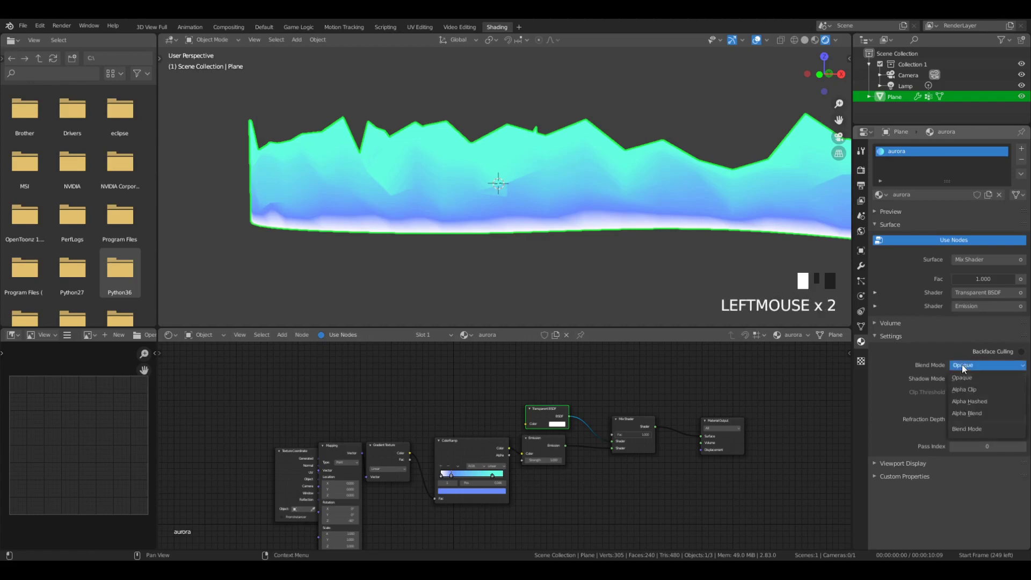
{"action": "left_click", "coordinate": [978, 412]}
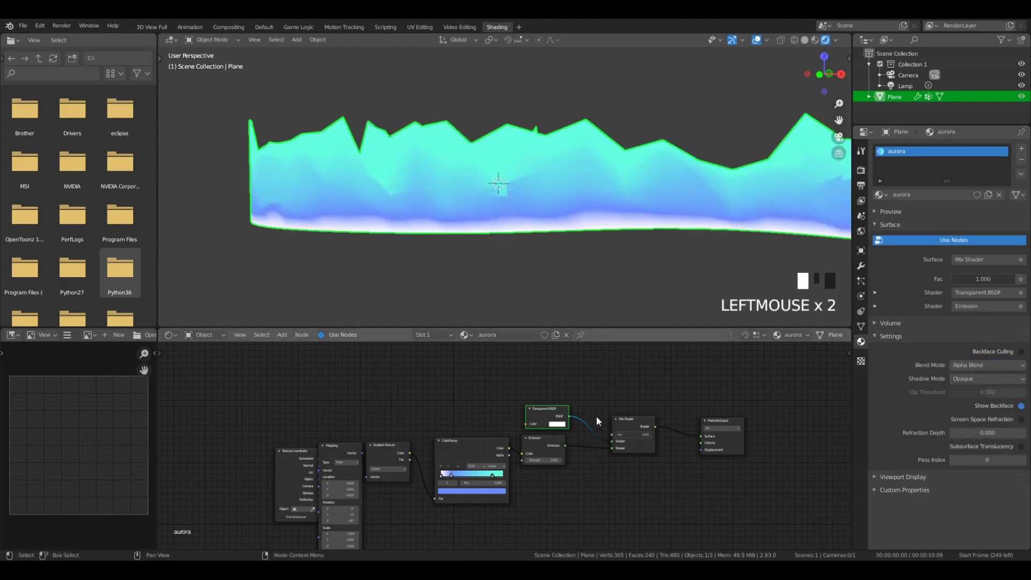
{"action": "scroll", "coordinate": [598, 416], "scroll_direction": "up", "scroll_amount": 2}
{"action": "scroll", "coordinate": [529, 230], "scroll_direction": "up", "scroll_amount": 3}
{"action": "mouse_move", "coordinate": [662, 435]}
{"action": "left_mouse_down"}
{"action": "mouse_move", "coordinate": [625, 435]}
{"action": "mouse_move", "coordinate": [647, 435]}
{"action": "left_mouse_up"}
Examine the transparency of the strip's overlapping folds from several angles and distances.
{"action": "middle_click_drag", "start_coordinate": [543, 178], "coordinate": [521, 171]}
{"action": "scroll", "coordinate": [564, 183], "scroll_direction": "down", "scroll_amount": 4}
{"action": "scroll", "coordinate": [499, 220], "scroll_direction": "up", "scroll_amount": 4}
{"action": "scroll", "coordinate": [502, 224], "scroll_direction": "down", "scroll_amount": 2}
{"action": "scroll", "coordinate": [436, 302], "scroll_direction": "down", "scroll_amount": 3}
{"action": "scroll", "coordinate": [456, 192], "scroll_direction": "up", "scroll_amount": 4}
{"action": "middle_click_drag", "start_coordinate": [456, 191], "coordinate": [524, 76]}
{"action": "scroll", "coordinate": [519, 185], "scroll_direction": "down", "scroll_amount": 1}
{"action": "scroll", "coordinate": [510, 204], "scroll_direction": "up", "scroll_amount": 1}
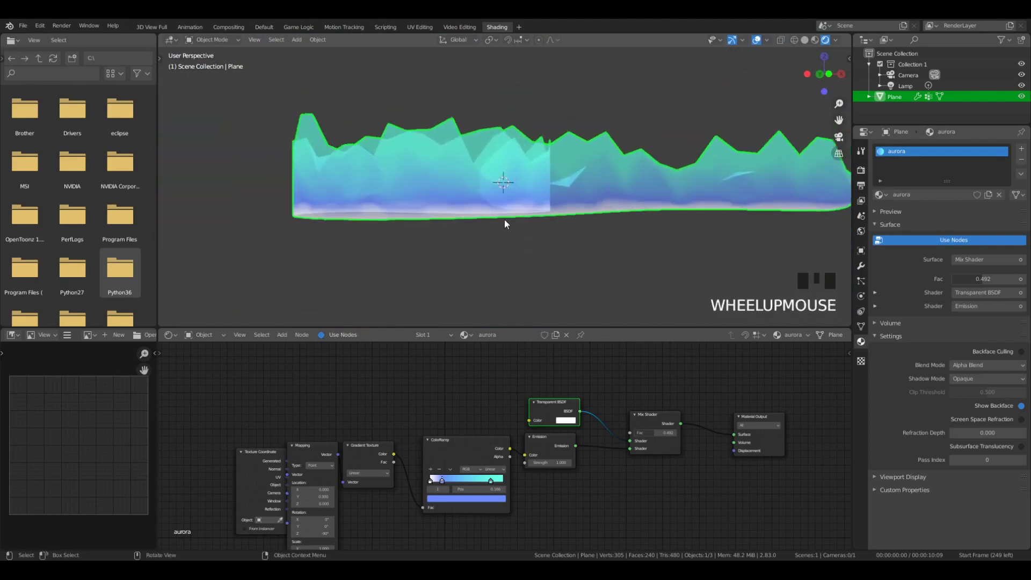
{"action": "mouse_move", "coordinate": [504, 219]}
{"action": "middle_mouse_down"}
{"action": "mouse_move", "coordinate": [525, 238]}
{"action": "mouse_move", "coordinate": [520, 205]}
{"action": "mouse_move", "coordinate": [492, 231]}
{"action": "middle_mouse_up"}
{"action": "scroll", "coordinate": [520, 205], "scroll_direction": "down", "scroll_amount": 2}
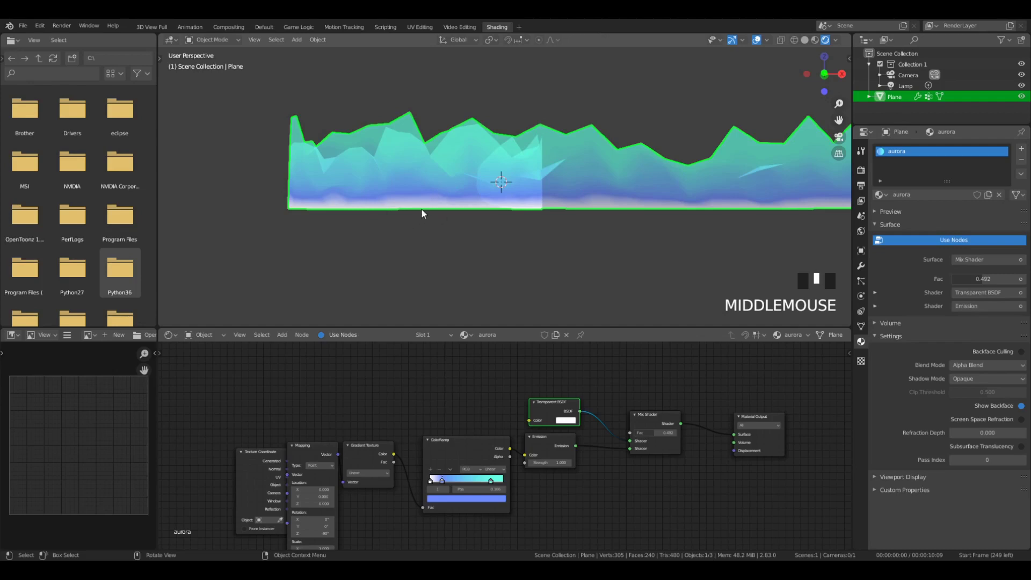
Shift the Transparent BSDF node slightly so it lines up above the Emission node.
{"action": "scroll", "coordinate": [570, 440], "scroll_direction": "up", "scroll_amount": 3}
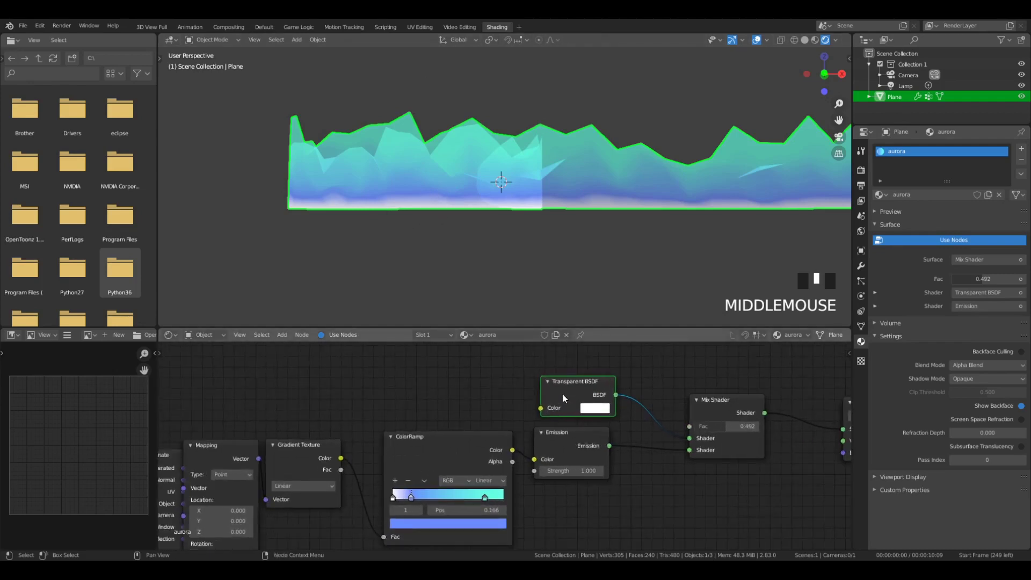
{"action": "key", "text": "g"}
{"action": "left_click", "coordinate": [551, 386]}
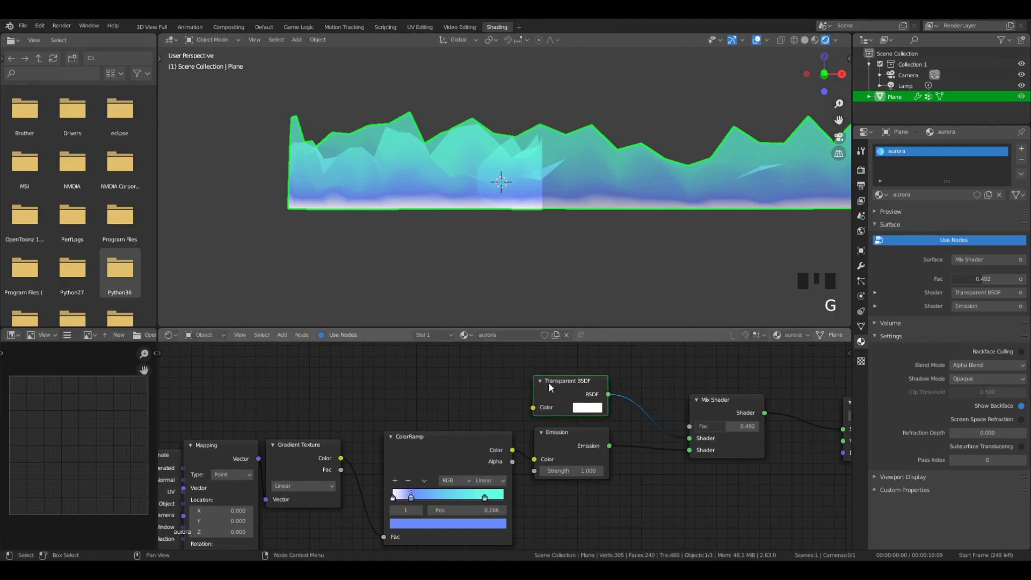
Move the Mix Shader node upward and reposition the Transparent BSDF node directly above the Emission node.
{"action": "left_click_drag", "start_coordinate": [736, 404], "coordinate": [732, 363]}
{"action": "left_click", "coordinate": [557, 381]}
{"action": "key", "text": "g"}
{"action": "left_click", "coordinate": [559, 386]}
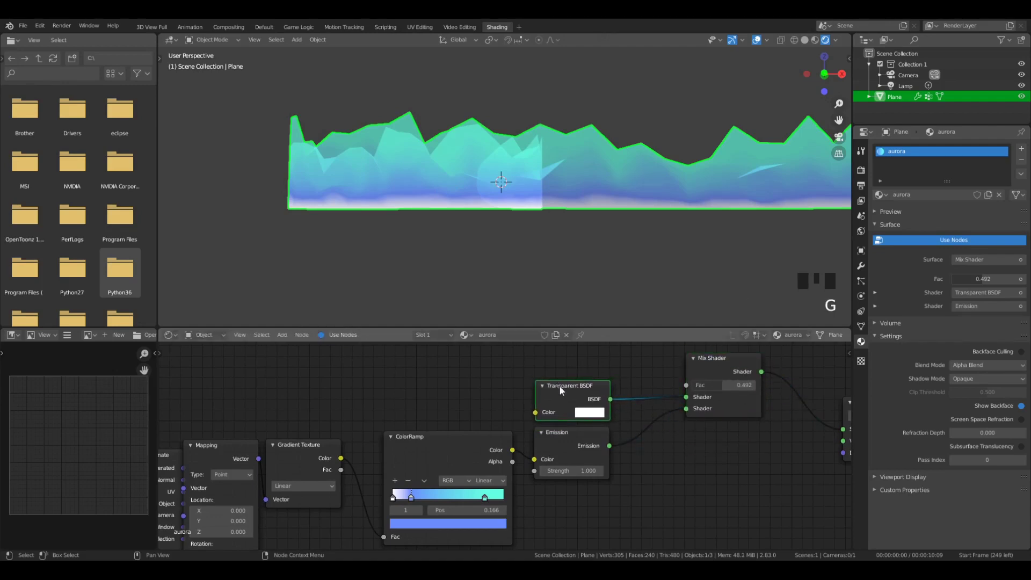
{"action": "left_click", "coordinate": [578, 439]}
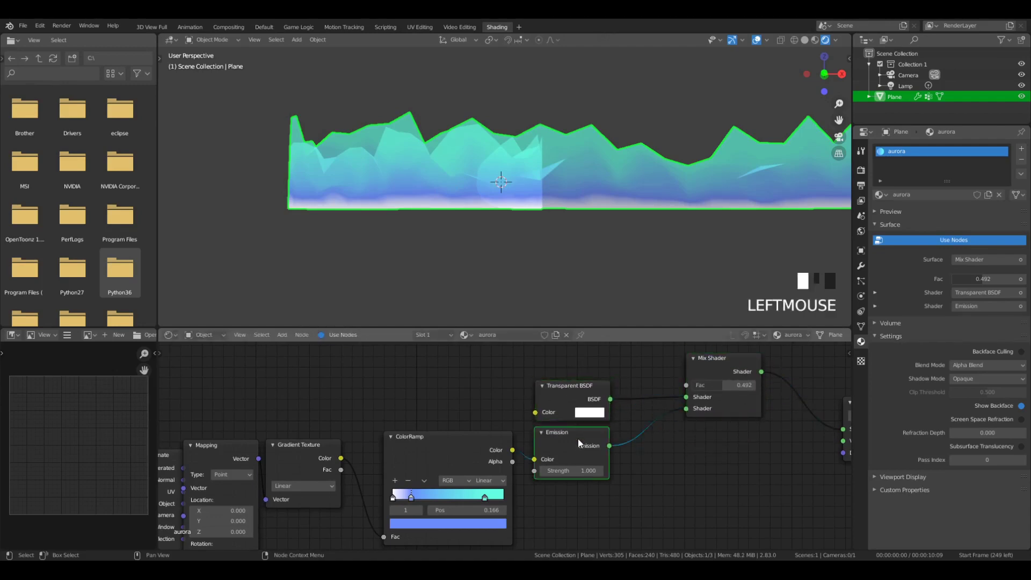
{"action": "left_click", "coordinate": [713, 358]}
Raise the Mix Shader's Fac to 1.000 and lower it back to 0.542.
{"action": "left_click_drag", "start_coordinate": [688, 386], "coordinate": [753, 386]}
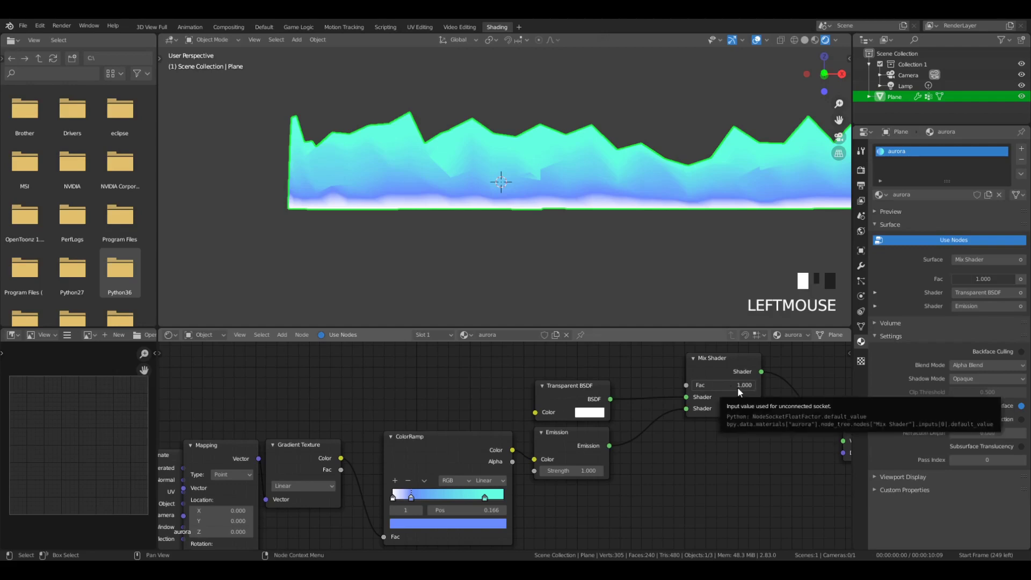
{"action": "mouse_move", "coordinate": [736, 386]}
{"action": "left_mouse_down"}
{"action": "mouse_move", "coordinate": [693, 386]}
{"action": "mouse_move", "coordinate": [727, 386]}
{"action": "left_mouse_up"}
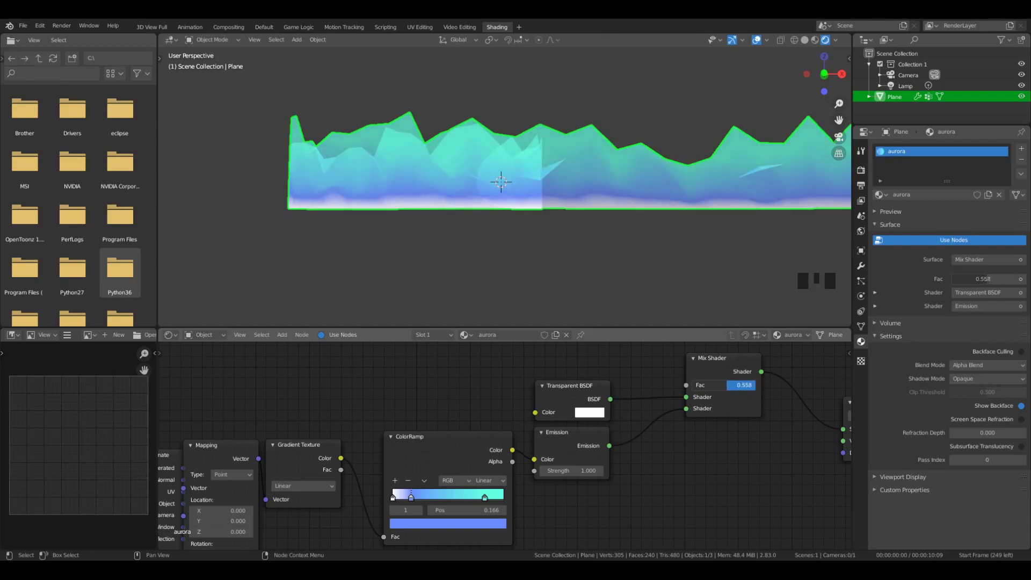
{"action": "left_click", "coordinate": [689, 386]}
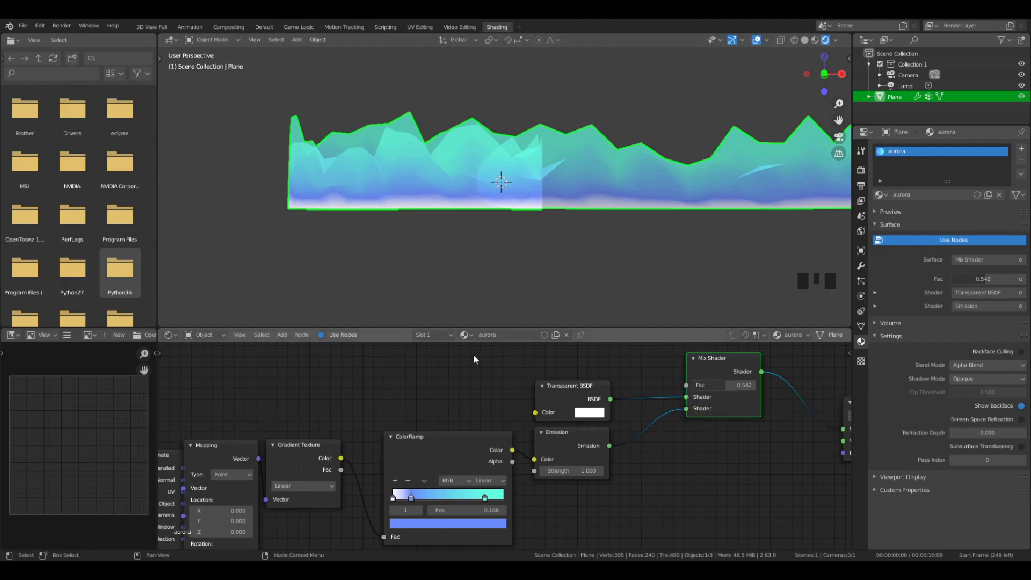
Try the Mix Shader's Fac at 1.000 and 0.000, return it to 0.542, and keep Transparent BSDF above Emission.
{"action": "left_click_drag", "start_coordinate": [724, 389], "coordinate": [753, 389]}
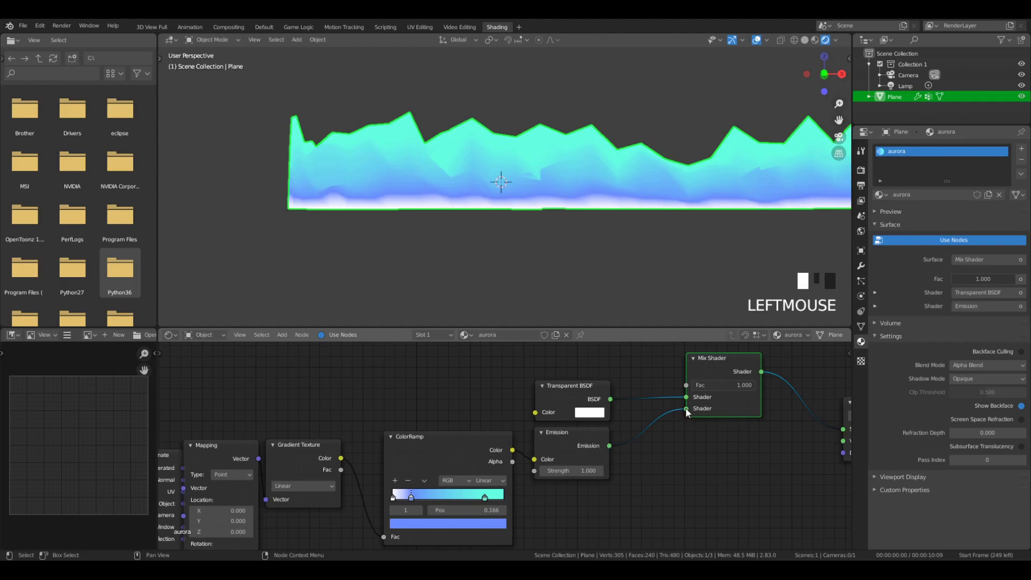
{"action": "double_click", "coordinate": [744, 385]}
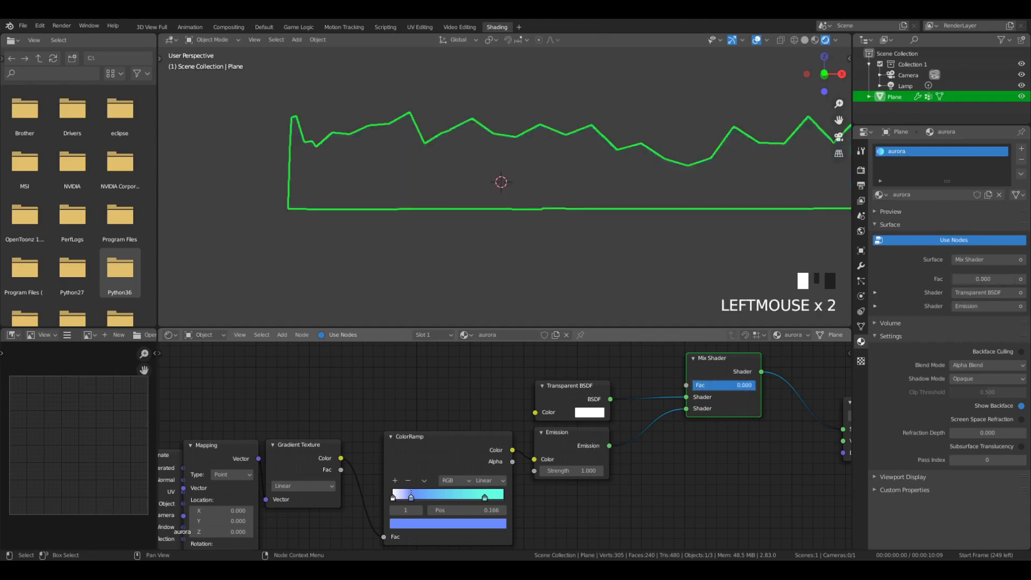
{"action": "left_click_drag", "start_coordinate": [757, 389], "coordinate": [695, 387]}
{"action": "left_click_drag", "start_coordinate": [573, 400], "coordinate": [582, 400]}
{"action": "left_click_drag", "start_coordinate": [698, 385], "coordinate": [737, 385]}
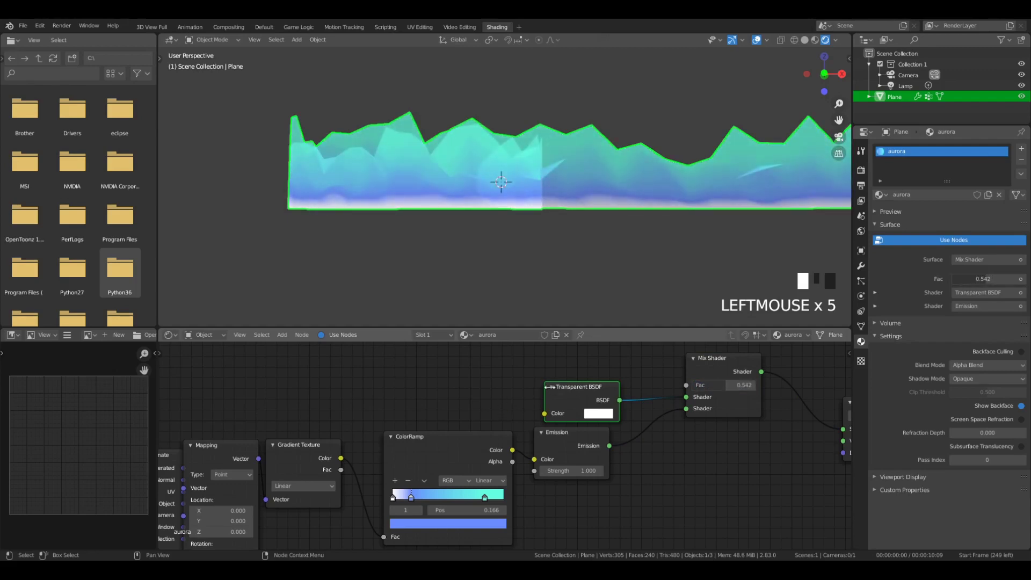
{"action": "left_click_drag", "start_coordinate": [556, 398], "coordinate": [548, 401]}
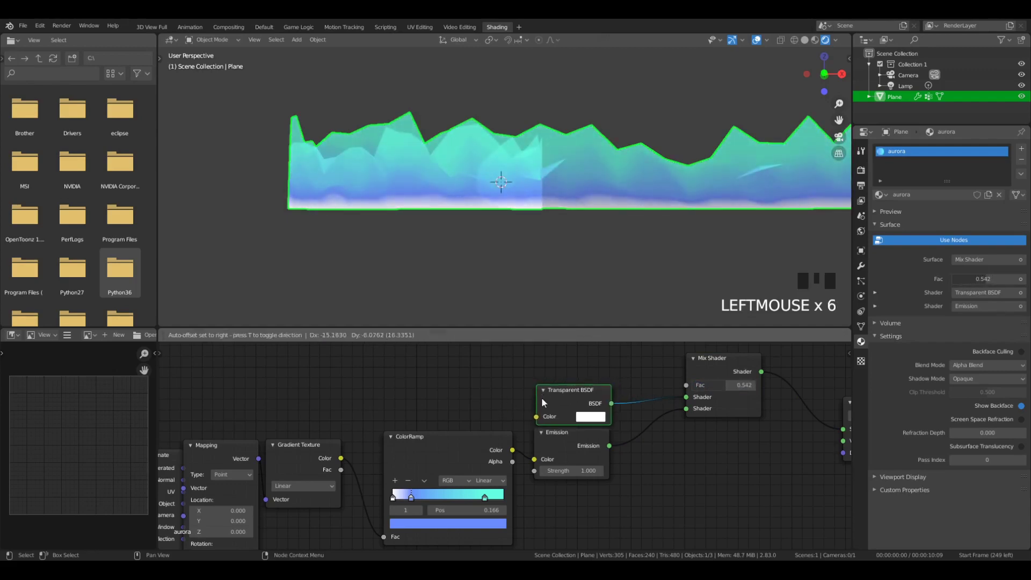
Duplicate the Texture Coordinate, Mapping and Gradient Texture nodes above the originals and link the copied gradient's Color to the Mix Shader's Fac.
{"action": "left_click", "coordinate": [283, 461]}
{"action": "scroll", "coordinate": [284, 463], "scroll_direction": "down", "scroll_amount": 2}
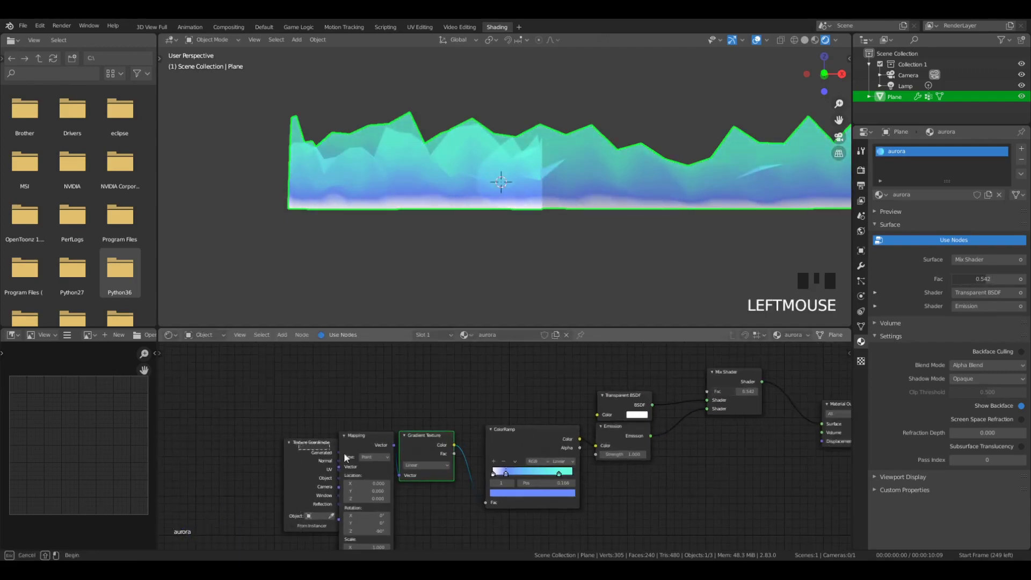
{"action": "key", "text": "shift+d"}
{"action": "left_click", "coordinate": [413, 526]}
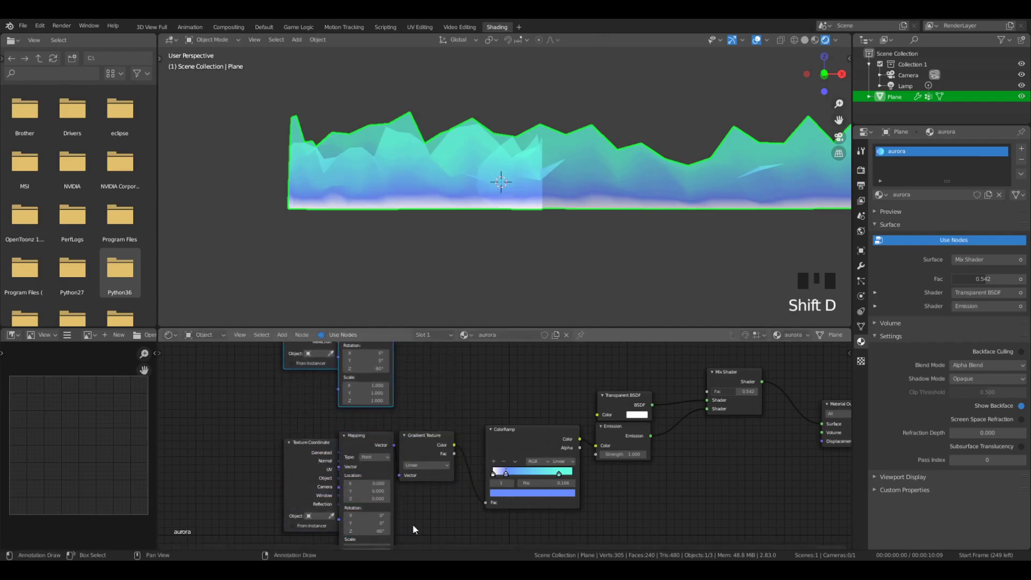
{"action": "middle_click_drag", "start_coordinate": [443, 346], "coordinate": [378, 451]}
{"action": "mouse_move", "coordinate": [391, 387]}
{"action": "left_mouse_down"}
{"action": "mouse_move", "coordinate": [618, 474]}
{"action": "mouse_move", "coordinate": [644, 495]}
{"action": "left_mouse_up"}
{"action": "middle_click_drag", "start_coordinate": [421, 403], "coordinate": [559, 408]}
Duplicate the ColorRamp and insert the copy between the upper Gradient Texture and the Mix Shader's Fac.
{"action": "middle_click_drag", "start_coordinate": [484, 144], "coordinate": [545, 179]}
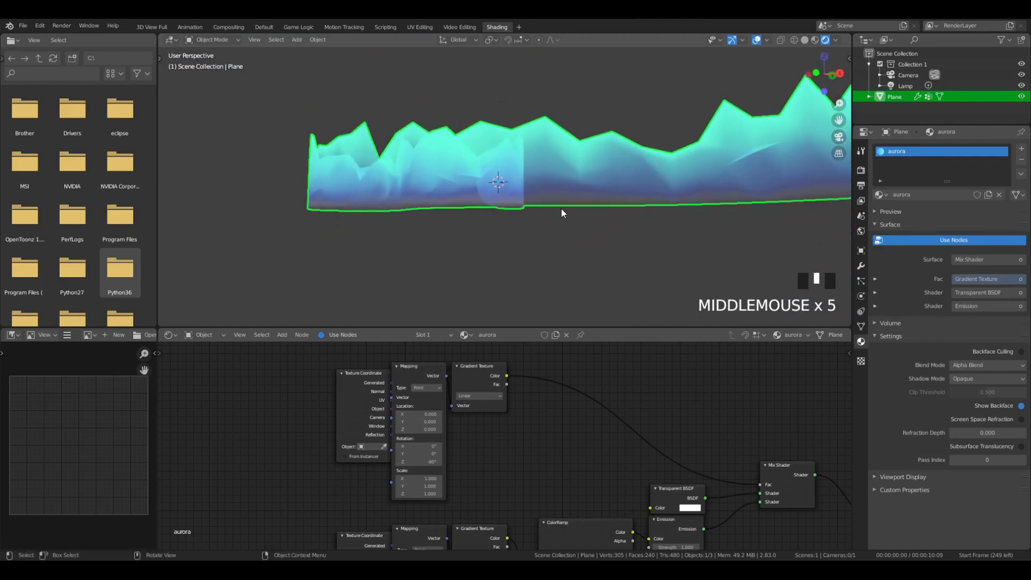
{"action": "middle_click_drag", "start_coordinate": [606, 200], "coordinate": [615, 254]}
{"action": "middle_click_drag", "start_coordinate": [607, 217], "coordinate": [601, 226]}
{"action": "scroll", "coordinate": [602, 225], "scroll_direction": "down", "scroll_amount": 3}
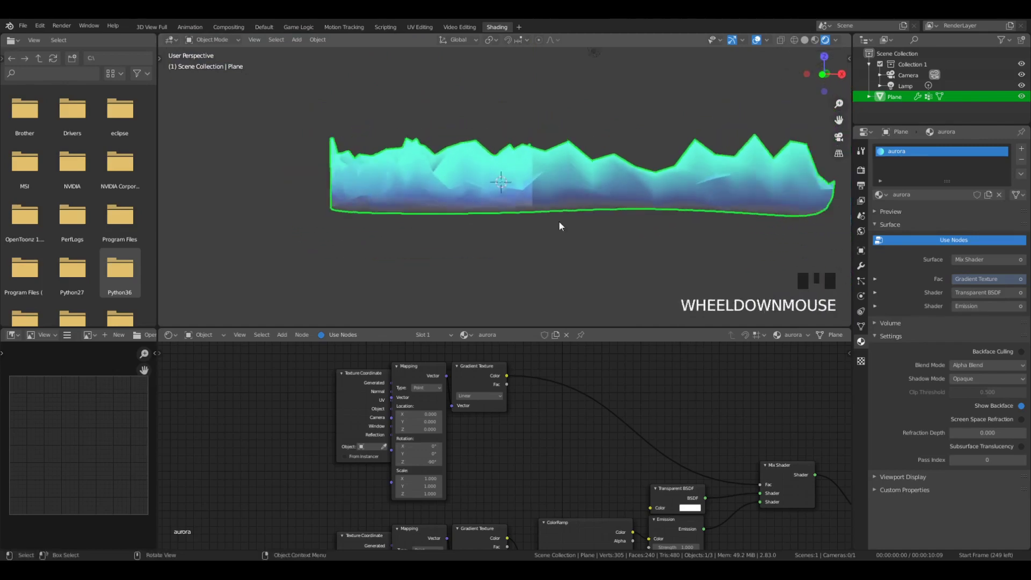
{"action": "left_click", "coordinate": [504, 558]}
{"action": "key", "text": "shift+d"}
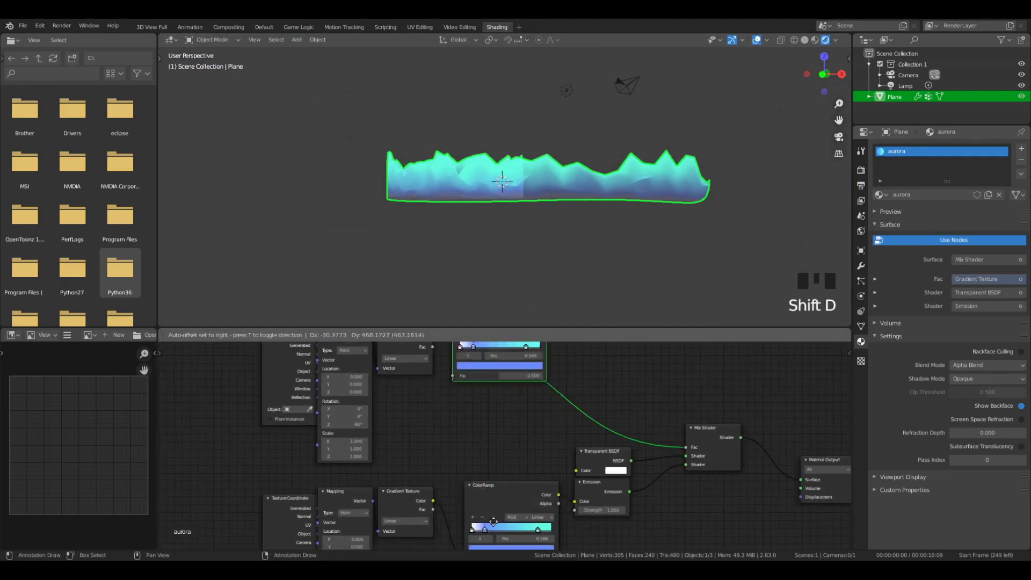
{"action": "left_click", "coordinate": [504, 401]}
{"action": "left_click", "coordinate": [490, 368]}
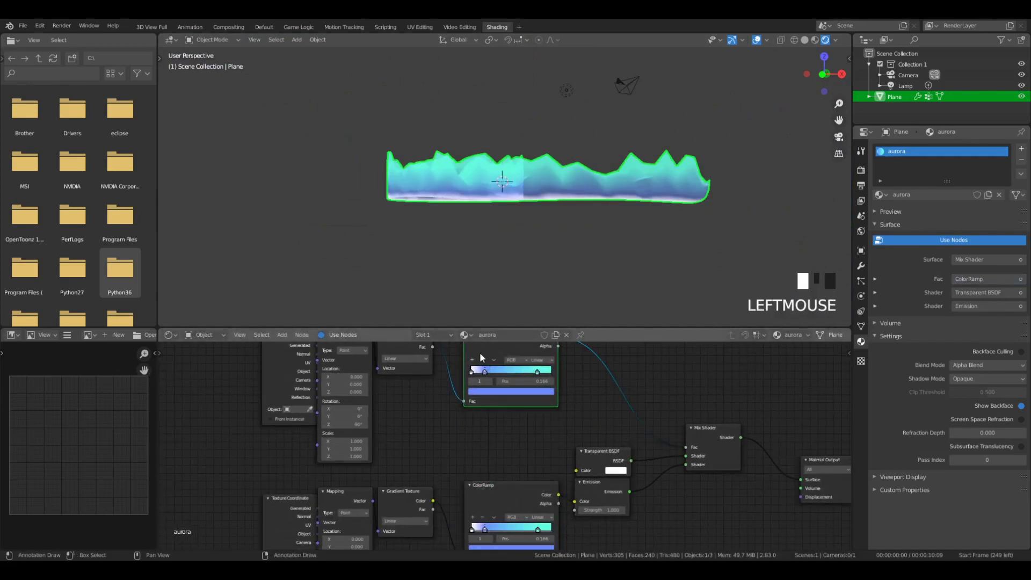
Remove the copied ColorRamp's blue stop, move its cyan stop to position 1.000 and make that stop black.
{"action": "left_click", "coordinate": [481, 359]}
{"action": "scroll", "coordinate": [555, 371], "scroll_direction": "up", "scroll_amount": 4}
{"action": "scroll", "coordinate": [559, 370], "scroll_direction": "up", "scroll_amount": 3}
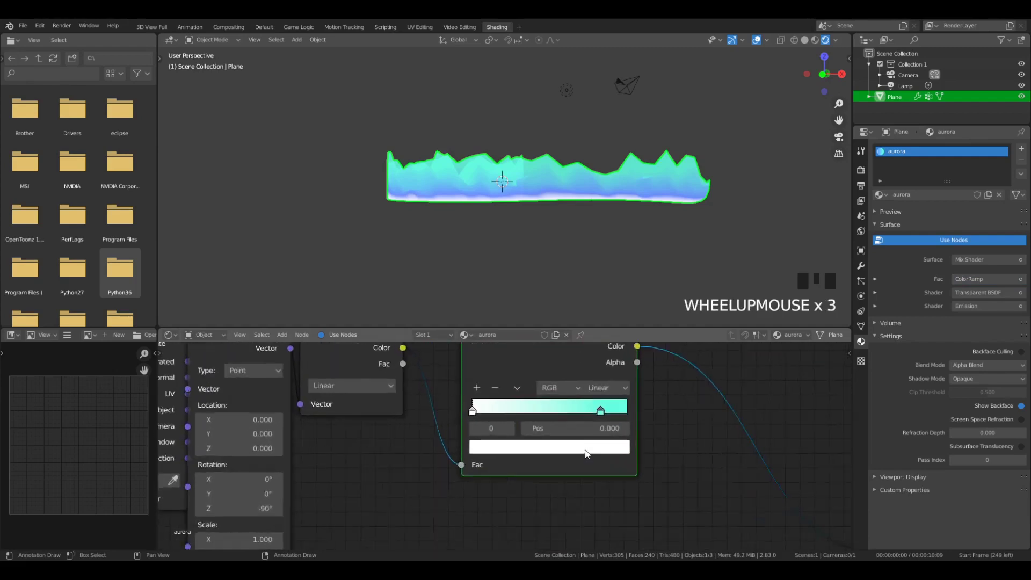
{"action": "left_click", "coordinate": [643, 401]}
{"action": "left_click", "coordinate": [631, 453]}
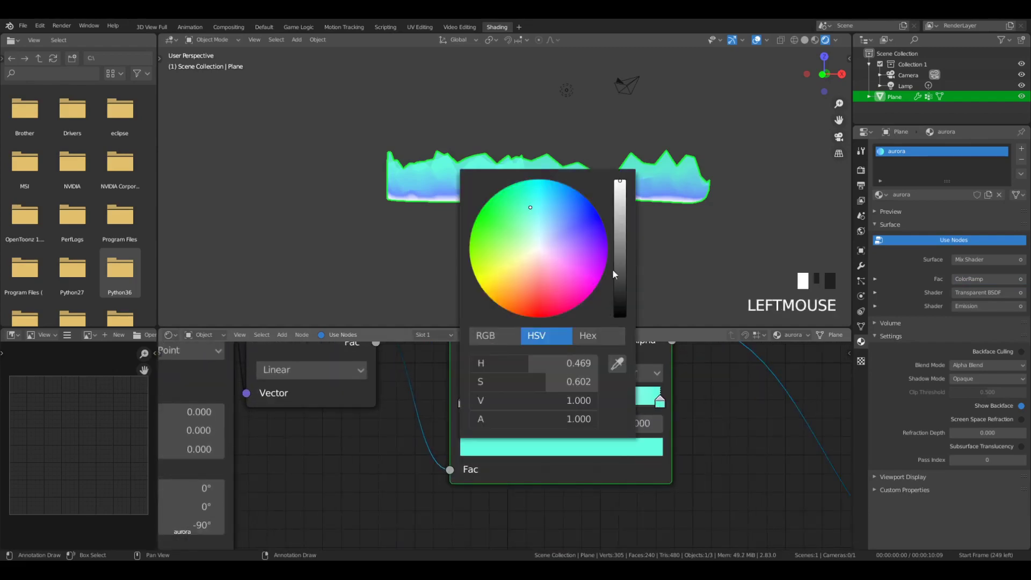
{"action": "left_click_drag", "start_coordinate": [612, 269], "coordinate": [612, 333]}
Deselect the aurora strip so its faded upper edge can be viewed without the selection outline.
{"action": "scroll", "coordinate": [651, 203], "scroll_direction": "up", "scroll_amount": 4}
{"action": "scroll", "coordinate": [582, 166], "scroll_direction": "up", "scroll_amount": 1}
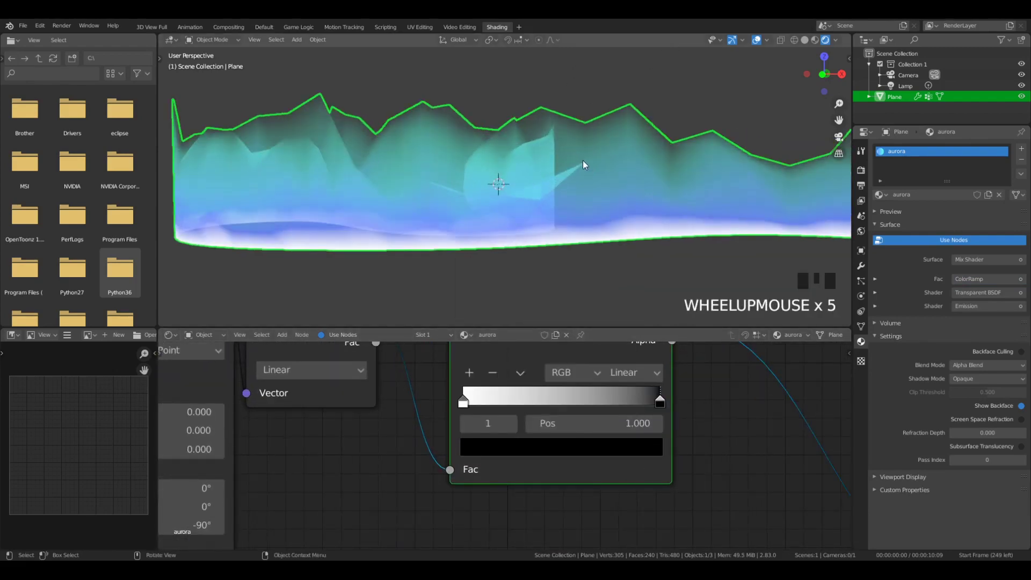
{"action": "key", "text": "a"}
{"action": "key", "text": "a"}
{"action": "key", "text": "a"}
{"action": "scroll", "coordinate": [586, 147], "scroll_direction": "down", "scroll_amount": 2}
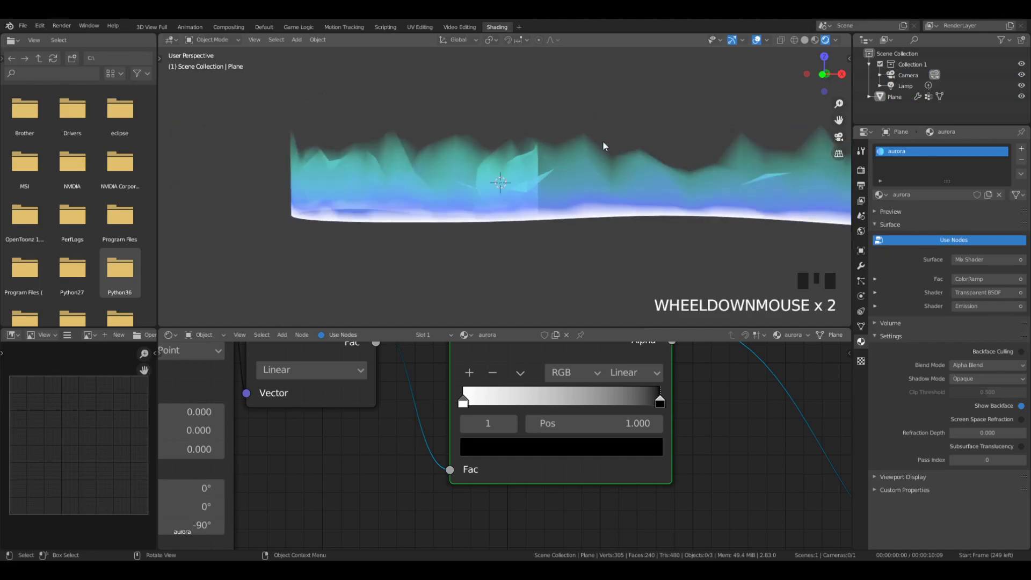
{"action": "scroll", "coordinate": [646, 374], "scroll_direction": "down", "scroll_amount": 1}
Nudge the Transparent BSDF node up so its edge lines up with the Emission node, and check the strip's fade.
{"action": "left_click_drag", "start_coordinate": [616, 413], "coordinate": [644, 395]}
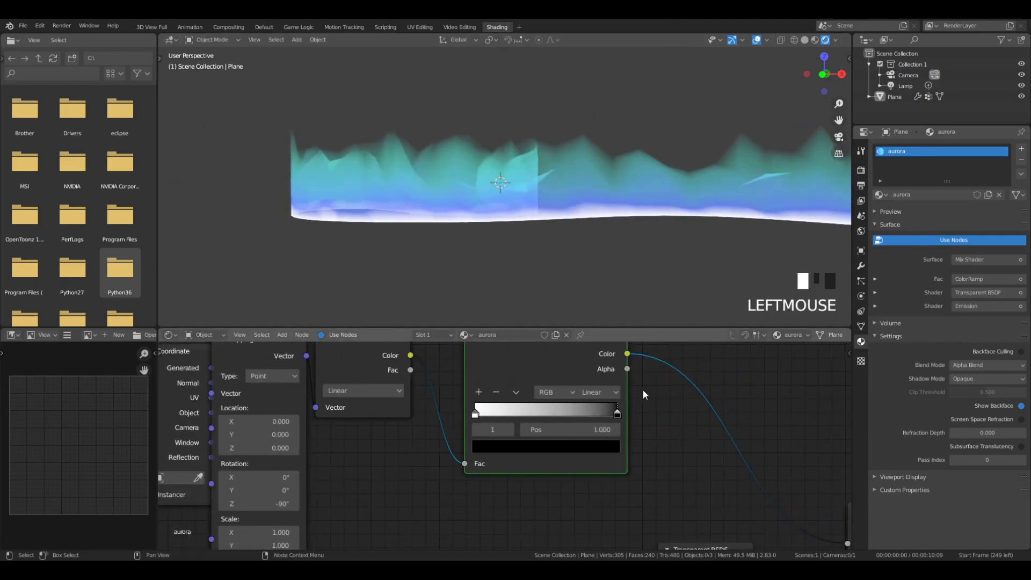
{"action": "scroll", "coordinate": [501, 127], "scroll_direction": "down", "scroll_amount": 7}
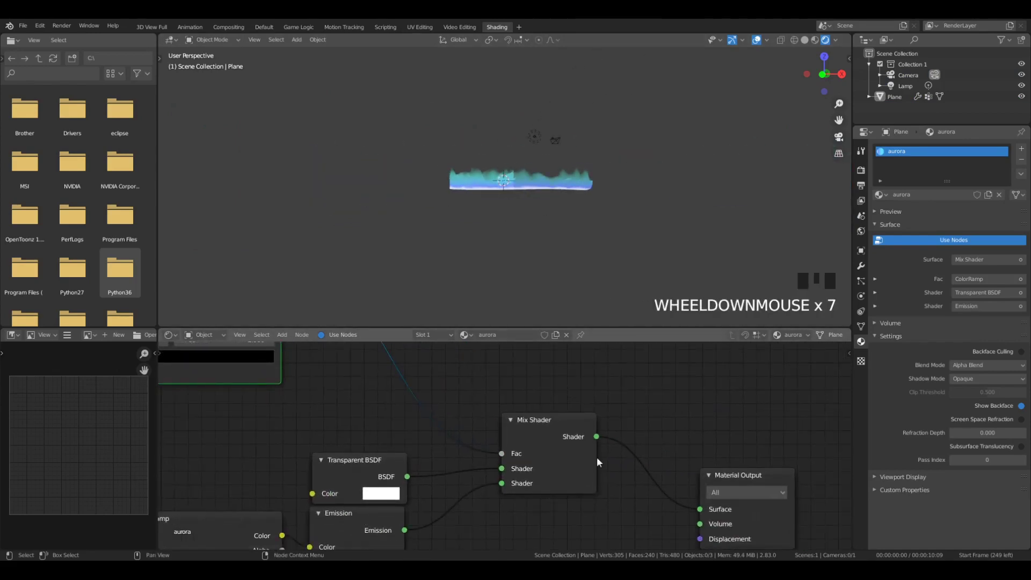
{"action": "mouse_move", "coordinate": [345, 471]}
{"action": "left_mouse_down"}
{"action": "mouse_move", "coordinate": [333, 458]}
{"action": "mouse_move", "coordinate": [341, 464]}
{"action": "left_mouse_up"}
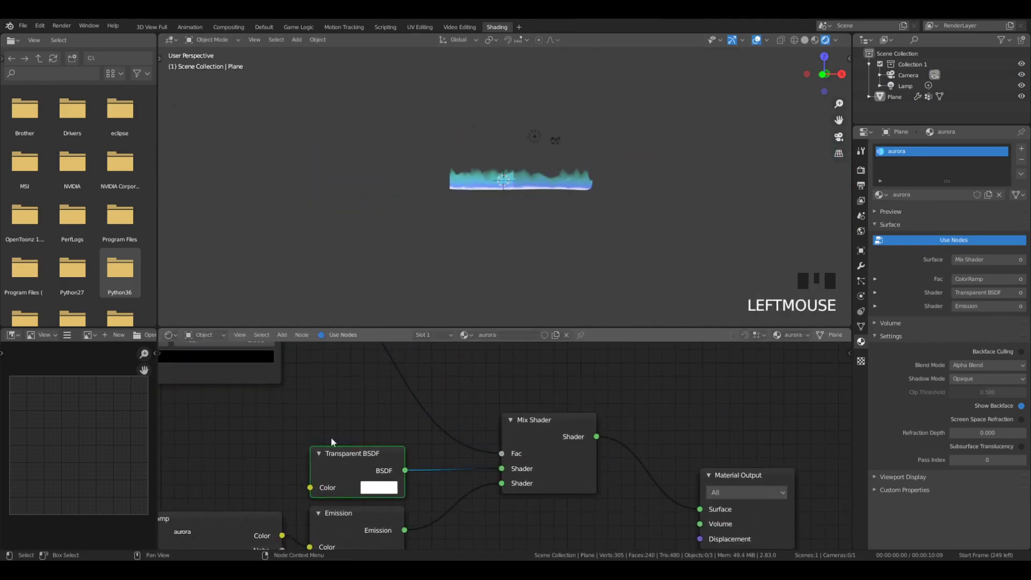
{"action": "middle_click_drag", "start_coordinate": [331, 440], "coordinate": [505, 495]}
{"action": "scroll", "coordinate": [504, 166], "scroll_direction": "up", "scroll_amount": 10}
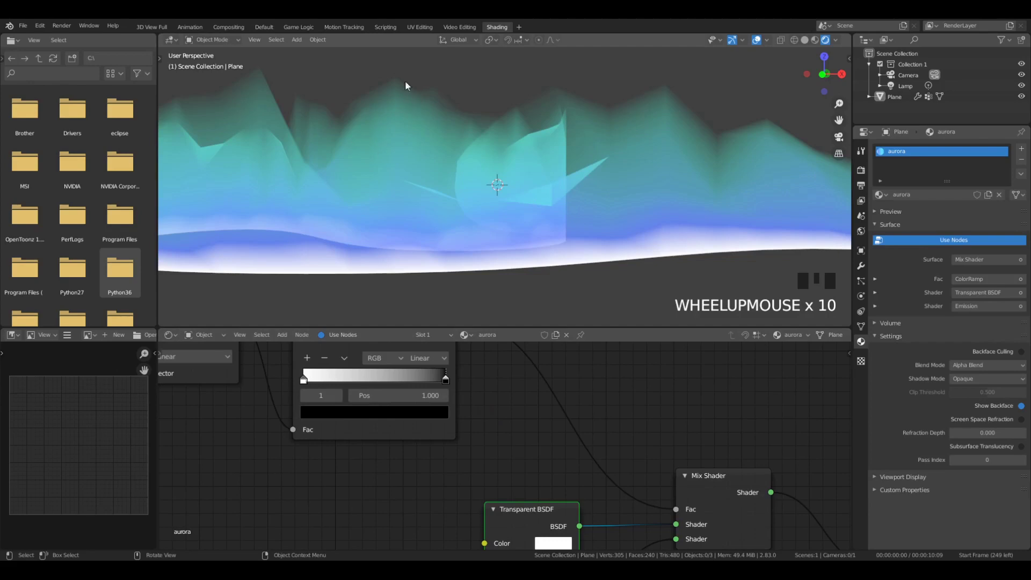
{"action": "scroll", "coordinate": [405, 163], "scroll_direction": "down", "scroll_amount": 4}
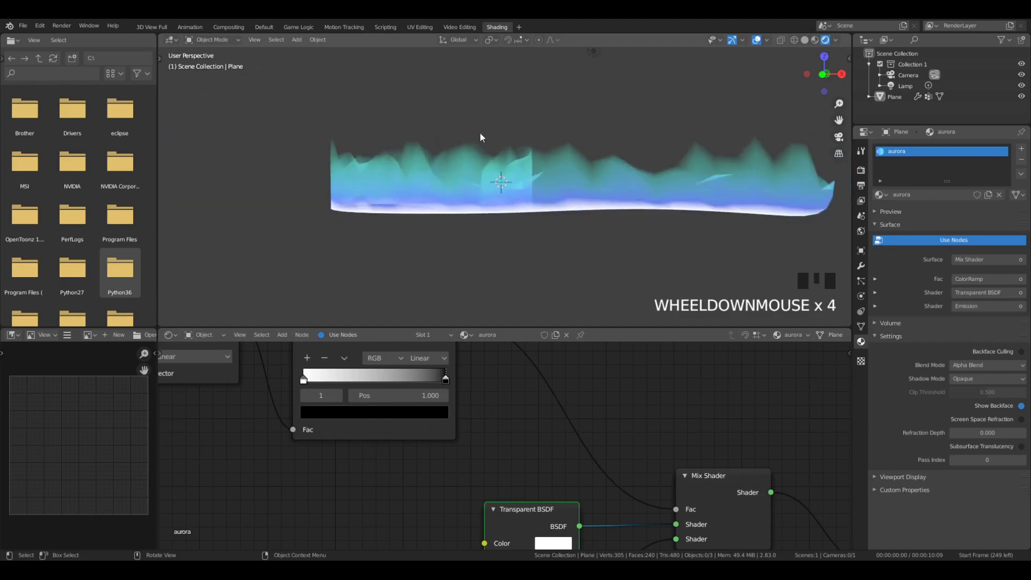
Move the grayscale ColorRamp's black stop inward, add a middle stop and place it at position 0.180.
{"action": "middle_click_drag", "start_coordinate": [523, 448], "coordinate": [722, 494]}
{"action": "scroll", "coordinate": [642, 430], "scroll_direction": "up", "scroll_amount": 6}
{"action": "left_click_drag", "start_coordinate": [716, 411], "coordinate": [691, 411]}
{"action": "left_click", "coordinate": [508, 378]}
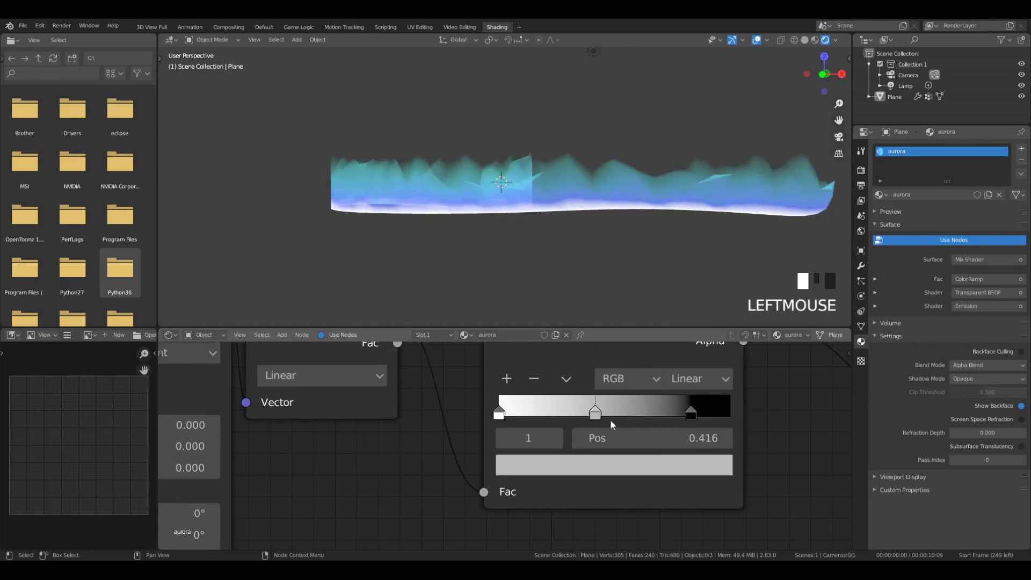
{"action": "left_click_drag", "start_coordinate": [605, 413], "coordinate": [529, 413]}
Darken the grayscale ColorRamp's middle stop to gray with V 0.437 and place it at position 0.243.
{"action": "left_click", "coordinate": [550, 461]}
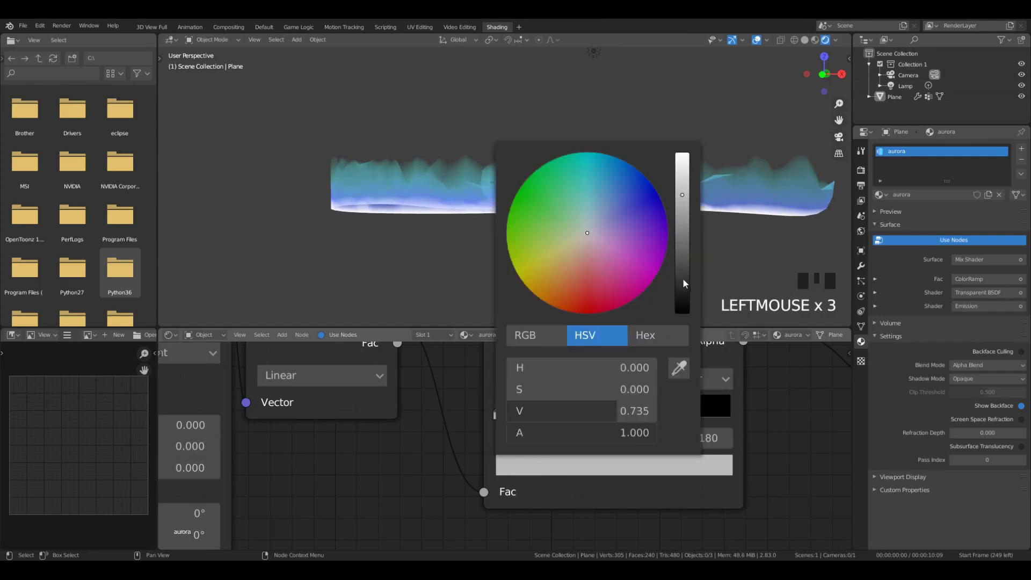
{"action": "left_click_drag", "start_coordinate": [685, 283], "coordinate": [681, 312]}
{"action": "left_click_drag", "start_coordinate": [539, 413], "coordinate": [584, 455]}
{"action": "left_click", "coordinate": [591, 469]}
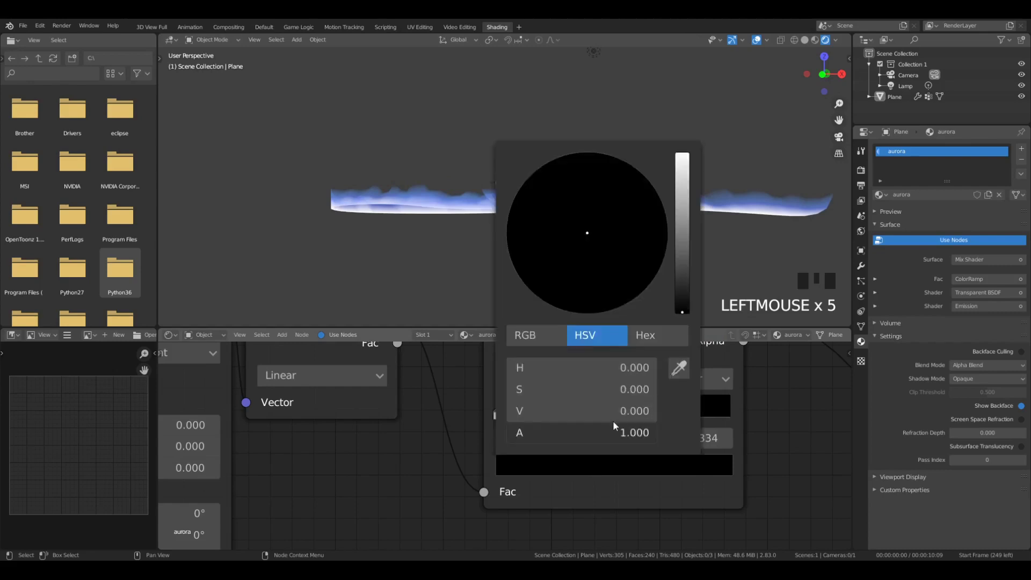
{"action": "mouse_move", "coordinate": [681, 233]}
{"action": "left_mouse_down"}
{"action": "mouse_move", "coordinate": [682, 271]}
{"action": "mouse_move", "coordinate": [682, 241]}
{"action": "left_mouse_up"}
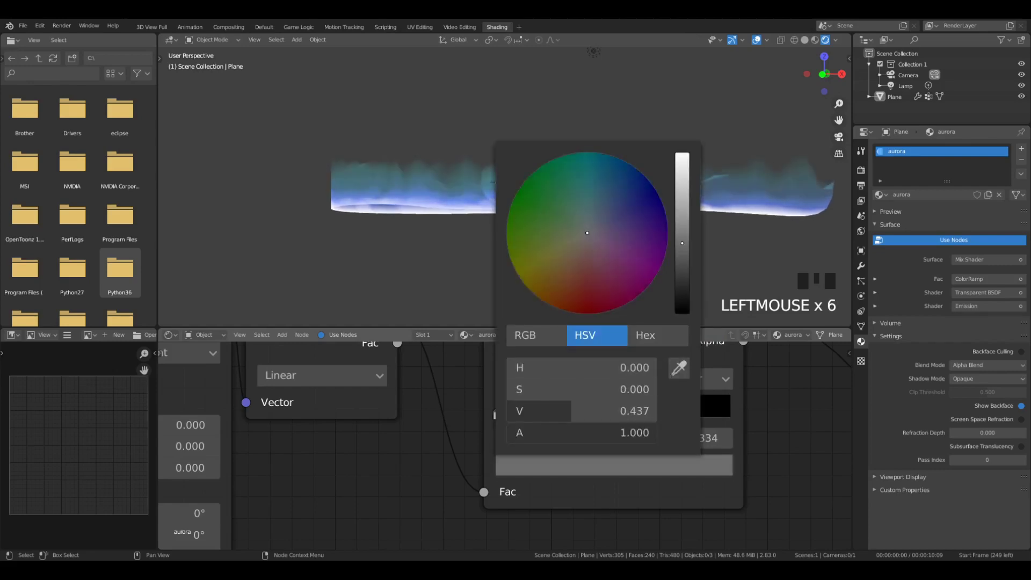
{"action": "left_click_drag", "start_coordinate": [573, 414], "coordinate": [555, 412]}
Examine the aurora's glowing lower edge and fading top from several angles and distances, including from below.
{"action": "scroll", "coordinate": [523, 234], "scroll_direction": "up", "scroll_amount": 3}
{"action": "middle_click_drag", "start_coordinate": [522, 234], "coordinate": [556, 246]}
{"action": "scroll", "coordinate": [554, 257], "scroll_direction": "down", "scroll_amount": 6}
{"action": "scroll", "coordinate": [484, 242], "scroll_direction": "up", "scroll_amount": 6}
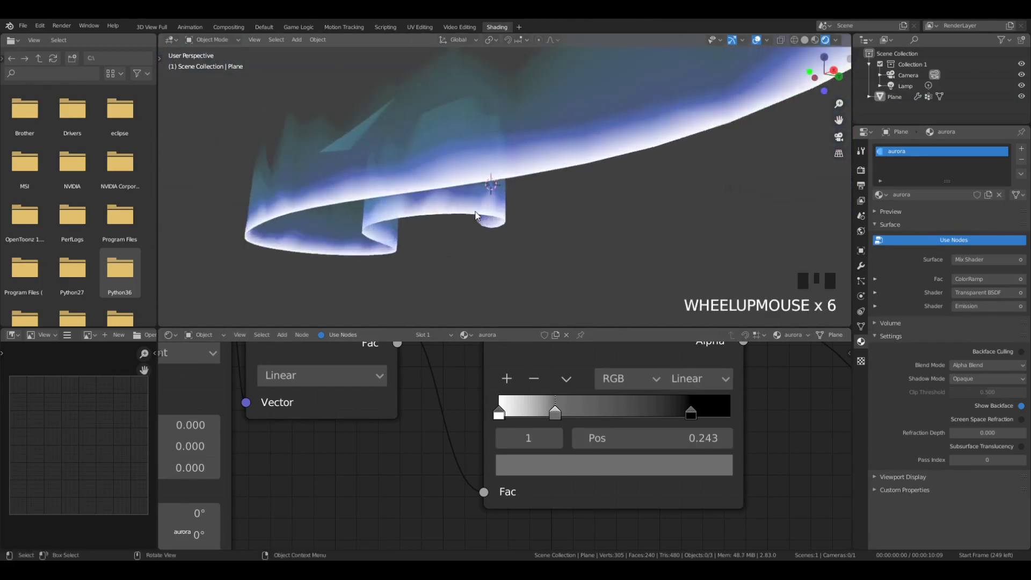
{"action": "middle_click_drag", "start_coordinate": [483, 242], "coordinate": [220, 228]}
{"action": "scroll", "coordinate": [748, 226], "scroll_direction": "down", "scroll_amount": 2}
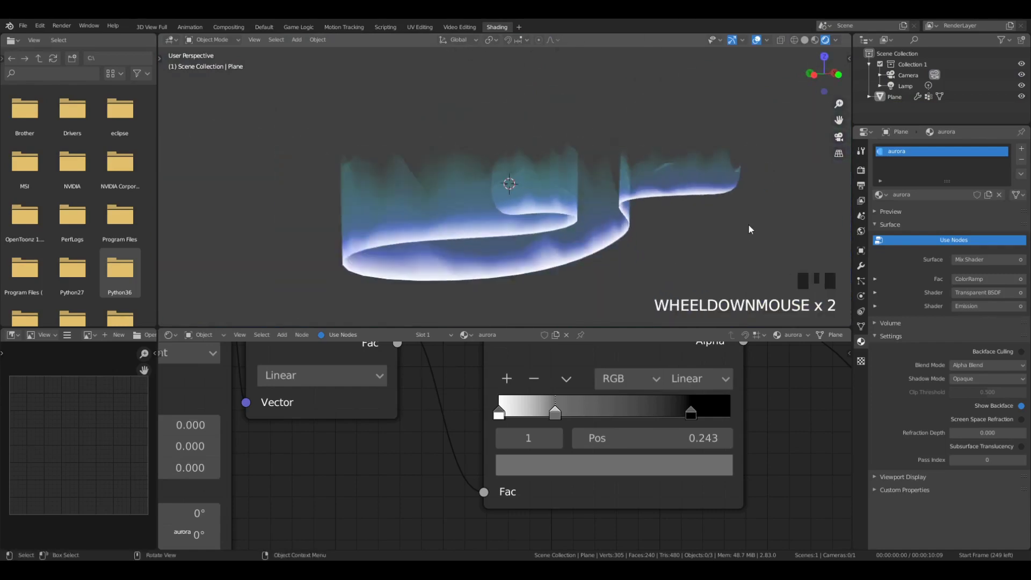
{"action": "middle_click_drag", "start_coordinate": [748, 226], "coordinate": [650, 230]}
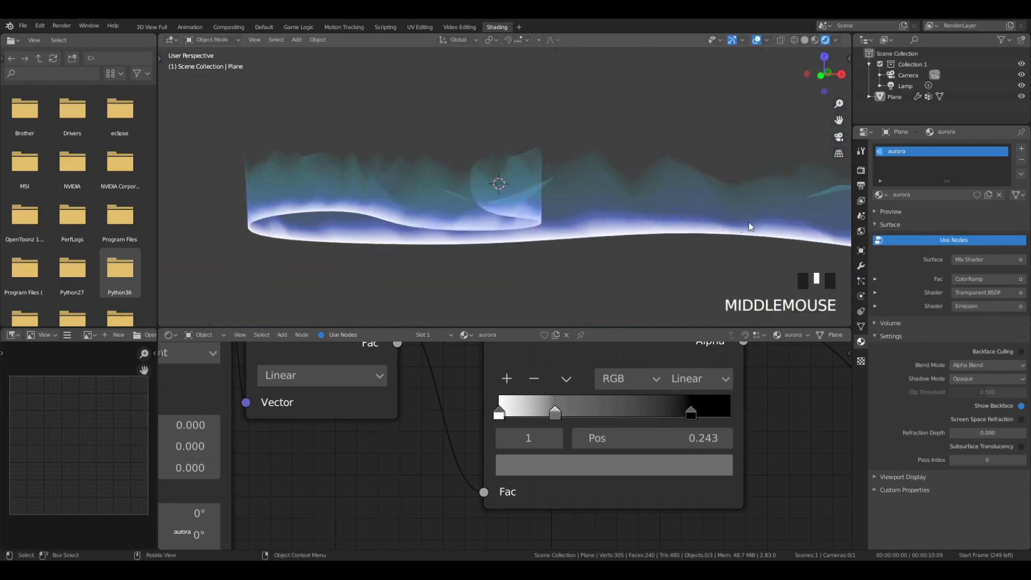
{"action": "scroll", "coordinate": [805, 232], "scroll_direction": "down", "scroll_amount": 3}
{"action": "middle_click_drag", "start_coordinate": [467, 405], "coordinate": [606, 406]}
{"action": "scroll", "coordinate": [606, 407], "scroll_direction": "down", "scroll_amount": 2}
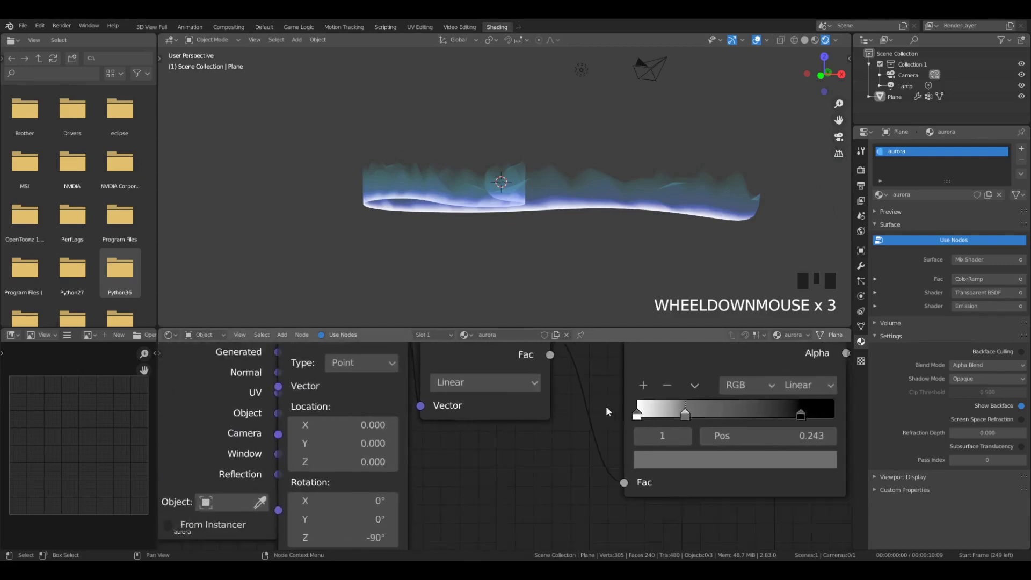
{"action": "scroll", "coordinate": [684, 191], "scroll_direction": "down", "scroll_amount": 5}
{"action": "middle_click_drag", "start_coordinate": [556, 274], "coordinate": [549, 197]}
{"action": "scroll", "coordinate": [549, 186], "scroll_direction": "up", "scroll_amount": 4}
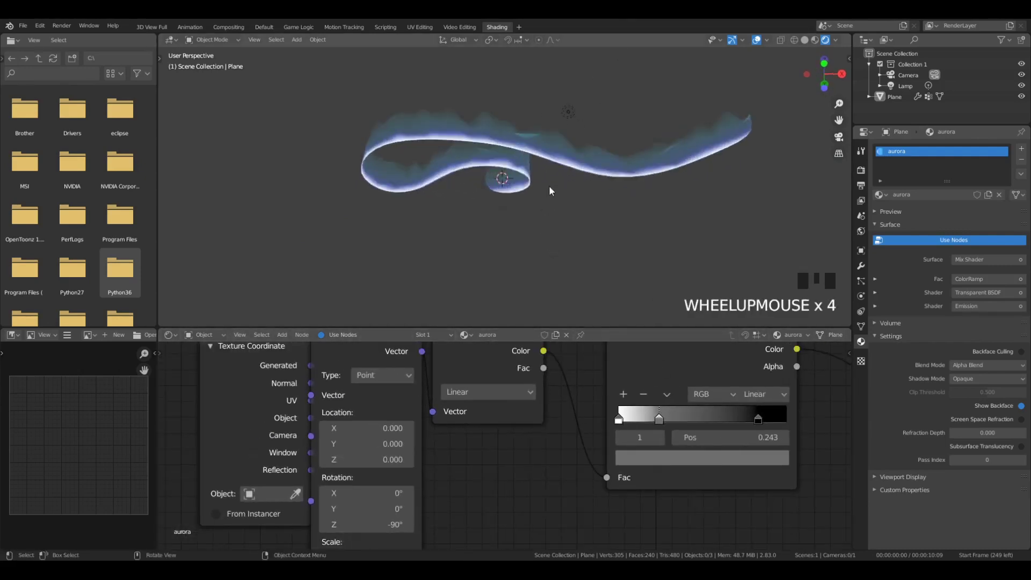
{"action": "scroll", "coordinate": [548, 185], "scroll_direction": "up", "scroll_amount": 4}
{"action": "scroll", "coordinate": [494, 124], "scroll_direction": "down", "scroll_amount": 6}
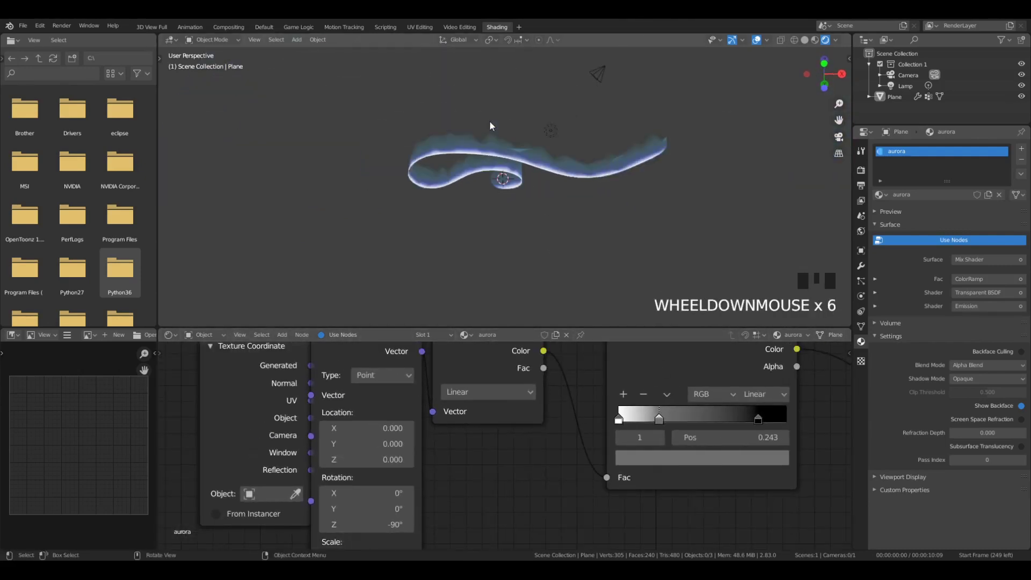
{"action": "scroll", "coordinate": [490, 126], "scroll_direction": "up", "scroll_amount": 5}
{"action": "middle_click_drag", "start_coordinate": [344, 200], "coordinate": [412, 145]}
{"action": "middle_click_drag", "start_coordinate": [369, 297], "coordinate": [413, 139]}
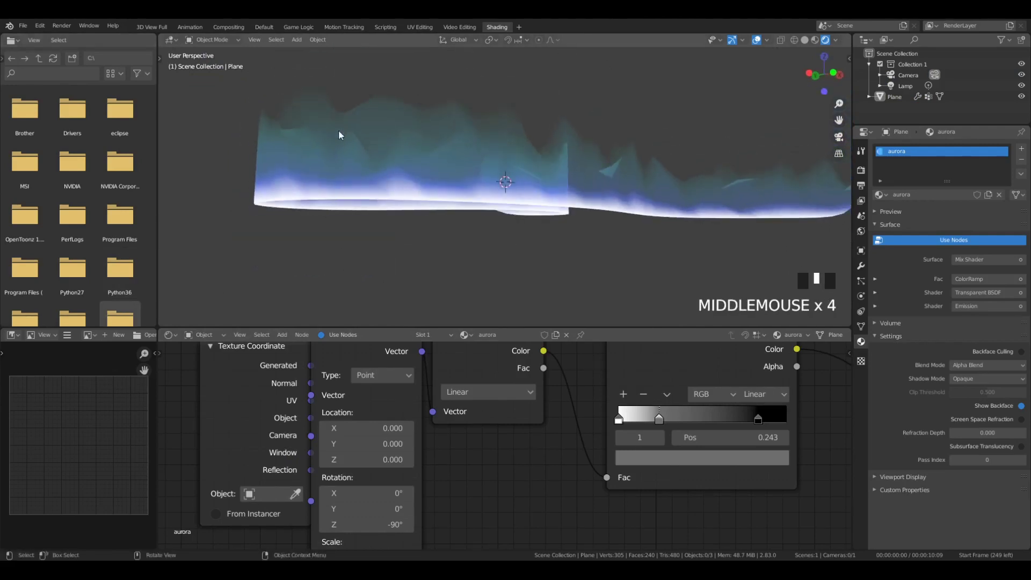
Select the aurora strip and reposition its grayscale ColorRamp node above the color gradient's node chain.
{"action": "middle_click_drag", "start_coordinate": [313, 97], "coordinate": [587, 131]}
{"action": "middle_click_drag", "start_coordinate": [652, 244], "coordinate": [582, 163]}
{"action": "left_click", "coordinate": [543, 188]}
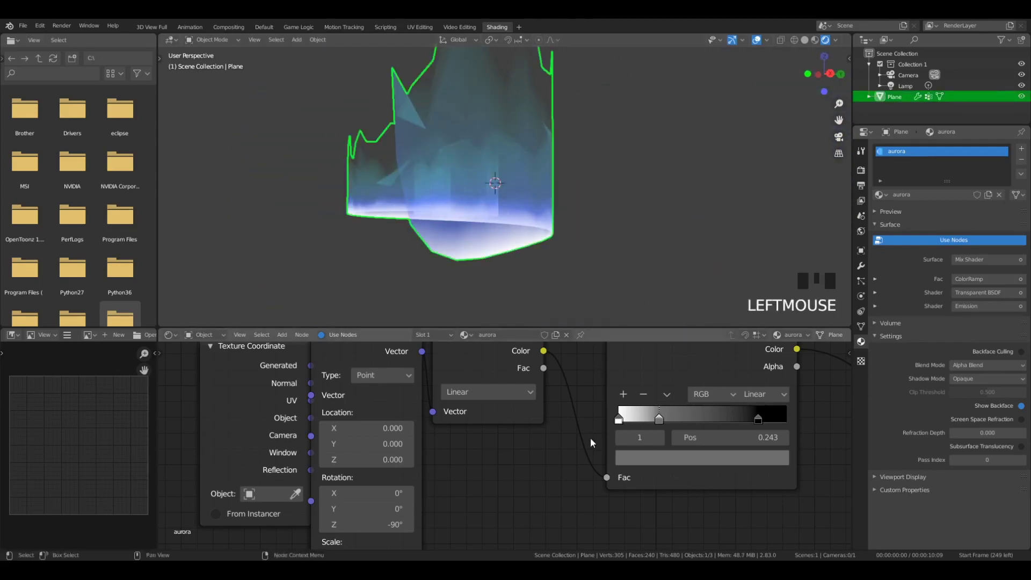
{"action": "scroll", "coordinate": [395, 426], "scroll_direction": "down", "scroll_amount": 5}
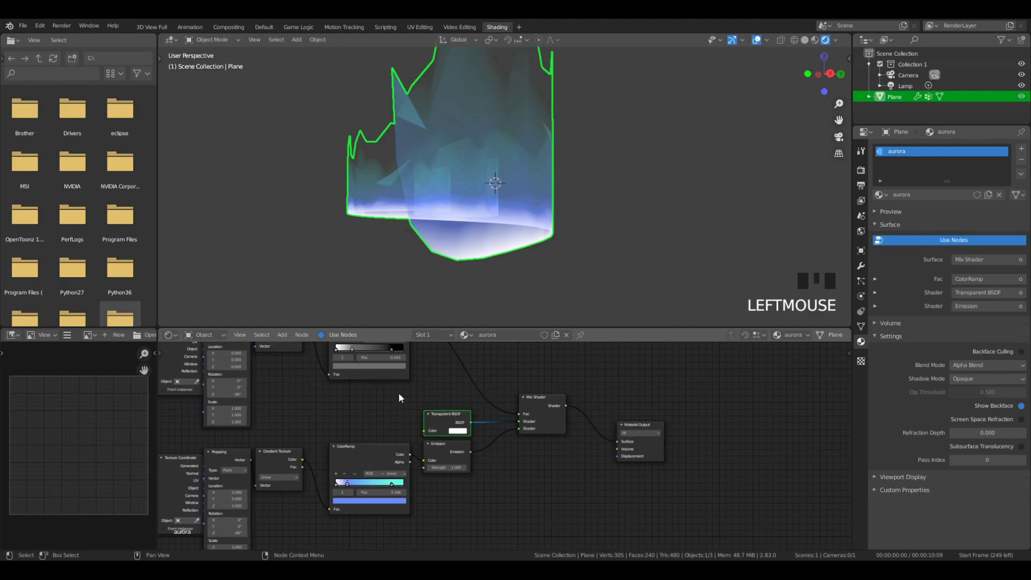
{"action": "middle_click_drag", "start_coordinate": [398, 397], "coordinate": [587, 432]}
{"action": "left_click", "coordinate": [534, 362]}
{"action": "key", "text": "g"}
{"action": "left_click", "coordinate": [529, 376]}
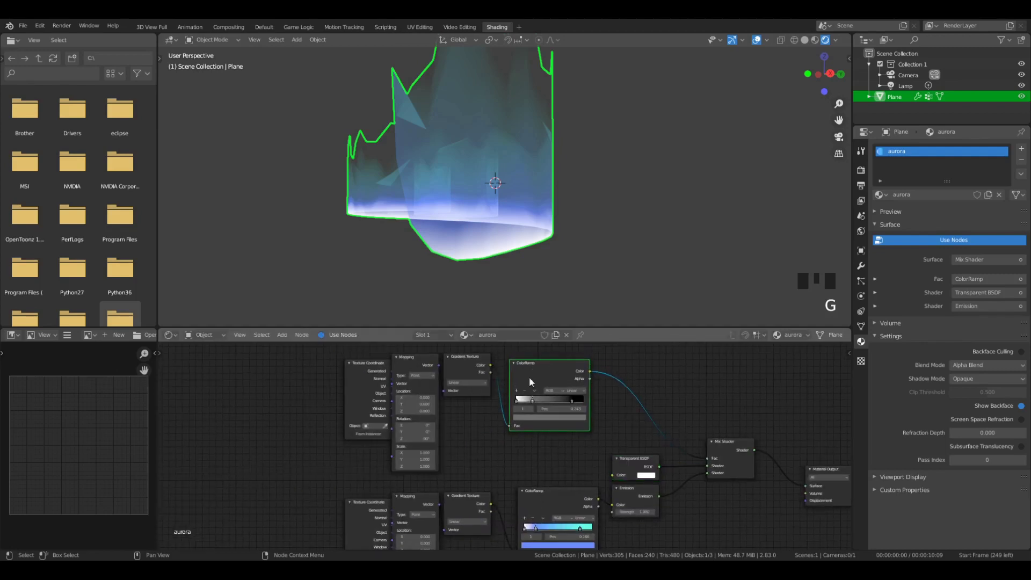
Move the whole grayscale node chain, from Texture Coordinate to ColorRamp, away from the Mix Shader to free up space.
{"action": "left_click_drag", "start_coordinate": [451, 365], "coordinate": [457, 368]}
{"action": "left_click", "coordinate": [407, 366], "text": "shift"}
{"action": "left_click_drag", "start_coordinate": [354, 374], "coordinate": [529, 396]}
{"action": "key", "text": "b"}
{"action": "key", "text": "g"}
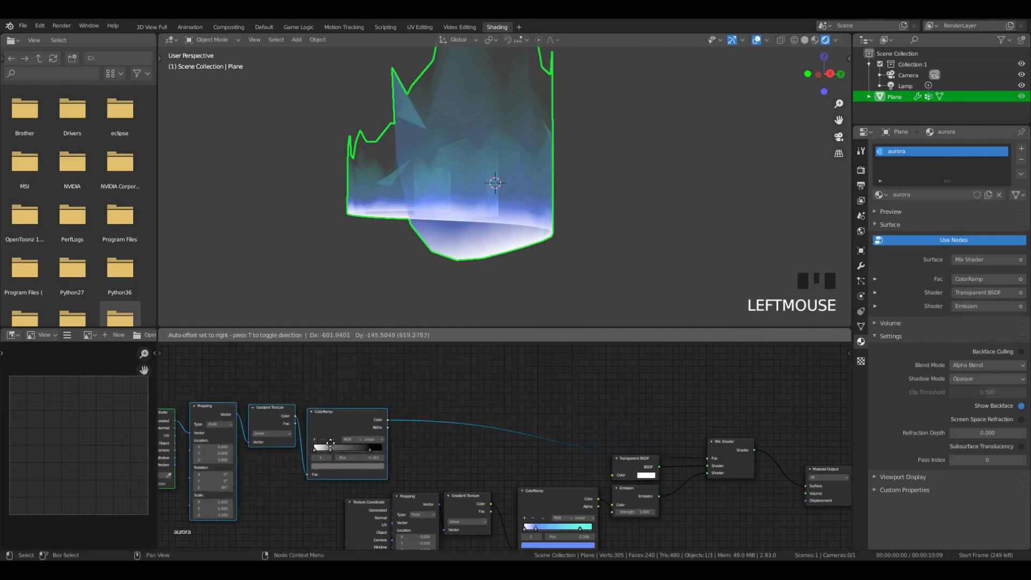
{"action": "left_click", "coordinate": [351, 437]}
{"action": "left_click", "coordinate": [466, 418]}
Add a Noise Texture node and place it above the grayscale ColorRamp.
{"action": "middle_click_drag", "start_coordinate": [466, 418], "coordinate": [541, 413]}
{"action": "key", "text": "shift+a"}
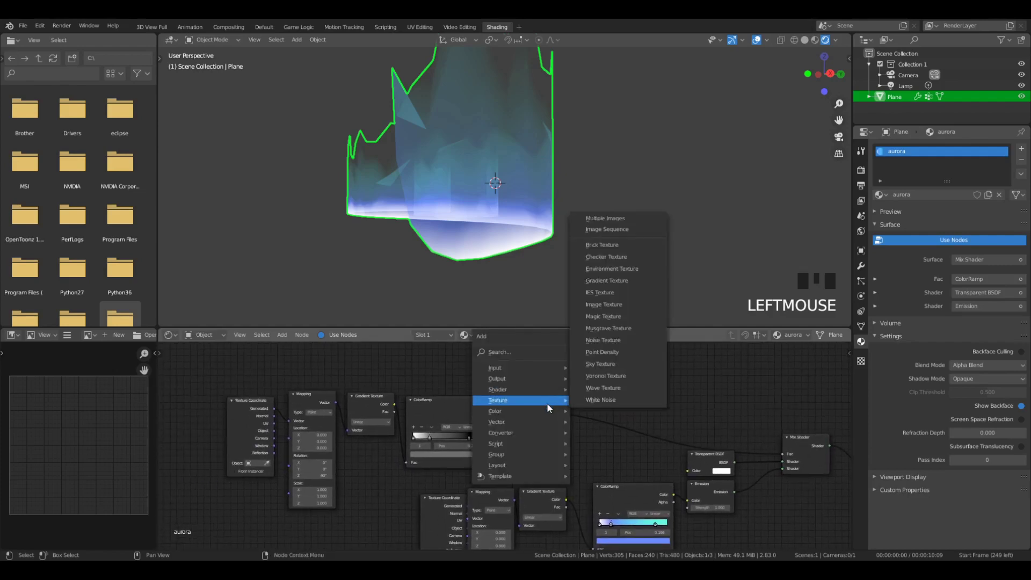
{"action": "mouse_move", "coordinate": [535, 400]}
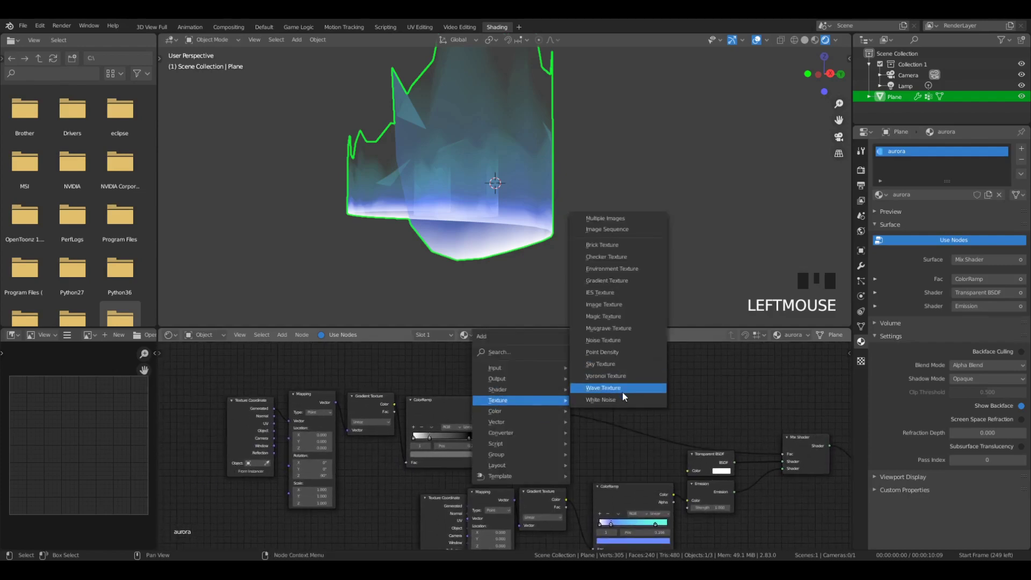
{"action": "left_click", "coordinate": [617, 352]}
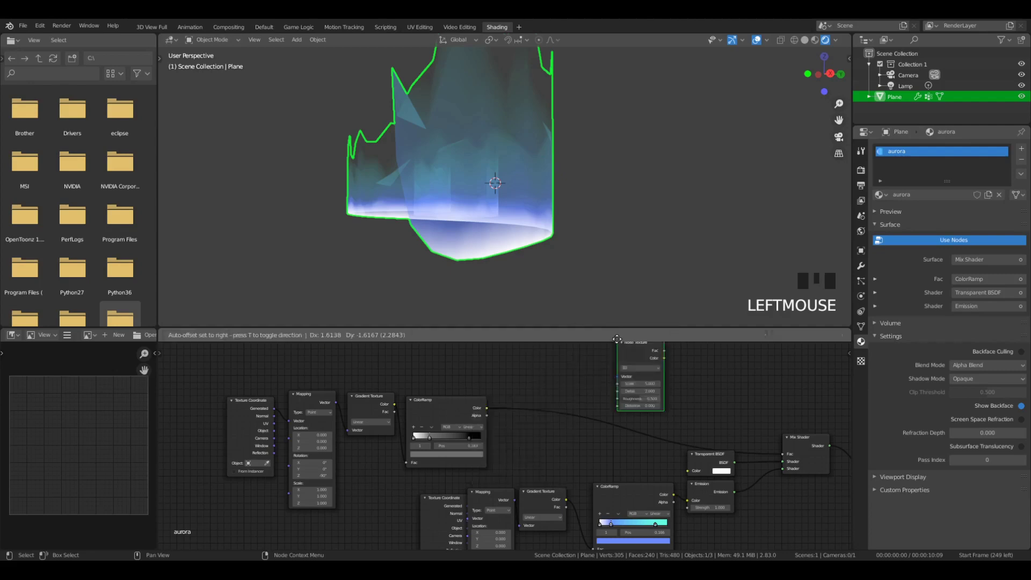
{"action": "middle_click_drag", "start_coordinate": [451, 448], "coordinate": [435, 442]}
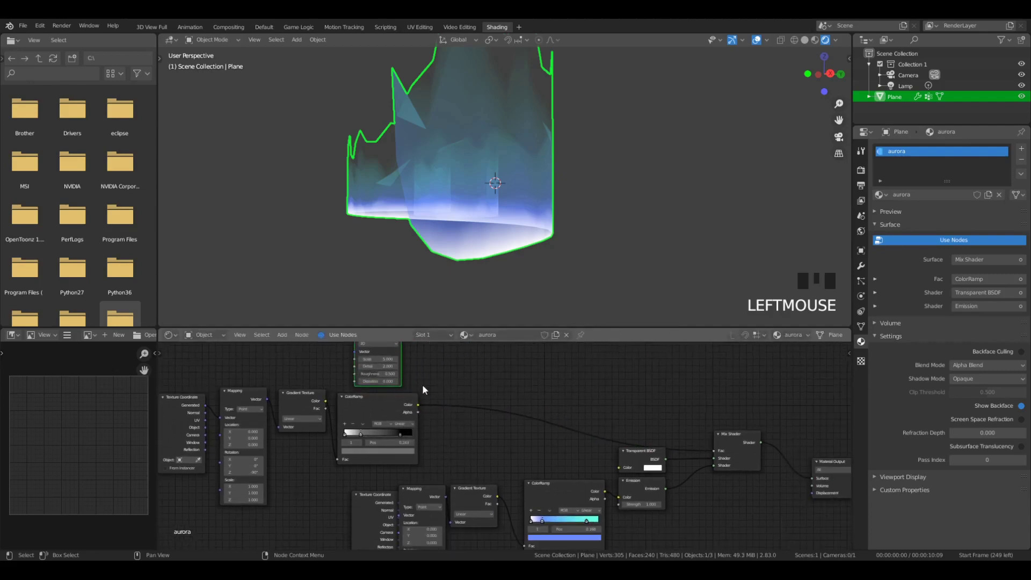
{"action": "key", "text": "g"}
{"action": "left_click", "coordinate": [420, 377]}
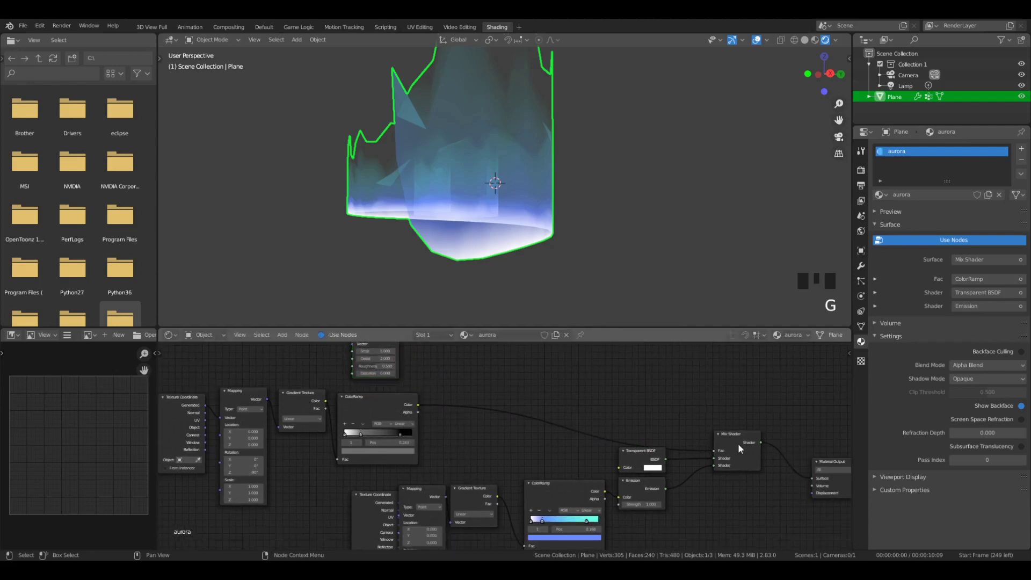
Insert a MixRGB node between the grayscale ColorRamp and the Mix Shader, and feed the Noise Texture's Color output into it.
{"action": "left_click_drag", "start_coordinate": [737, 443], "coordinate": [730, 434]}
{"action": "key", "text": "shift+a"}
{"action": "mouse_move", "coordinate": [589, 401]}
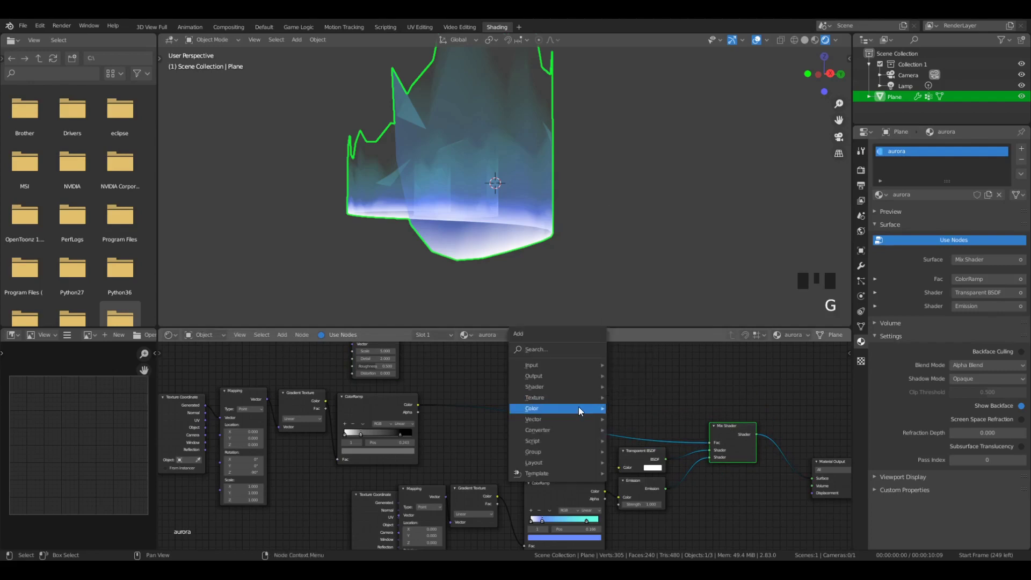
{"action": "left_click", "coordinate": [634, 467]}
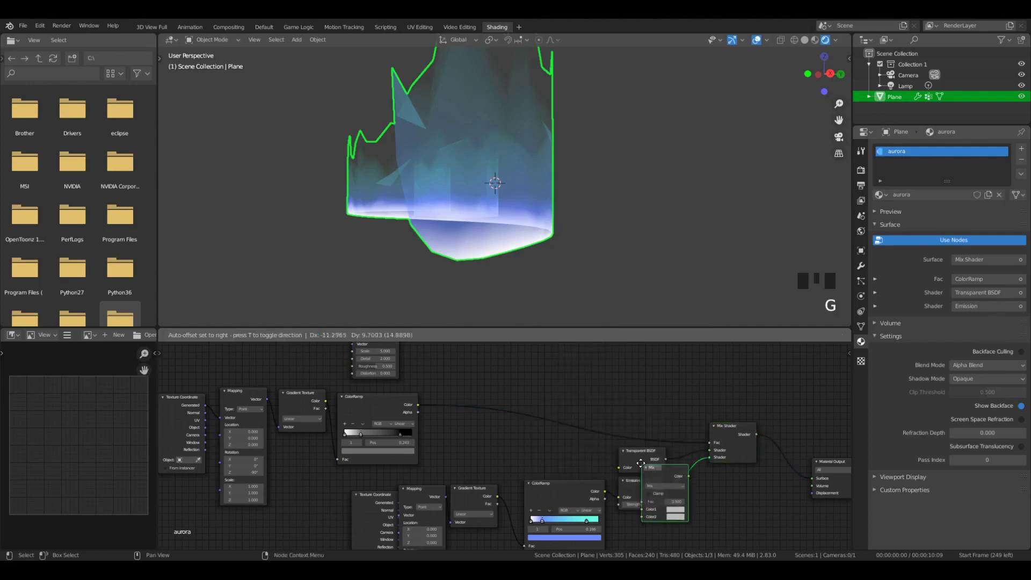
{"action": "left_click", "coordinate": [516, 400]}
{"action": "middle_click_drag", "start_coordinate": [436, 359], "coordinate": [509, 394]}
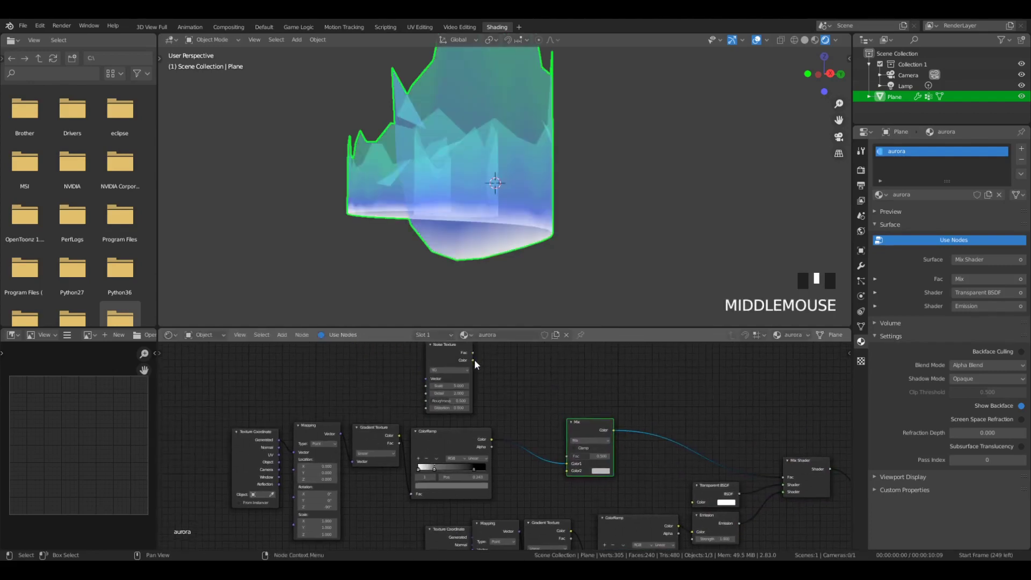
{"action": "left_click_drag", "start_coordinate": [474, 359], "coordinate": [569, 464]}
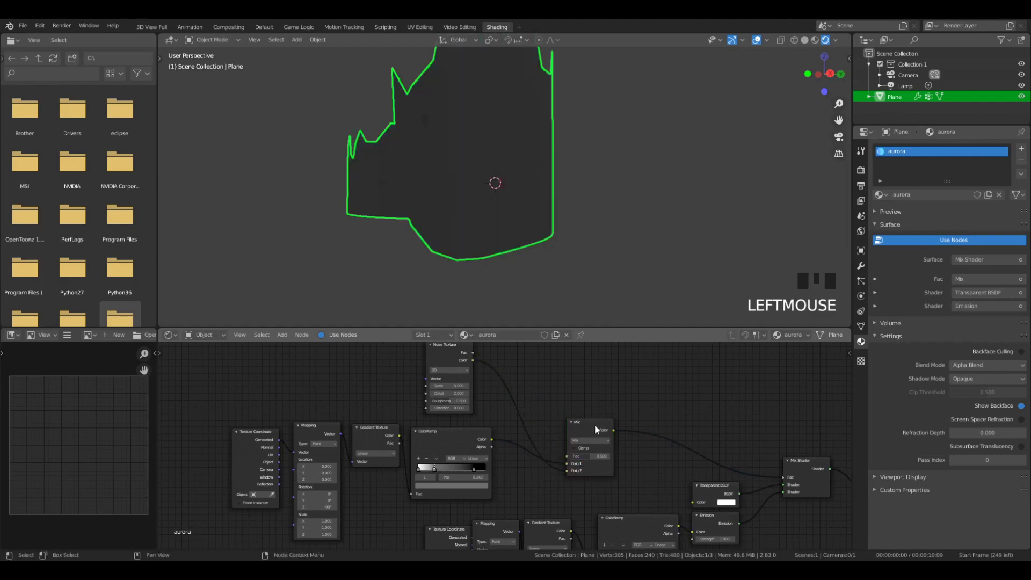
Examine how the mixed-in noise affects the aurora's transparency from several angles and distances.
{"action": "middle_click_drag", "start_coordinate": [427, 141], "coordinate": [492, 150]}
{"action": "scroll", "coordinate": [493, 177], "scroll_direction": "up", "scroll_amount": 2}
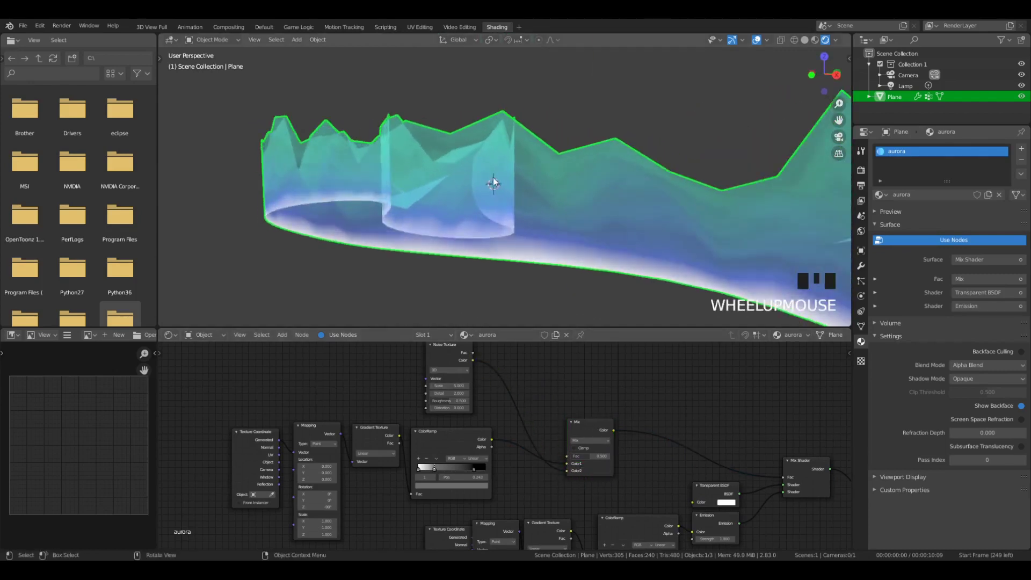
{"action": "scroll", "coordinate": [493, 177], "scroll_direction": "up", "scroll_amount": 3}
{"action": "scroll", "coordinate": [505, 198], "scroll_direction": "down", "scroll_amount": 2}
{"action": "mouse_move", "coordinate": [517, 198]}
{"action": "middle_mouse_down"}
{"action": "mouse_move", "coordinate": [614, 184]}
{"action": "mouse_move", "coordinate": [565, 180]}
{"action": "mouse_move", "coordinate": [497, 199]}
{"action": "mouse_move", "coordinate": [504, 189]}
{"action": "middle_mouse_up"}
{"action": "scroll", "coordinate": [507, 177], "scroll_direction": "up", "scroll_amount": 3}
{"action": "scroll", "coordinate": [511, 166], "scroll_direction": "down", "scroll_amount": 4}
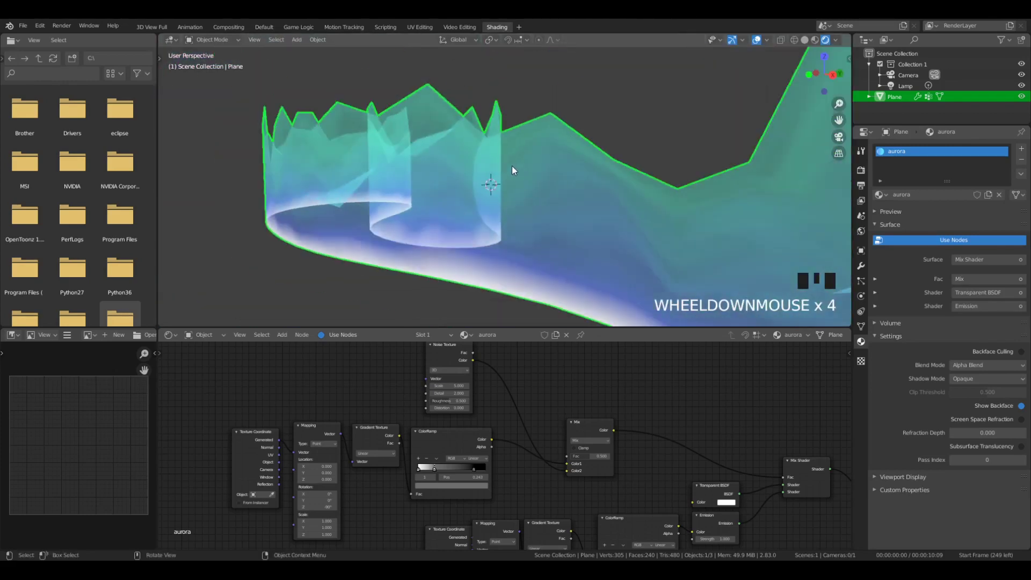
{"action": "scroll", "coordinate": [575, 181], "scroll_direction": "down", "scroll_amount": 3}
Move the grayscale chain's Mapping and Texture Coordinate nodes further away from its Gradient Texture.
{"action": "middle_click_drag", "start_coordinate": [456, 399], "coordinate": [645, 436]}
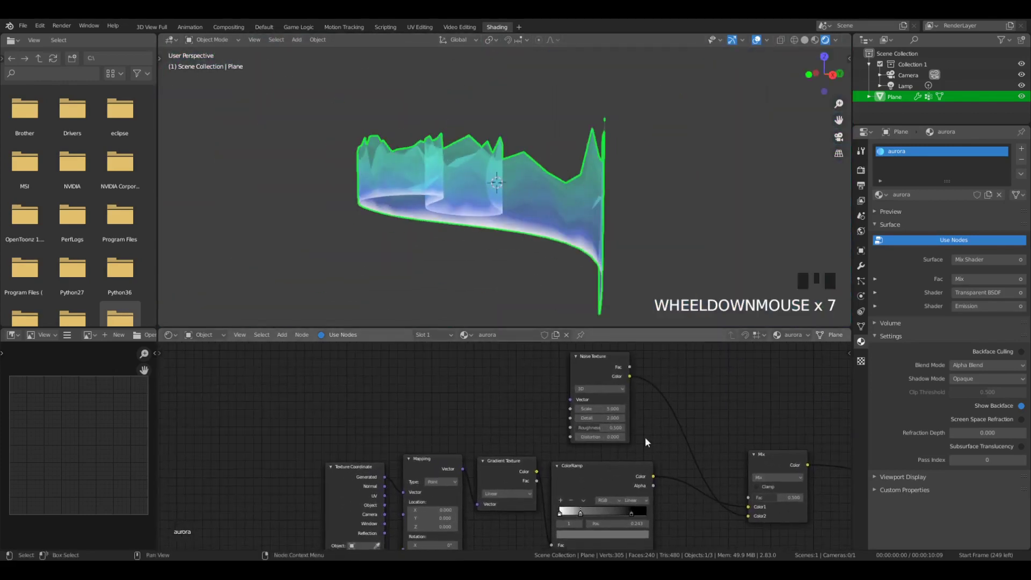
{"action": "left_click", "coordinate": [422, 467]}
{"action": "left_click", "coordinate": [377, 479], "text": "shift"}
{"action": "left_click_drag", "start_coordinate": [377, 480], "coordinate": [328, 452]}
{"action": "left_click_drag", "start_coordinate": [413, 441], "coordinate": [387, 471]}
{"action": "left_click", "coordinate": [324, 455]}
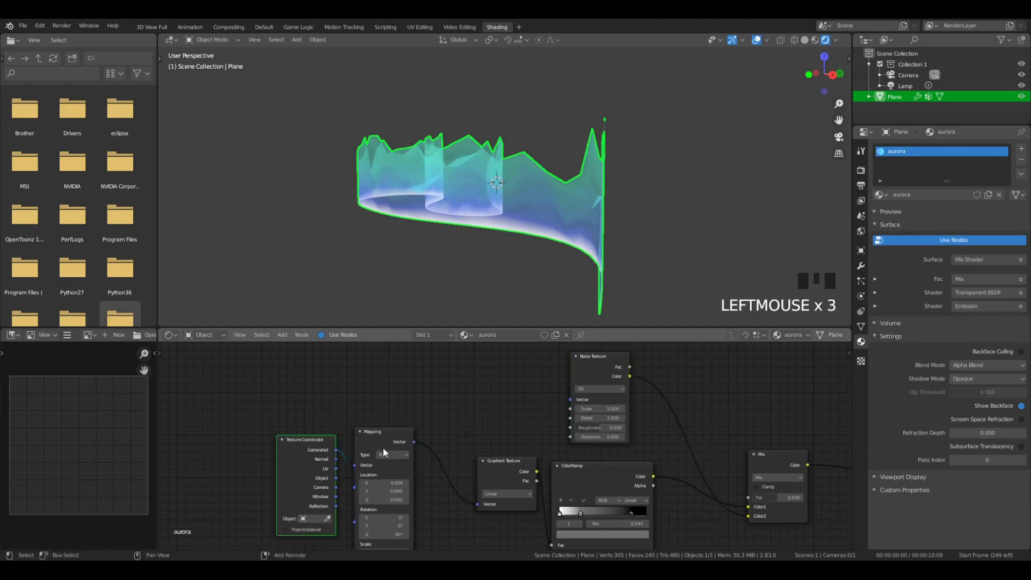
Duplicate the Texture Coordinate and Mapping nodes above the originals and connect the copied Mapping to the Noise Texture's Vector input.
{"action": "left_click", "coordinate": [382, 448], "text": "shift"}
{"action": "key", "text": "shift+d"}
{"action": "left_click", "coordinate": [377, 283]}
{"action": "middle_click_drag", "start_coordinate": [421, 446], "coordinate": [377, 516]}
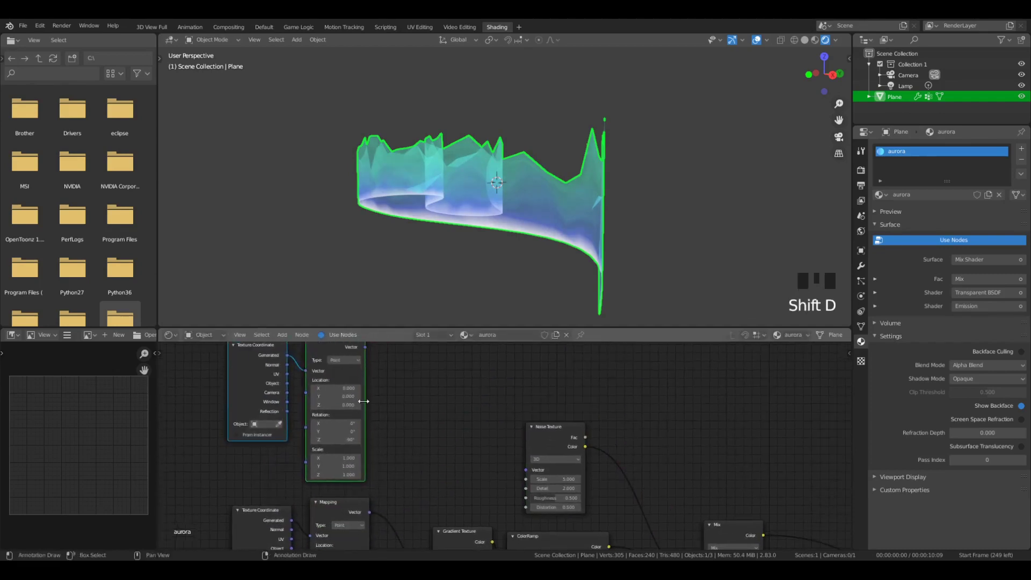
{"action": "left_click_drag", "start_coordinate": [530, 468], "coordinate": [530, 469]}
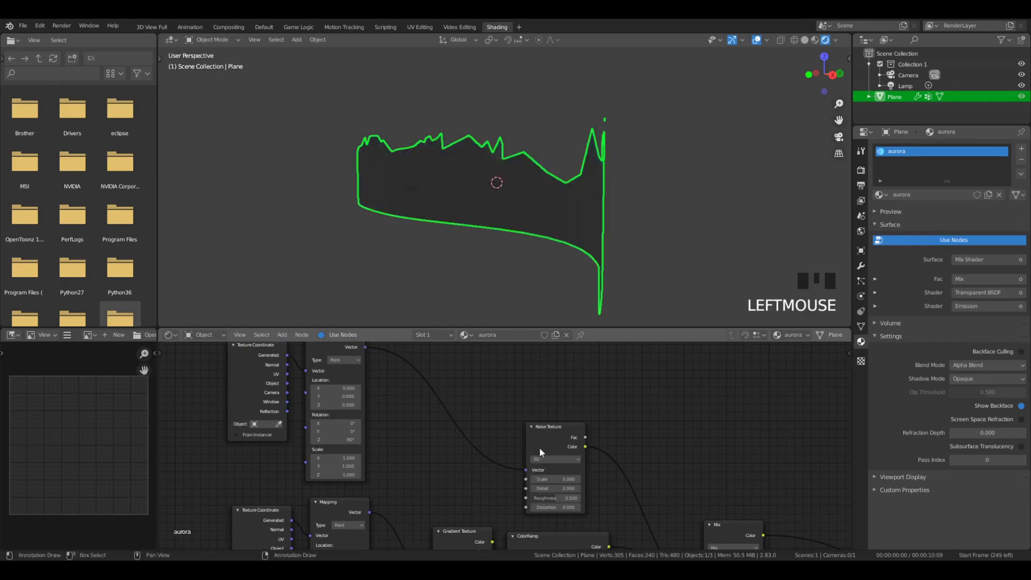
Set the Z rotation of the noise's Mapping node to 0° and check the strip.
{"action": "scroll", "coordinate": [512, 161], "scroll_direction": "up", "scroll_amount": 5}
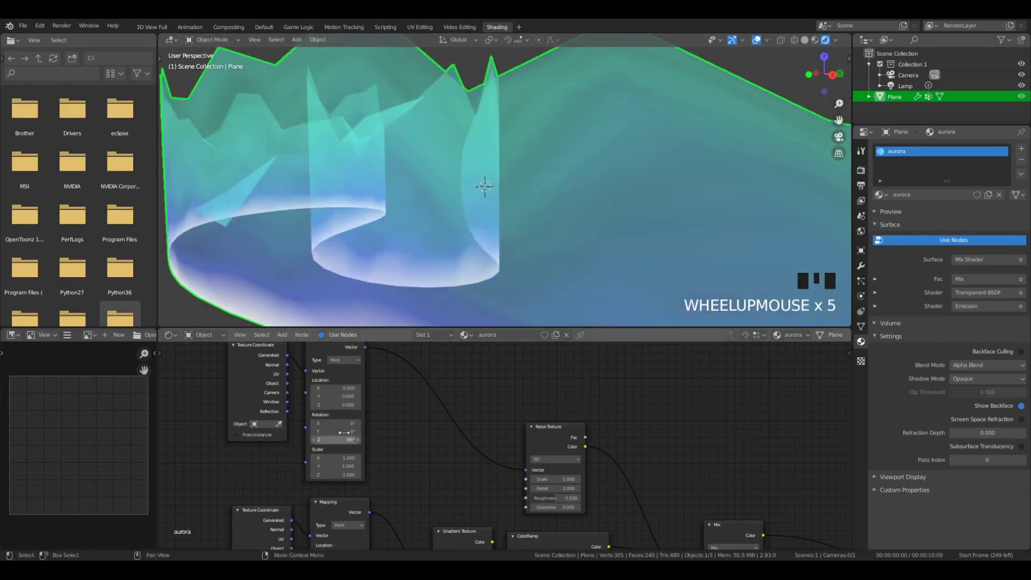
{"action": "right_click", "coordinate": [348, 404]}
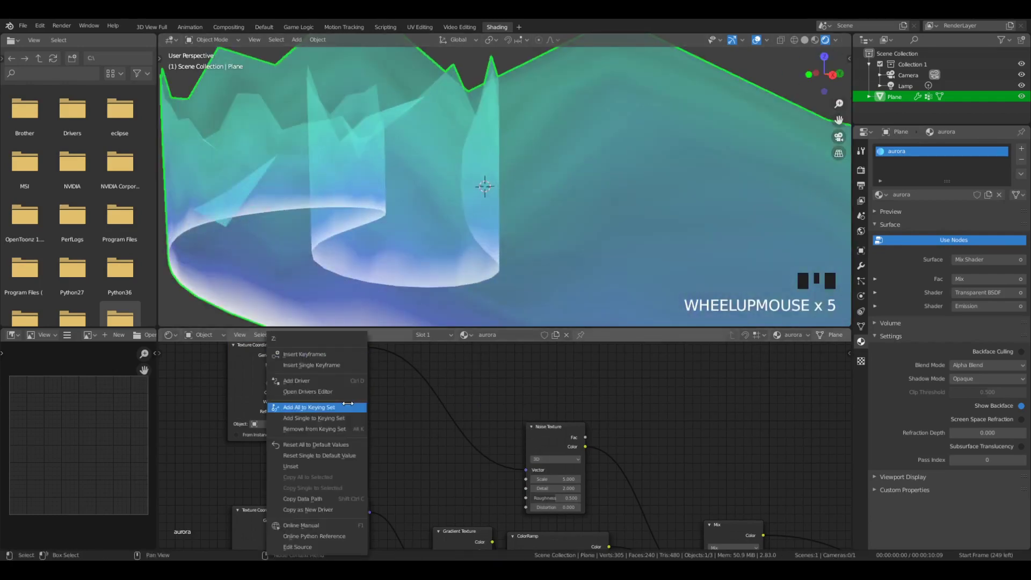
{"action": "left_click", "coordinate": [348, 445]}
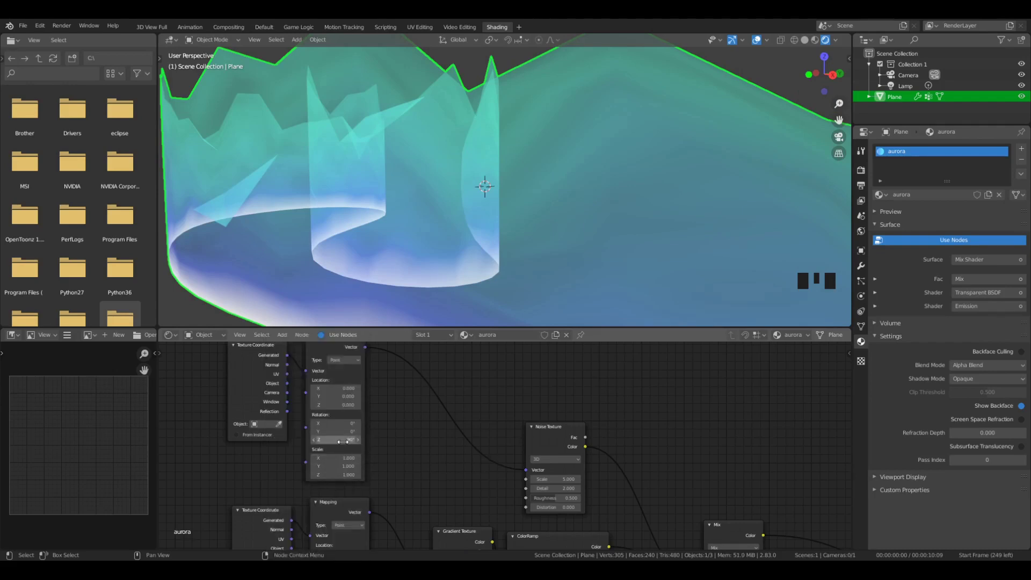
{"action": "left_click", "coordinate": [343, 440]}
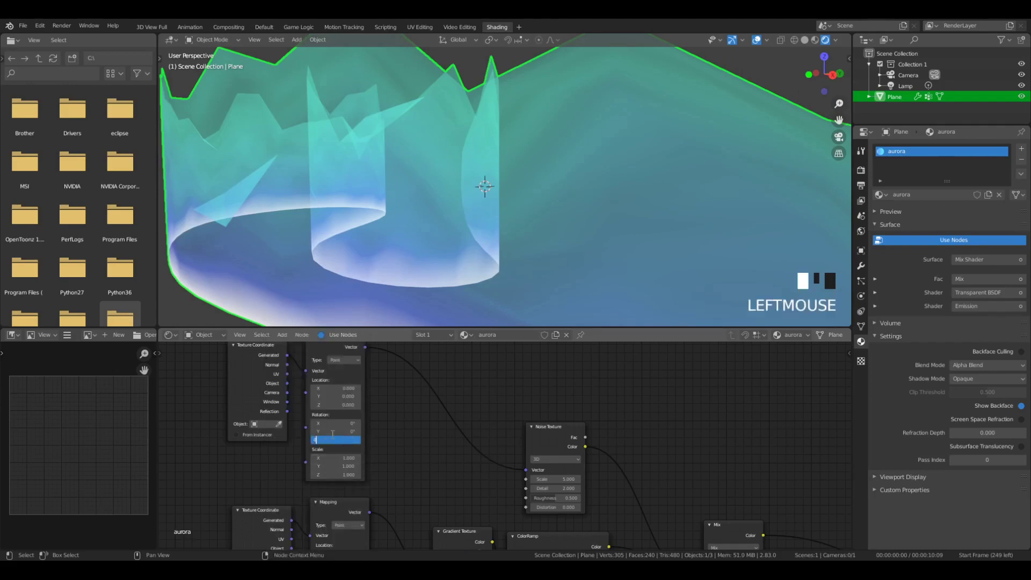
{"action": "key", "text": "Return"}
{"action": "scroll", "coordinate": [404, 282], "scroll_direction": "down", "scroll_amount": 5}
{"action": "scroll", "coordinate": [440, 269], "scroll_direction": "up", "scroll_amount": 6}
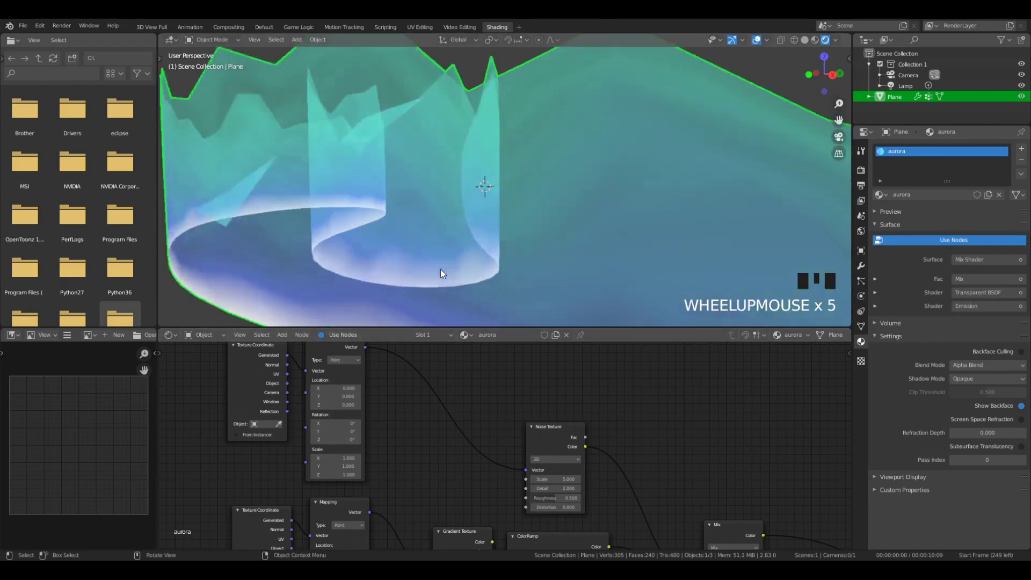
Try stretching the noise by setting its Mapping's Z scale to 4 and strongly raising the Y scale, then restore Y to 1.
{"action": "mouse_move", "coordinate": [329, 474]}
{"action": "left_mouse_down"}
{"action": "mouse_move", "coordinate": [371, 474]}
{"action": "mouse_move", "coordinate": [330, 475]}
{"action": "left_mouse_up"}
{"action": "scroll", "coordinate": [401, 225], "scroll_direction": "down", "scroll_amount": 4}
{"action": "middle_click_drag", "start_coordinate": [401, 224], "coordinate": [503, 221]}
{"action": "scroll", "coordinate": [503, 221], "scroll_direction": "down", "scroll_amount": 2}
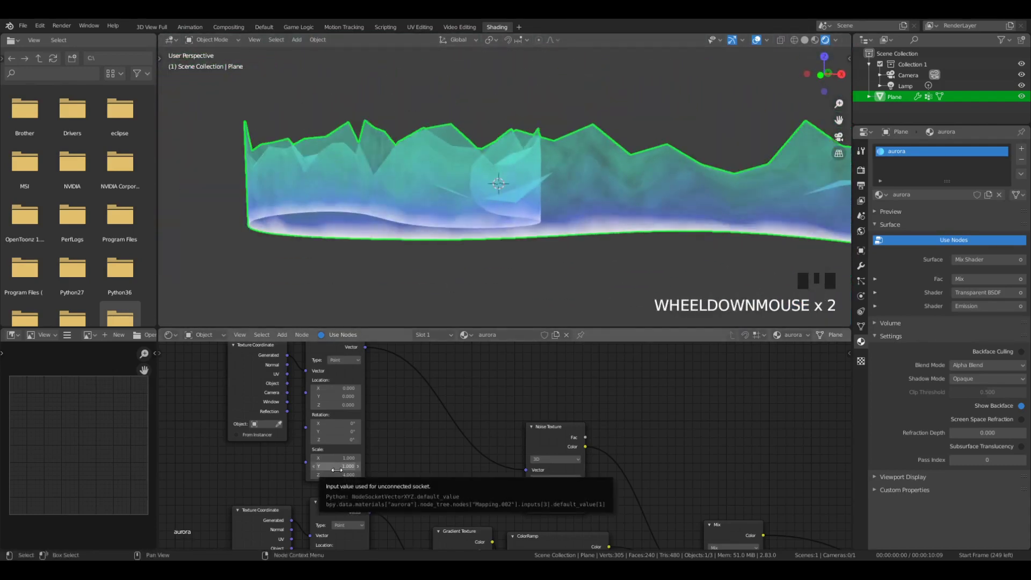
{"action": "mouse_move", "coordinate": [337, 470]}
{"action": "left_mouse_down"}
{"action": "mouse_move", "coordinate": [354, 470]}
{"action": "mouse_move", "coordinate": [323, 466]}
{"action": "left_mouse_up"}
{"action": "scroll", "coordinate": [340, 214], "scroll_direction": "up", "scroll_amount": 3}
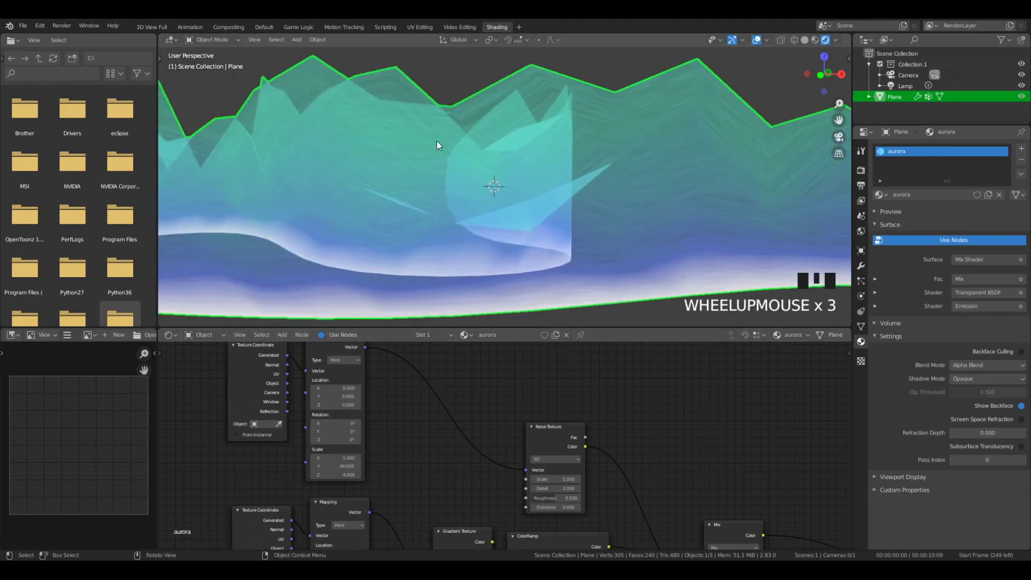
{"action": "left_click", "coordinate": [333, 463]}
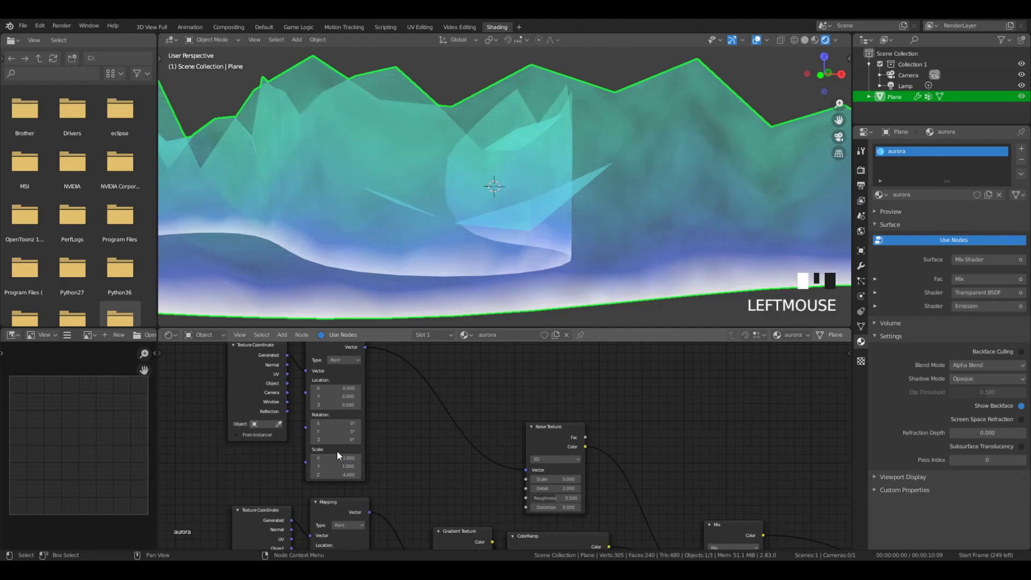
Set the noise Mapping's scale to about 369 on X and 1 on Z.
{"action": "left_click_drag", "start_coordinate": [335, 458], "coordinate": [397, 458]}
{"action": "left_click_drag", "start_coordinate": [330, 478], "coordinate": [334, 478]}
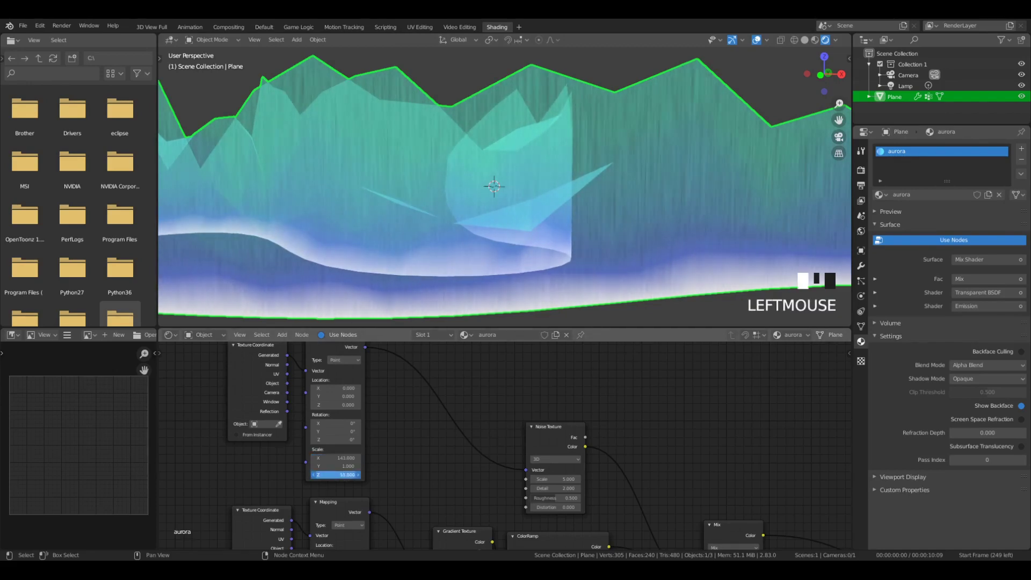
{"action": "left_click", "coordinate": [322, 470]}
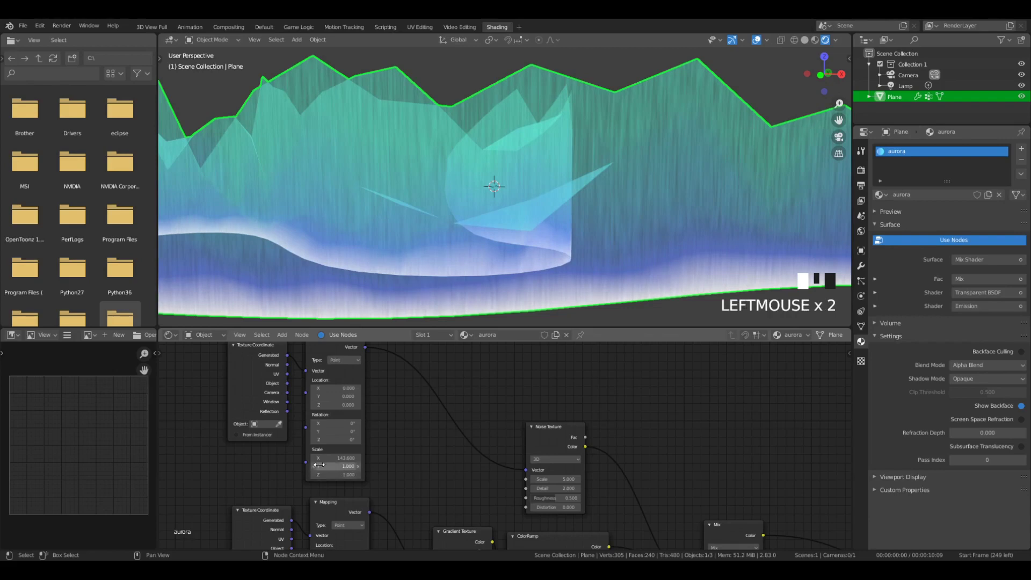
{"action": "left_click_drag", "start_coordinate": [334, 457], "coordinate": [346, 457]}
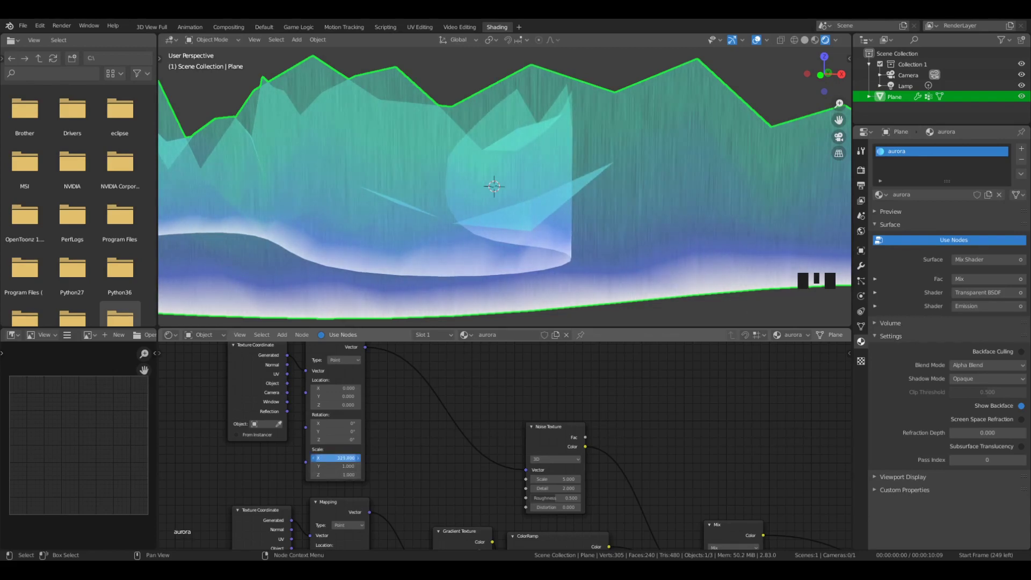
{"action": "left_click_drag", "start_coordinate": [347, 457], "coordinate": [349, 457]}
Examine the fine vertical streaks across the aurora from close up, from below and from a distance.
{"action": "scroll", "coordinate": [591, 151], "scroll_direction": "up", "scroll_amount": 4}
{"action": "scroll", "coordinate": [591, 151], "scroll_direction": "down", "scroll_amount": 5}
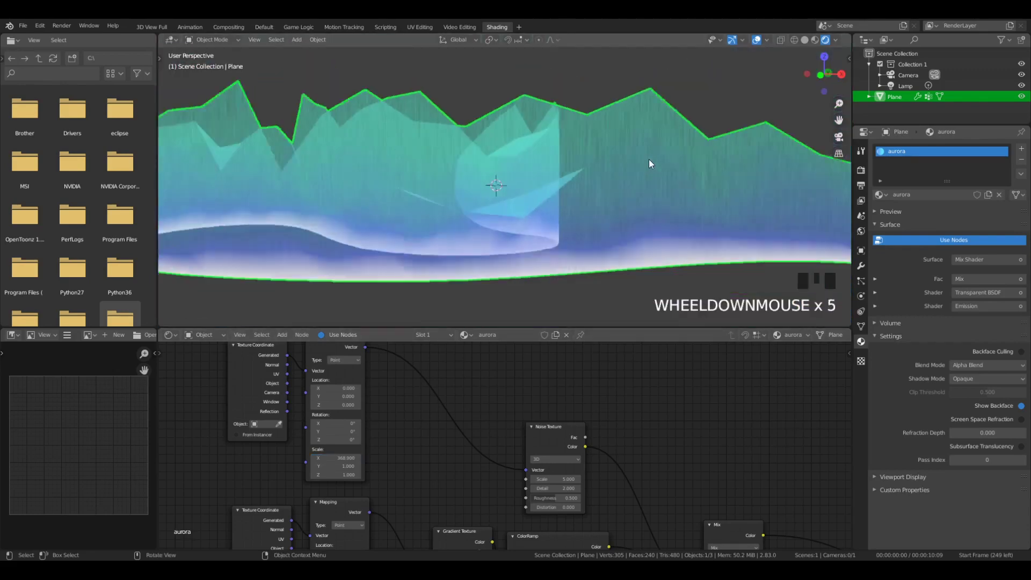
{"action": "middle_click_drag", "start_coordinate": [649, 159], "coordinate": [728, 212]}
{"action": "scroll", "coordinate": [629, 166], "scroll_direction": "up", "scroll_amount": 4}
{"action": "scroll", "coordinate": [568, 138], "scroll_direction": "down", "scroll_amount": 2}
{"action": "middle_click_drag", "start_coordinate": [569, 138], "coordinate": [616, 68]}
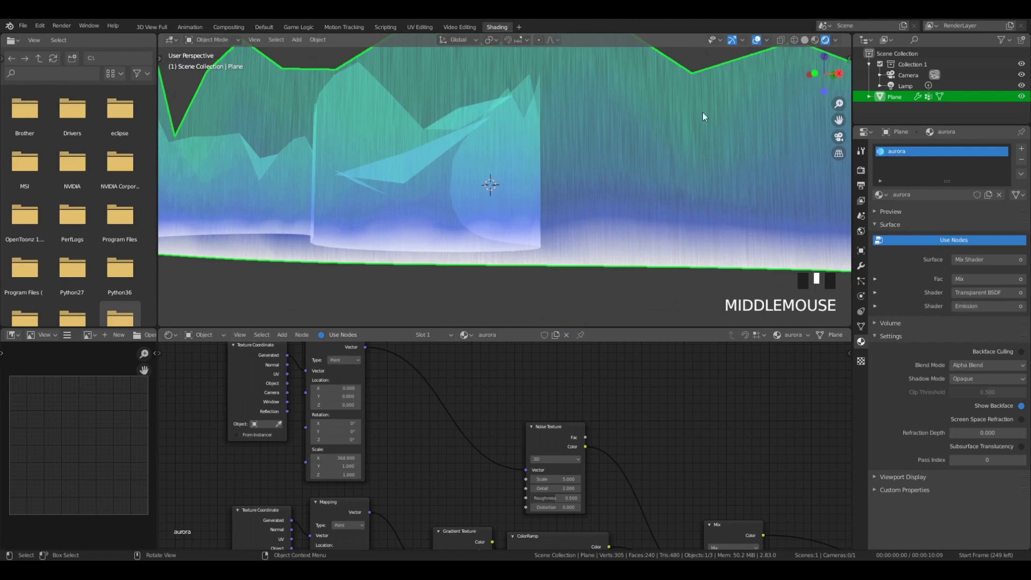
{"action": "middle_click_drag", "start_coordinate": [356, 366], "coordinate": [418, 384]}
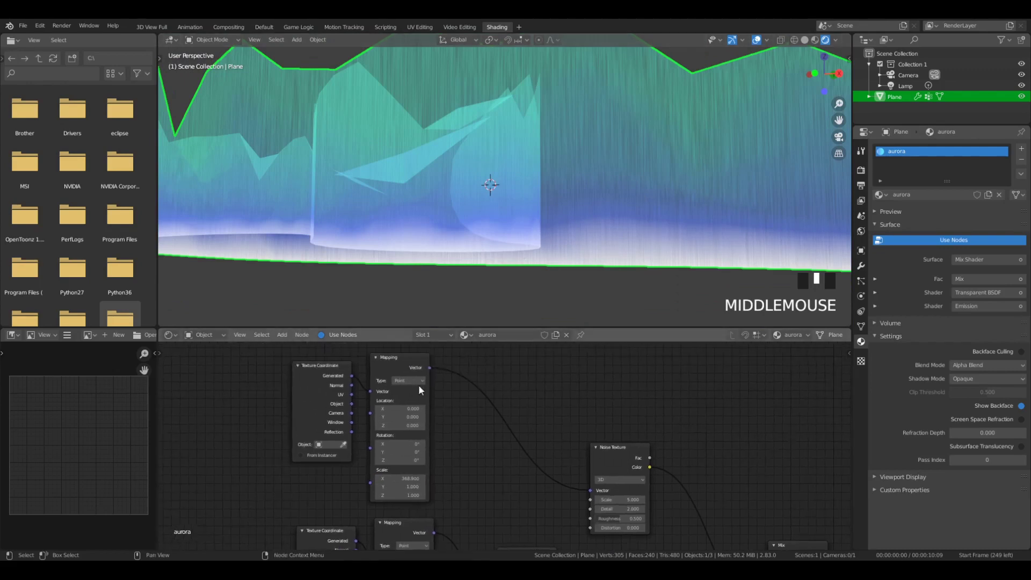
{"action": "scroll", "coordinate": [624, 265], "scroll_direction": "down", "scroll_amount": 5}
{"action": "scroll", "coordinate": [504, 208], "scroll_direction": "up", "scroll_amount": 2}
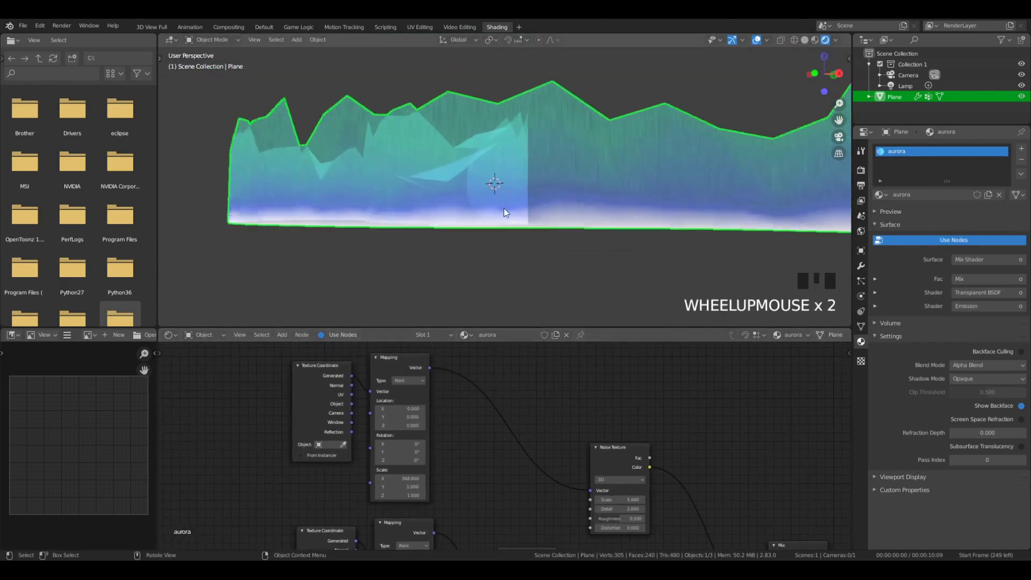
{"action": "scroll", "coordinate": [526, 166], "scroll_direction": "down", "scroll_amount": 2}
{"action": "scroll", "coordinate": [667, 115], "scroll_direction": "down", "scroll_amount": 2}
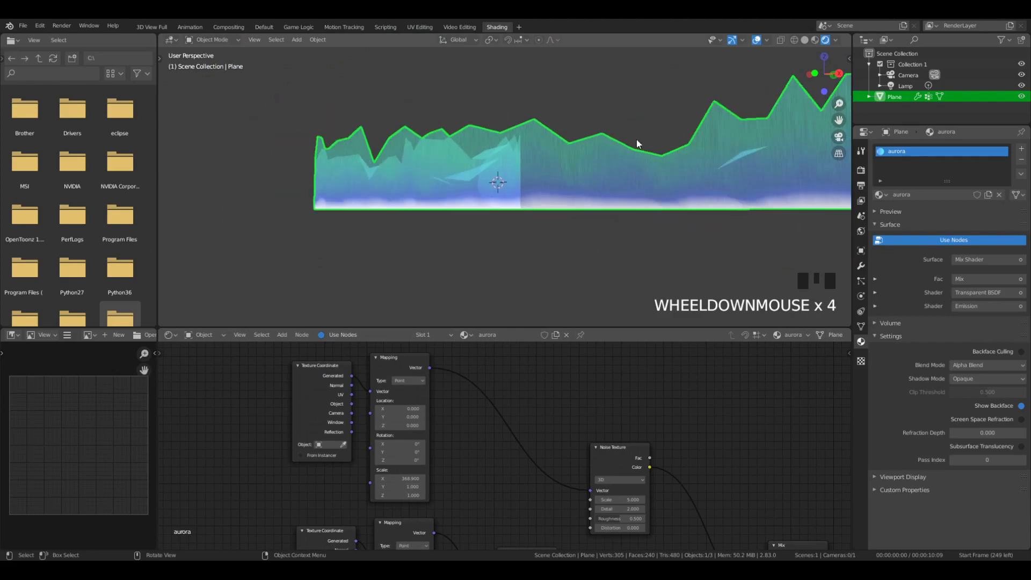
{"action": "middle_click_drag", "start_coordinate": [537, 483], "coordinate": [475, 387]}
{"action": "left_click", "coordinate": [540, 465]}
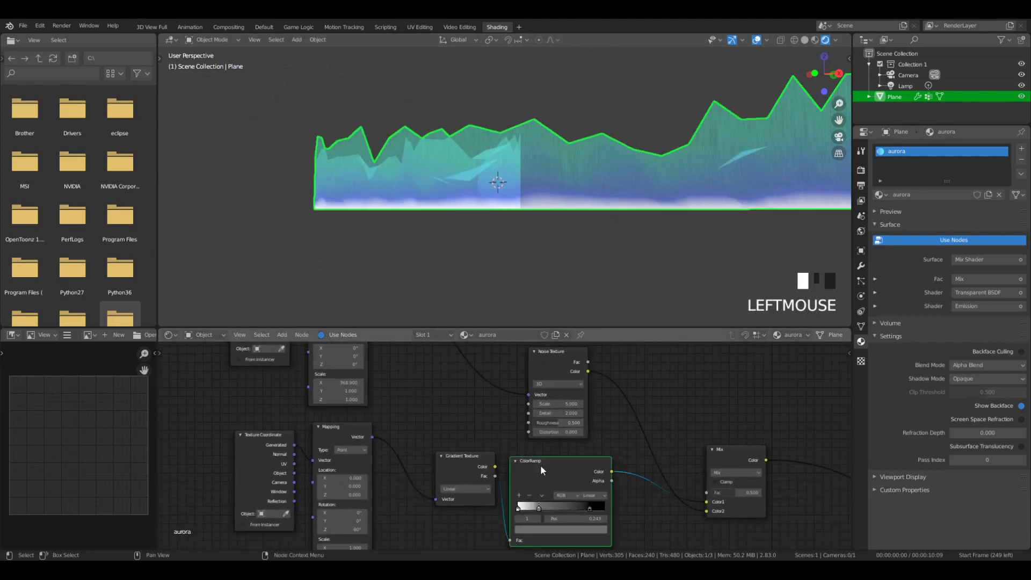
{"action": "key", "text": "shift+d"}
{"action": "left_click", "coordinate": [429, 528]}
{"action": "key", "text": "ctrl+z"}
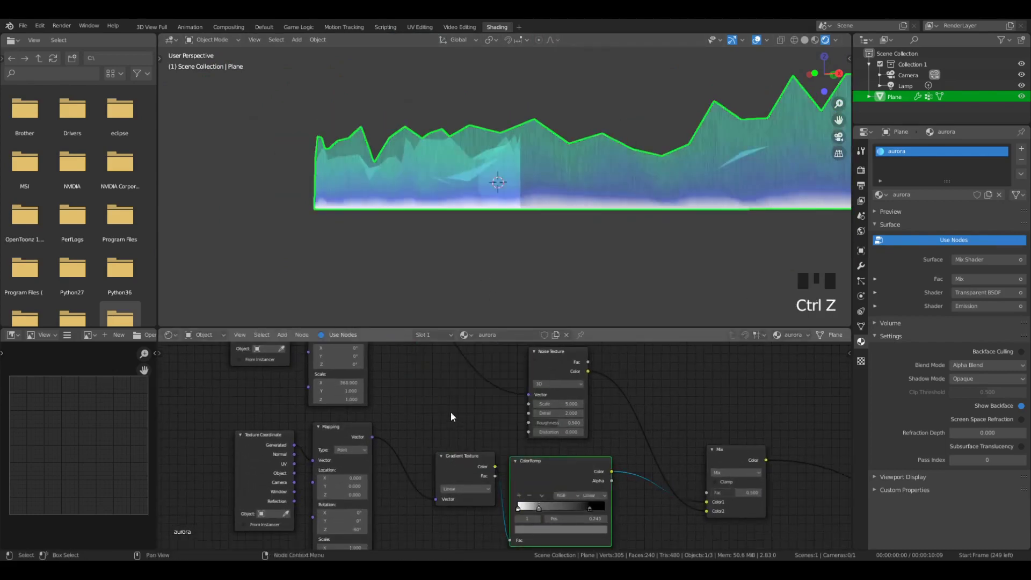
Duplicate the transparency gradient's ColorRamp and insert the copy between the Noise Texture and the Mix node.
{"action": "left_click", "coordinate": [535, 481]}
{"action": "key", "text": "shift+d"}
{"action": "left_click", "coordinate": [648, 378]}
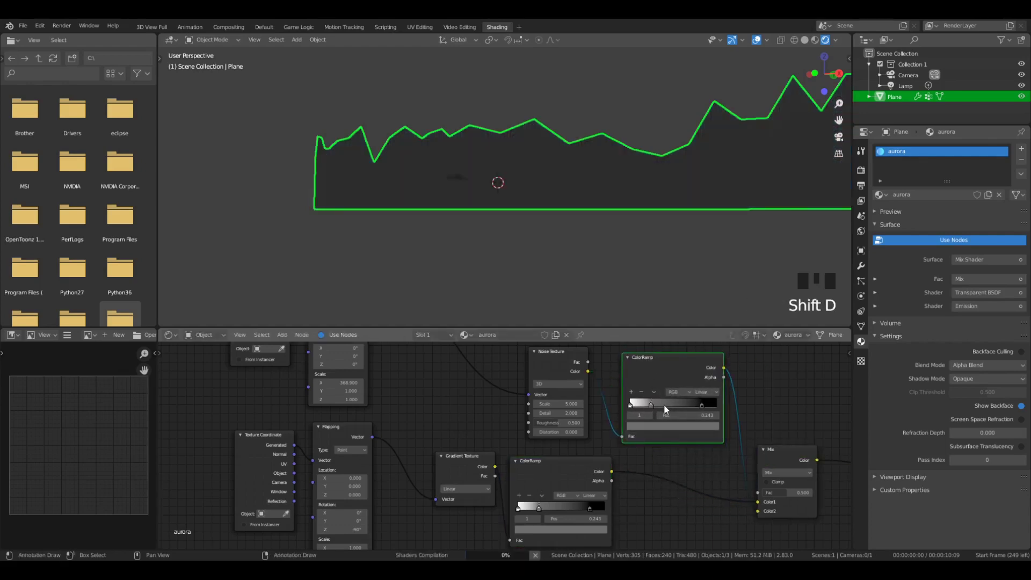
{"action": "middle_click_drag", "start_coordinate": [664, 405], "coordinate": [567, 431]}
{"action": "scroll", "coordinate": [549, 273], "scroll_direction": "up", "scroll_amount": 4}
{"action": "scroll", "coordinate": [542, 269], "scroll_direction": "down", "scroll_amount": 6}
{"action": "scroll", "coordinate": [563, 260], "scroll_direction": "up", "scroll_amount": 8}
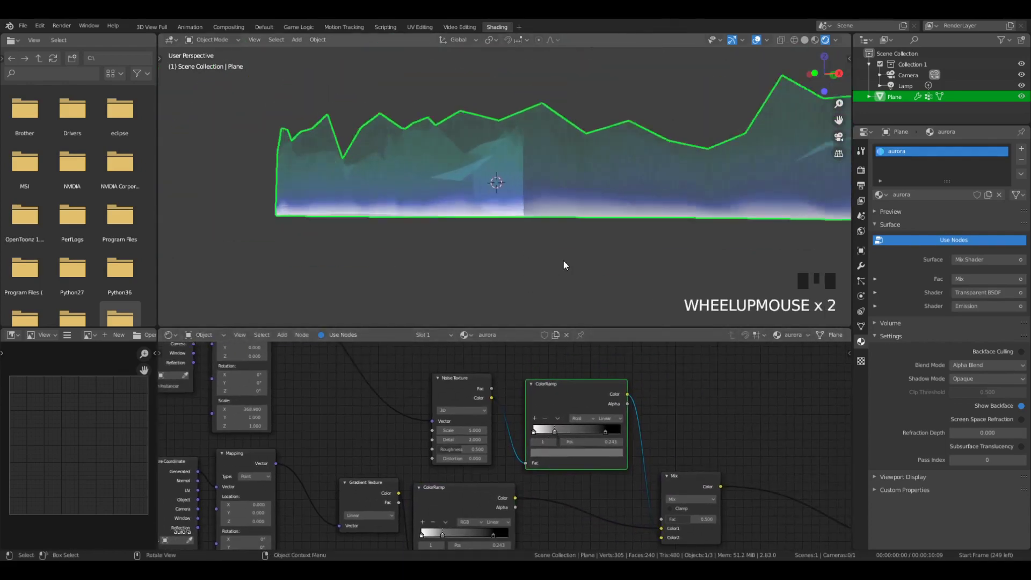
Try Ease interpolation on the noise's ColorRamp, then set it to Constant.
{"action": "left_click", "coordinate": [608, 418]}
{"action": "left_click", "coordinate": [615, 430]}
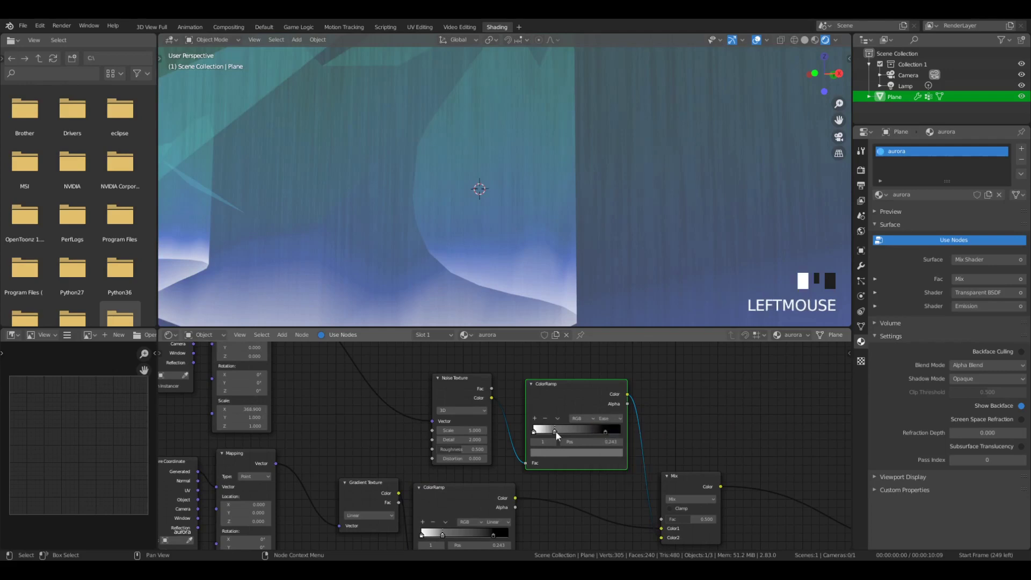
{"action": "left_click", "coordinate": [611, 420]}
{"action": "left_click", "coordinate": [616, 466]}
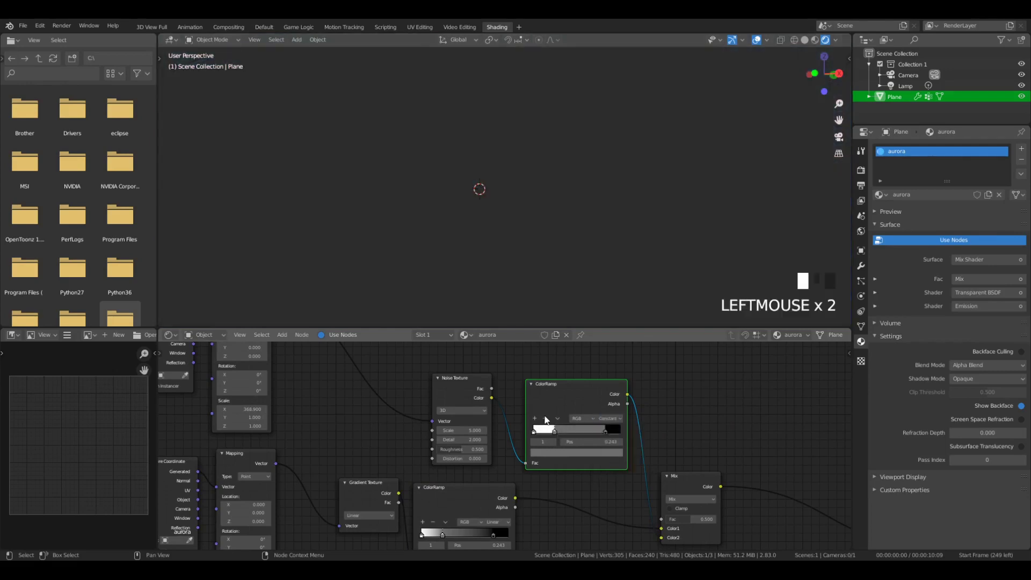
Delete the grey middle stop of the noise's ColorRamp and move the black stop to about 0.52.
{"action": "left_click", "coordinate": [553, 430]}
{"action": "left_click", "coordinate": [546, 420]}
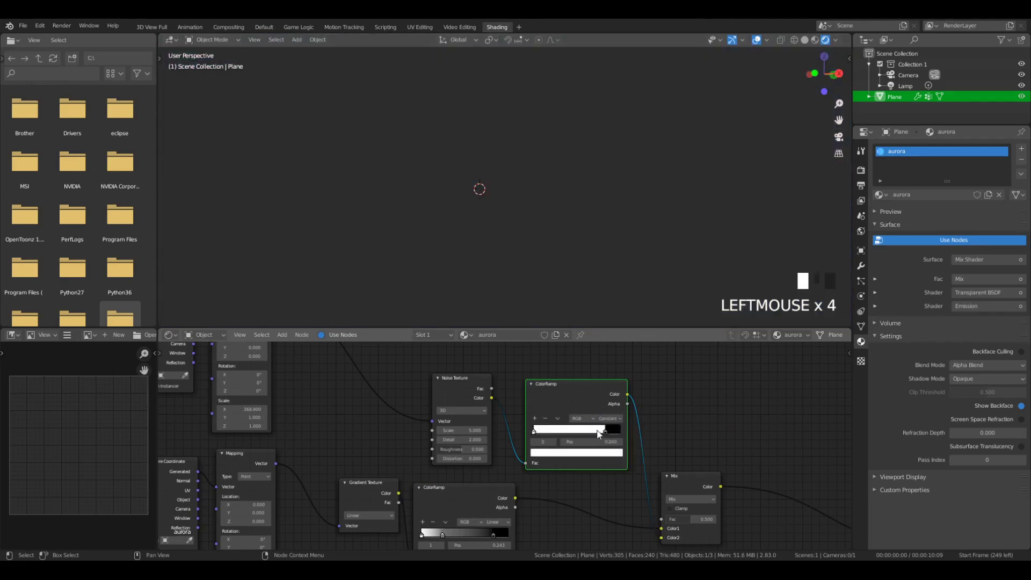
{"action": "scroll", "coordinate": [514, 262], "scroll_direction": "down", "scroll_amount": 5}
{"action": "scroll", "coordinate": [509, 242], "scroll_direction": "up", "scroll_amount": 2}
{"action": "scroll", "coordinate": [509, 243], "scroll_direction": "down", "scroll_amount": 3}
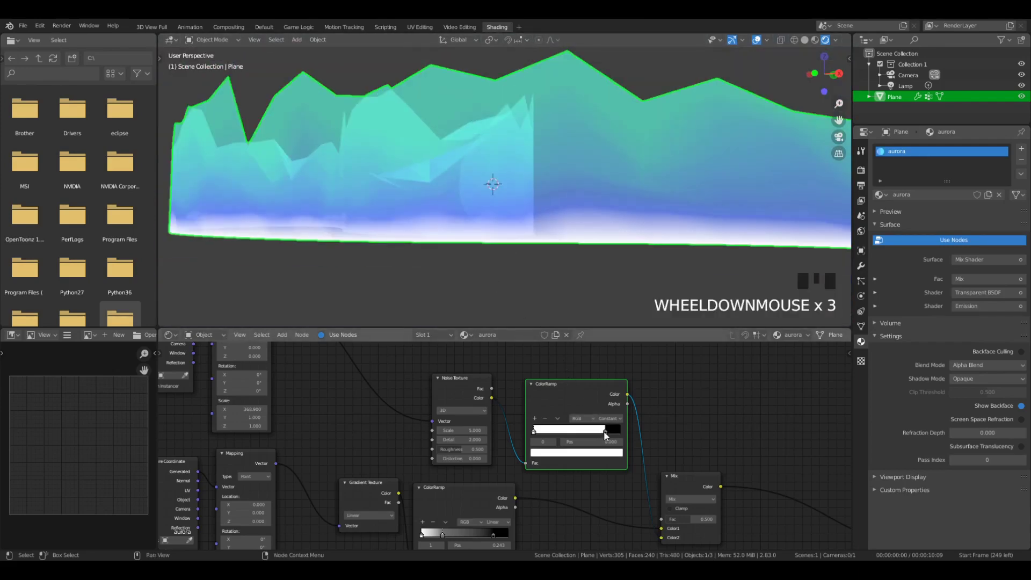
{"action": "left_click_drag", "start_coordinate": [604, 431], "coordinate": [579, 432]}
{"action": "scroll", "coordinate": [624, 147], "scroll_direction": "up", "scroll_amount": 5}
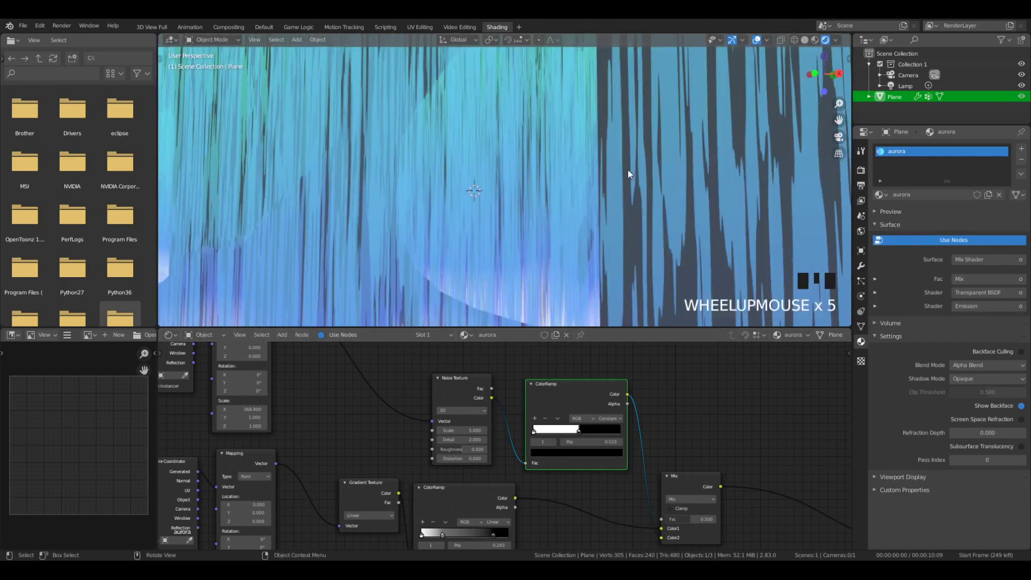
Try Ease interpolation on the noise's ColorRamp, compare the streaks near and far, and restore Constant.
{"action": "left_click", "coordinate": [620, 418]}
{"action": "left_click", "coordinate": [615, 427]}
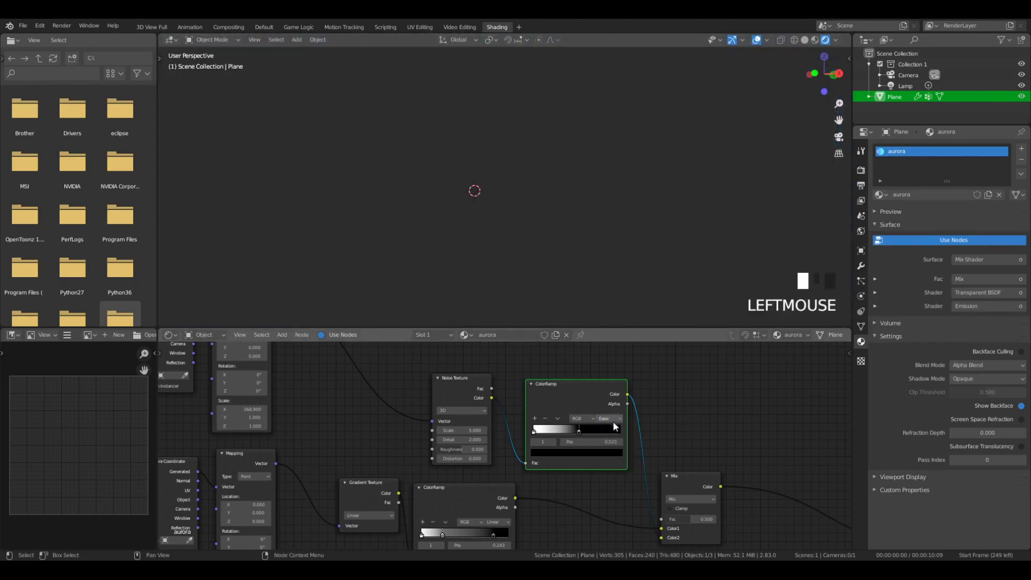
{"action": "scroll", "coordinate": [597, 152], "scroll_direction": "down", "scroll_amount": 2}
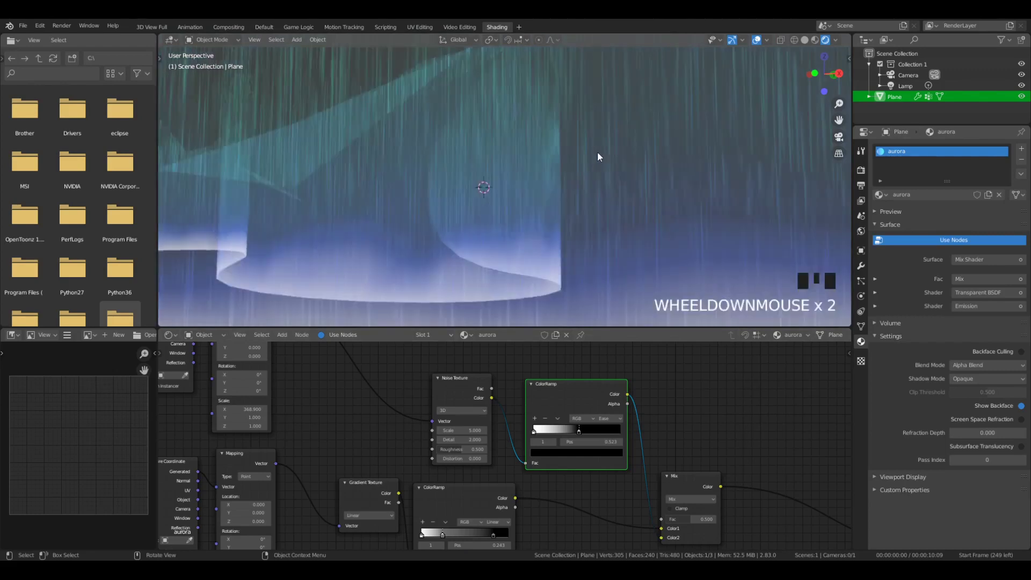
{"action": "scroll", "coordinate": [570, 117], "scroll_direction": "up", "scroll_amount": 2}
{"action": "scroll", "coordinate": [692, 192], "scroll_direction": "up", "scroll_amount": 4}
{"action": "scroll", "coordinate": [674, 186], "scroll_direction": "down", "scroll_amount": 10}
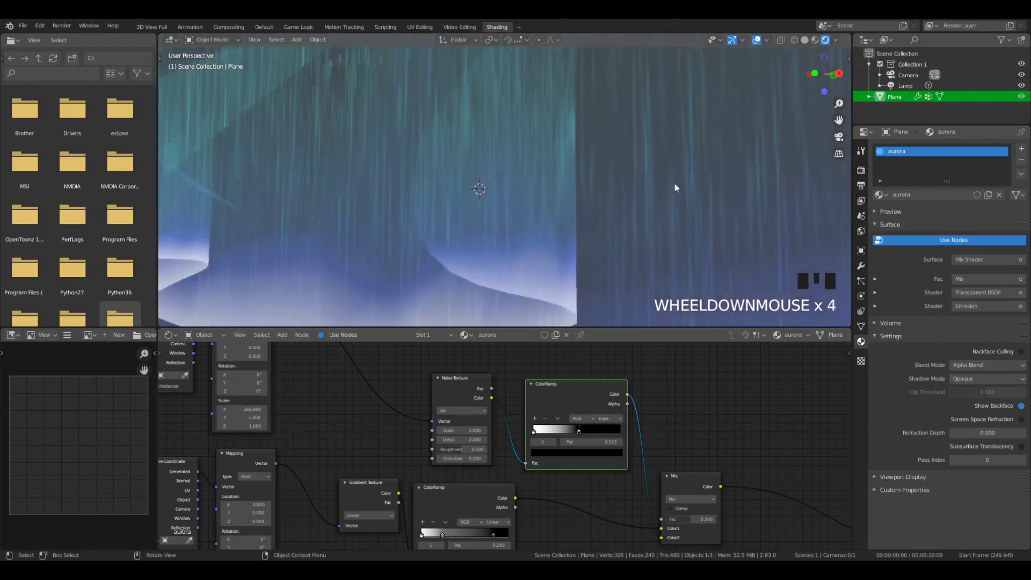
{"action": "scroll", "coordinate": [610, 191], "scroll_direction": "up", "scroll_amount": 3}
{"action": "scroll", "coordinate": [593, 380], "scroll_direction": "up", "scroll_amount": 1}
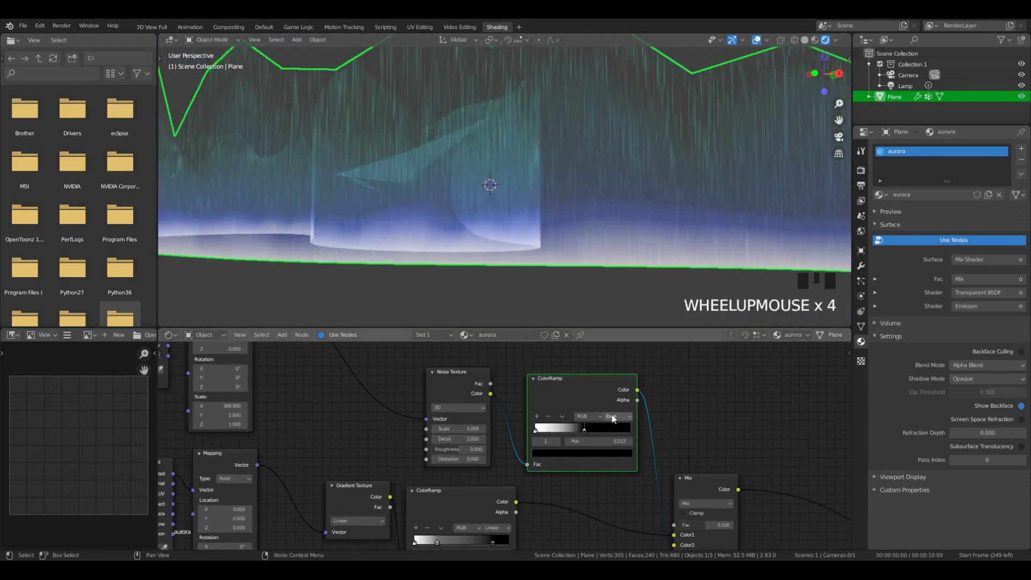
{"action": "left_click", "coordinate": [630, 465]}
{"action": "scroll", "coordinate": [519, 211], "scroll_direction": "down", "scroll_amount": 1}
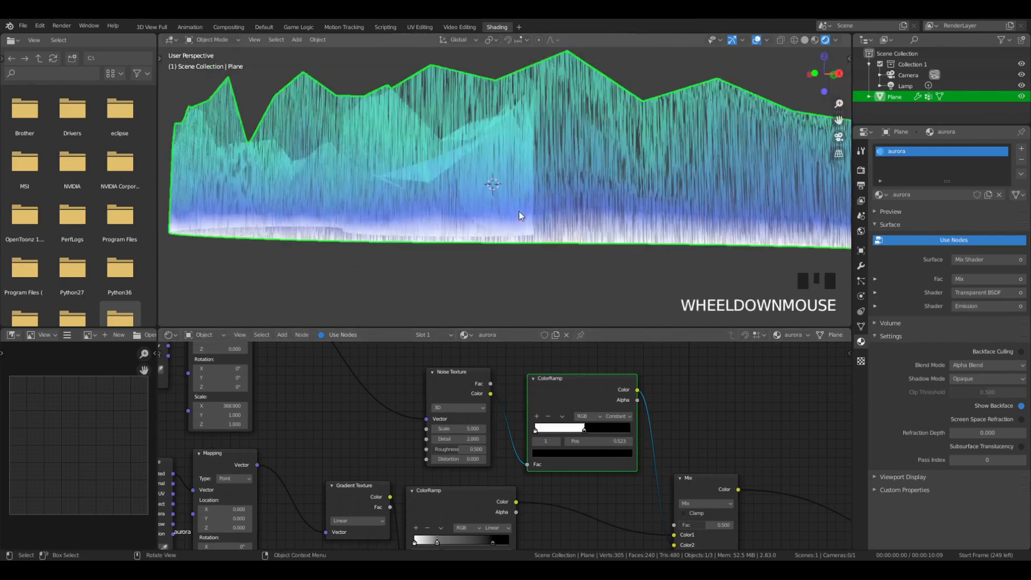
{"action": "scroll", "coordinate": [541, 245], "scroll_direction": "up", "scroll_amount": 2}
{"action": "scroll", "coordinate": [559, 283], "scroll_direction": "up", "scroll_amount": 3}
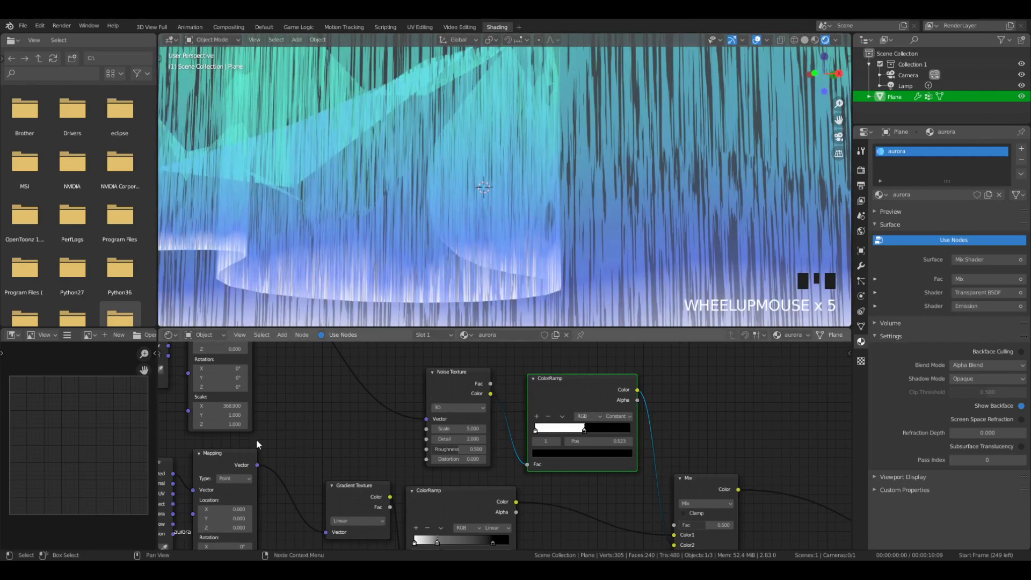
Set the noise Mapping's X scale to 1 and check the pattern on the strip.
{"action": "left_click_drag", "start_coordinate": [221, 407], "coordinate": [223, 407]}
{"action": "type", "text": "1"}
{"action": "key", "text": "Return"}
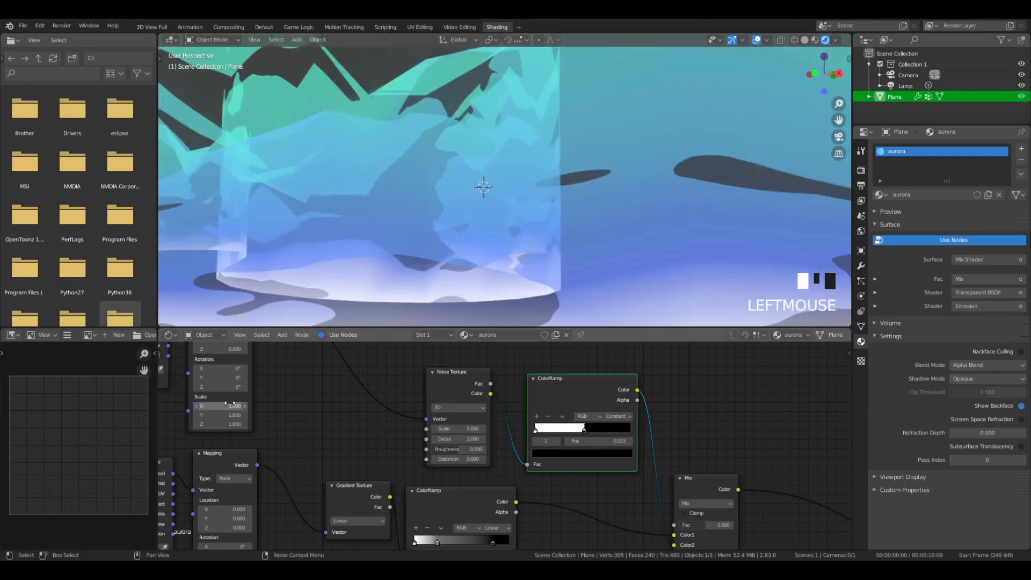
{"action": "scroll", "coordinate": [339, 231], "scroll_direction": "down", "scroll_amount": 6}
{"action": "middle_click_drag", "start_coordinate": [344, 231], "coordinate": [372, 315]}
{"action": "scroll", "coordinate": [372, 315], "scroll_direction": "down", "scroll_amount": 2}
{"action": "scroll", "coordinate": [349, 322], "scroll_direction": "up", "scroll_amount": 3}
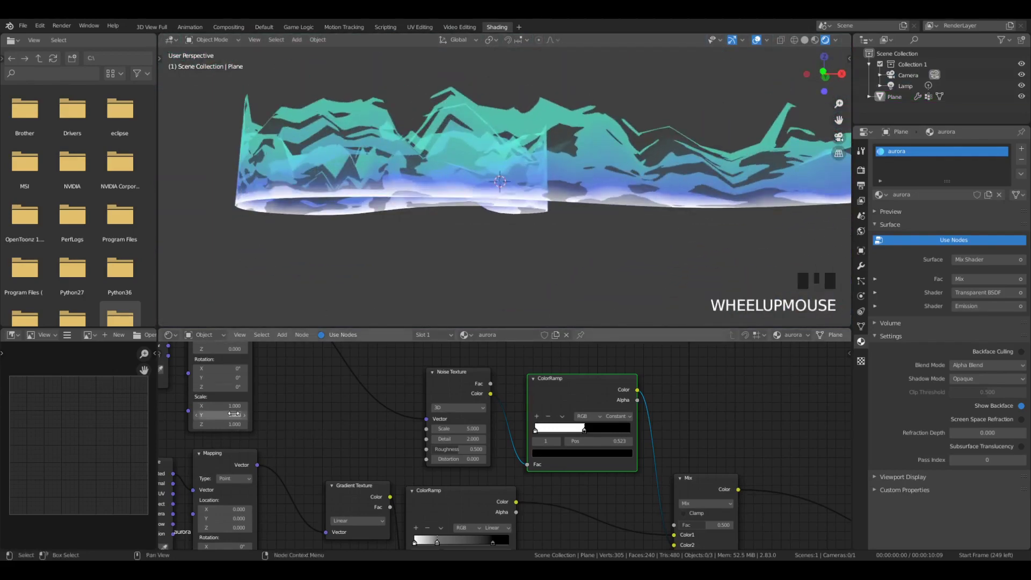
Try a small Y rotation in the noise's Mapping node, then set it back to 0°.
{"action": "scroll", "coordinate": [222, 446], "scroll_direction": "down", "scroll_amount": 1}
{"action": "left_click_drag", "start_coordinate": [261, 386], "coordinate": [316, 387]}
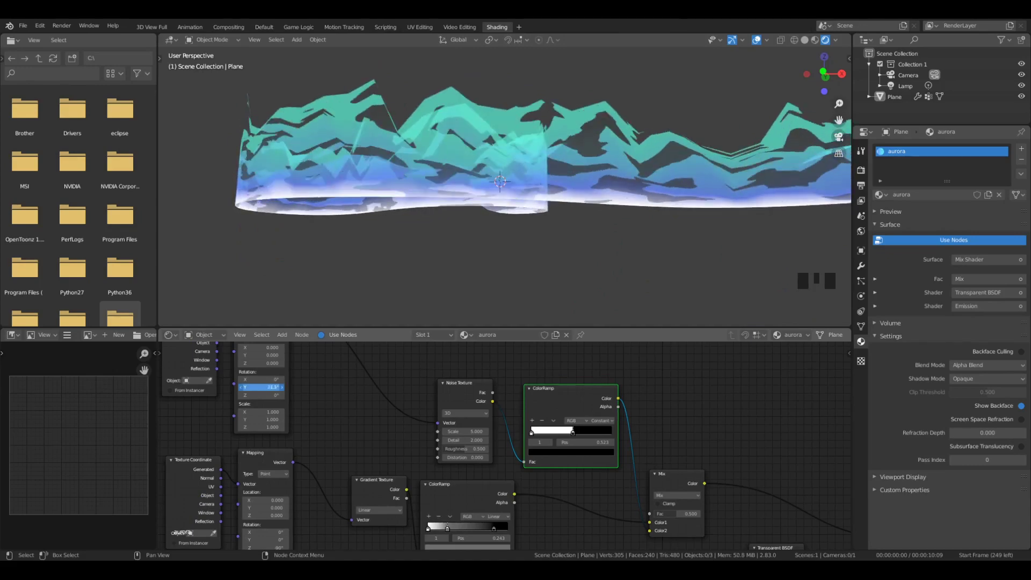
{"action": "left_click", "coordinate": [258, 390]}
{"action": "type", "text": "0"}
{"action": "key", "text": "Return"}
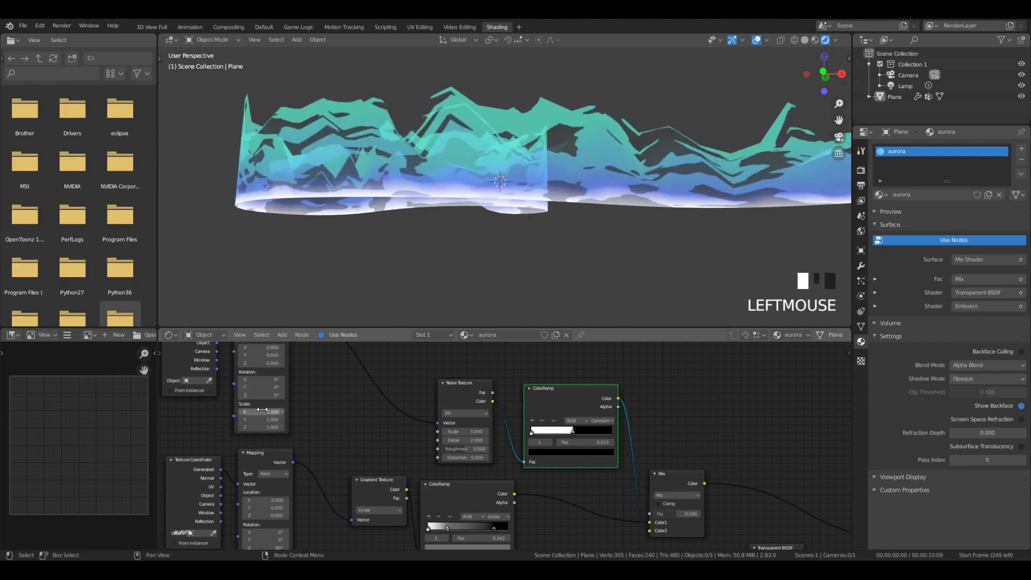
Set the noise Mapping's scale to 600 on both X and Z.
{"action": "left_click_drag", "start_coordinate": [260, 426], "coordinate": [392, 425]}
{"action": "middle_click_drag", "start_coordinate": [729, 169], "coordinate": [309, 304]}
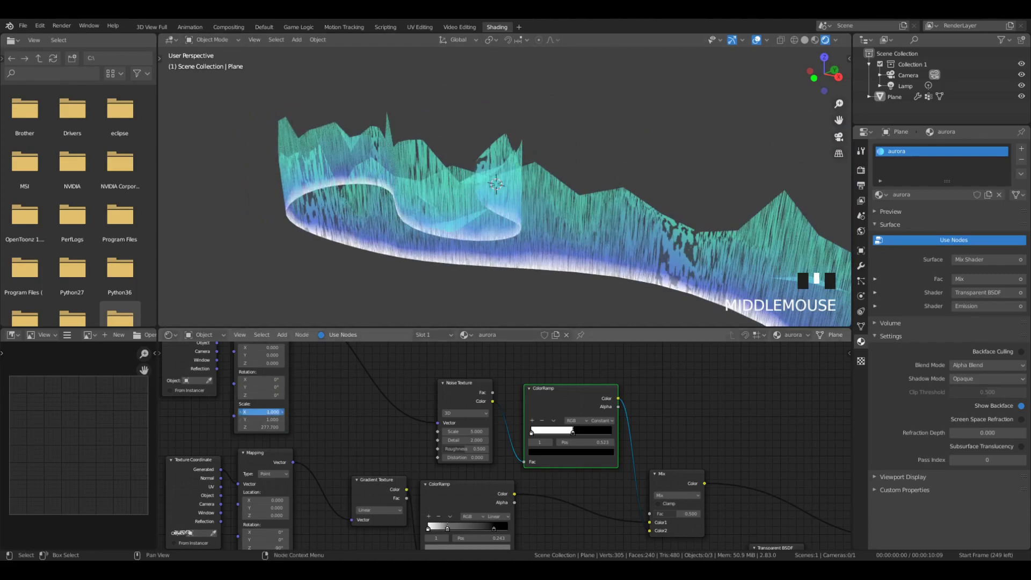
{"action": "left_click_drag", "start_coordinate": [261, 412], "coordinate": [343, 412]}
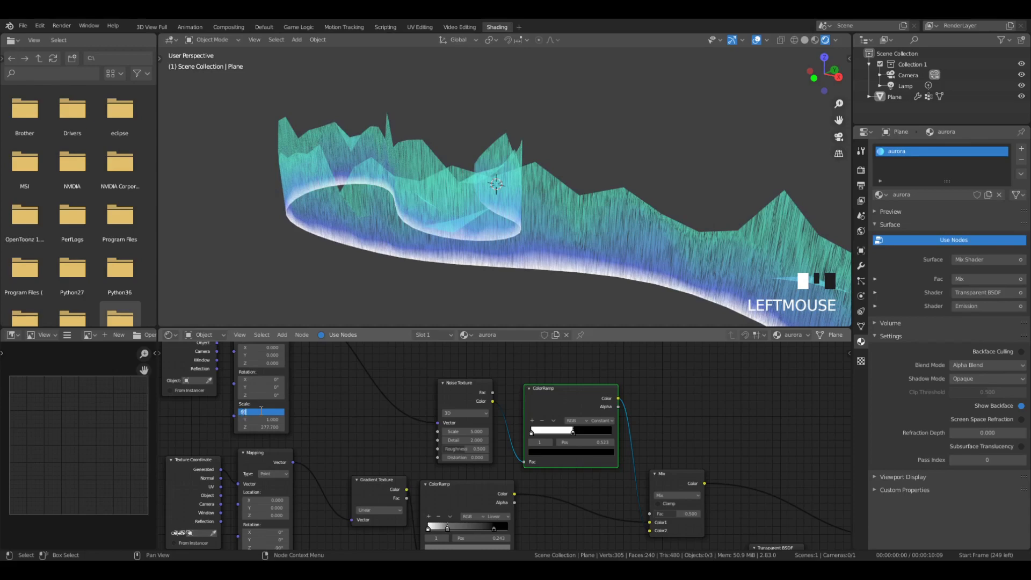
{"action": "type", "text": "0"}
{"action": "key", "text": "Tab"}
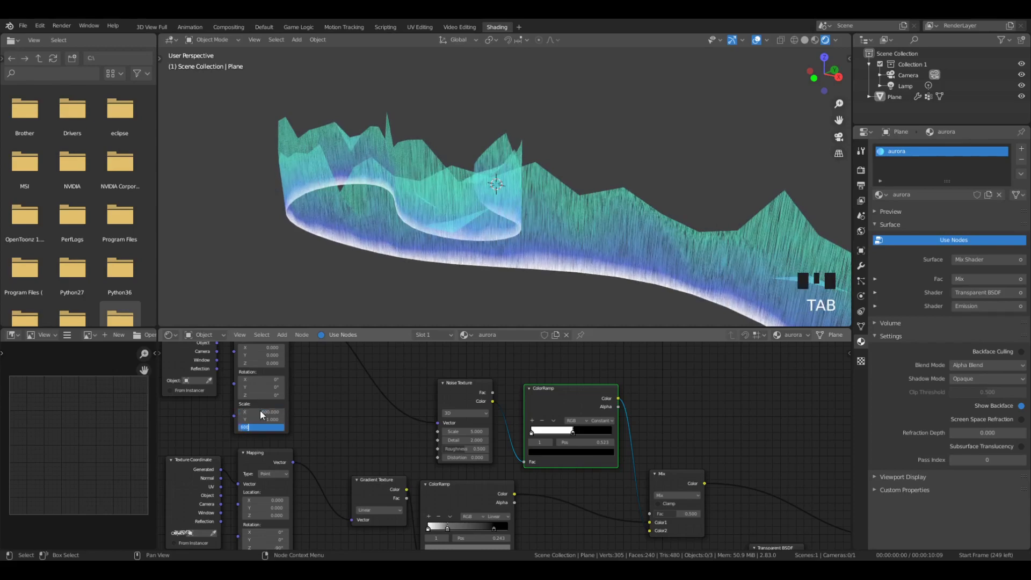
{"action": "type", "text": "600"}
{"action": "key", "text": "Return"}
Examine the streaks on the aurora strip from close up and from a lower angle, and deselect the strip.
{"action": "left_click", "coordinate": [442, 221]}
{"action": "scroll", "coordinate": [537, 258], "scroll_direction": "up", "scroll_amount": 4}
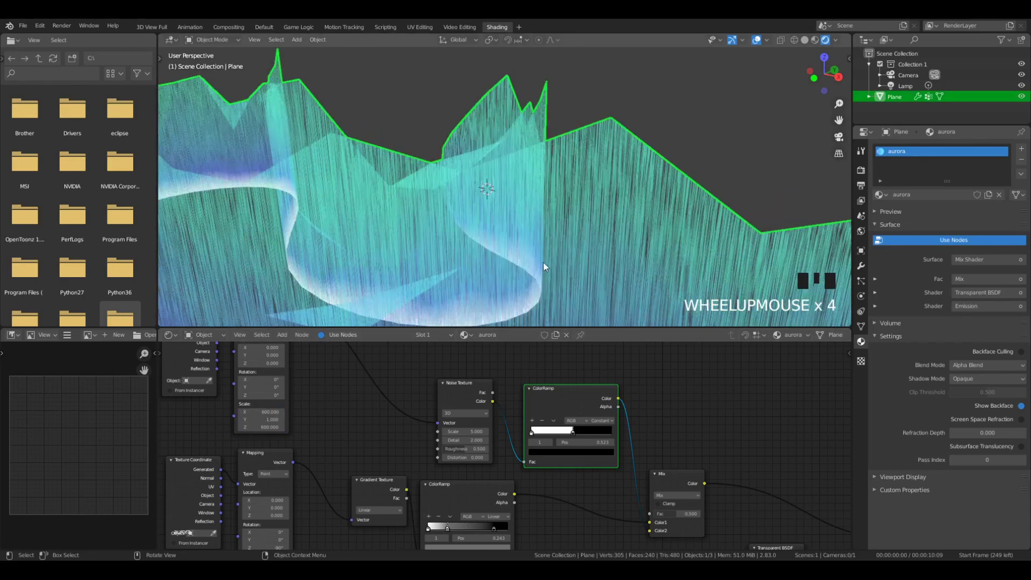
{"action": "middle_click_drag", "start_coordinate": [545, 263], "coordinate": [579, 194]}
{"action": "scroll", "coordinate": [566, 204], "scroll_direction": "down", "scroll_amount": 3}
{"action": "key", "text": "a"}
{"action": "key", "text": "a"}
{"action": "key", "text": "a"}
{"action": "key", "text": "a"}
{"action": "key", "text": "a"}
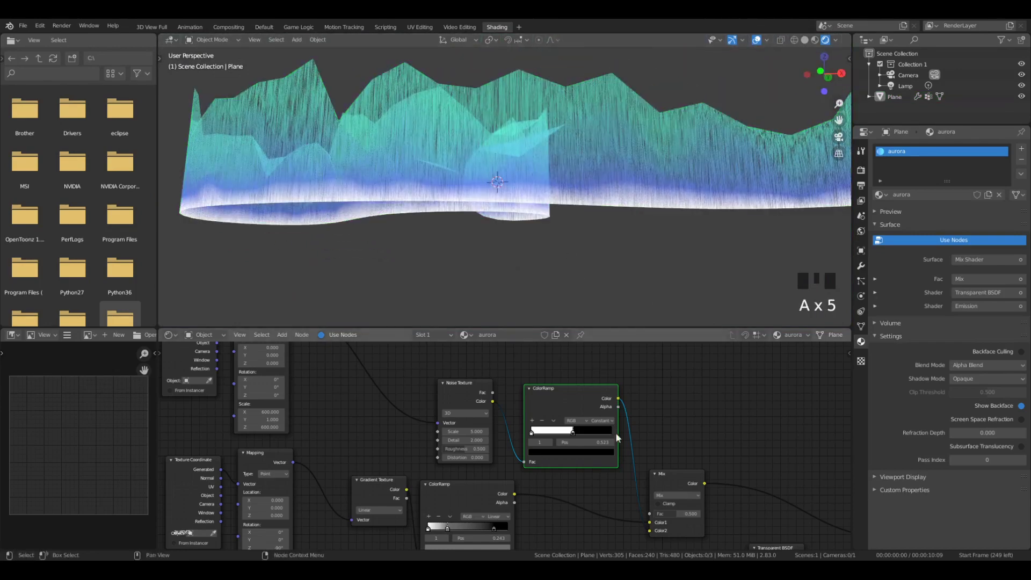
Fine-tune the position of the black stop in the noise's ColorRamp.
{"action": "left_click", "coordinate": [574, 430]}
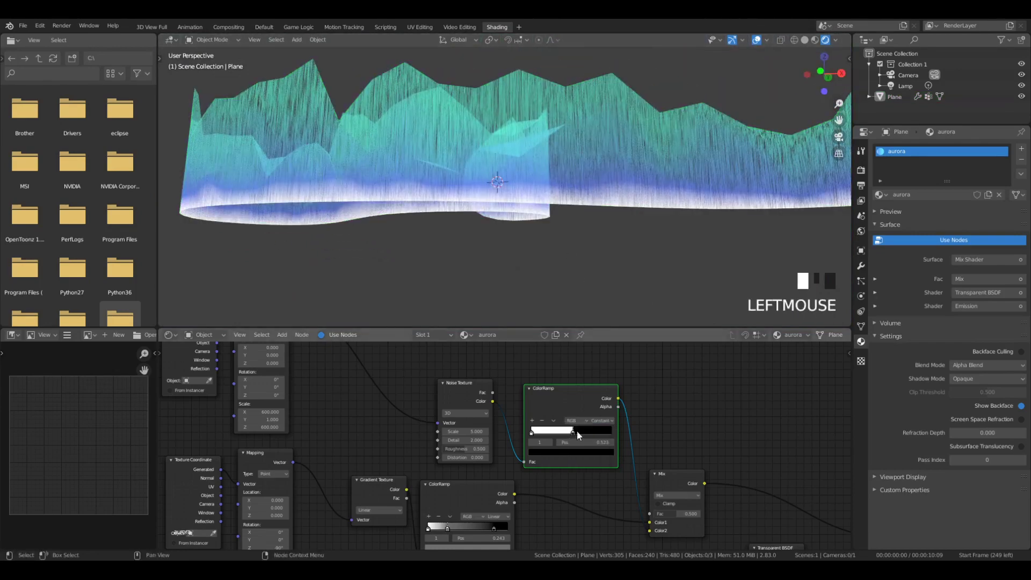
{"action": "left_click_drag", "start_coordinate": [574, 431], "coordinate": [575, 428]}
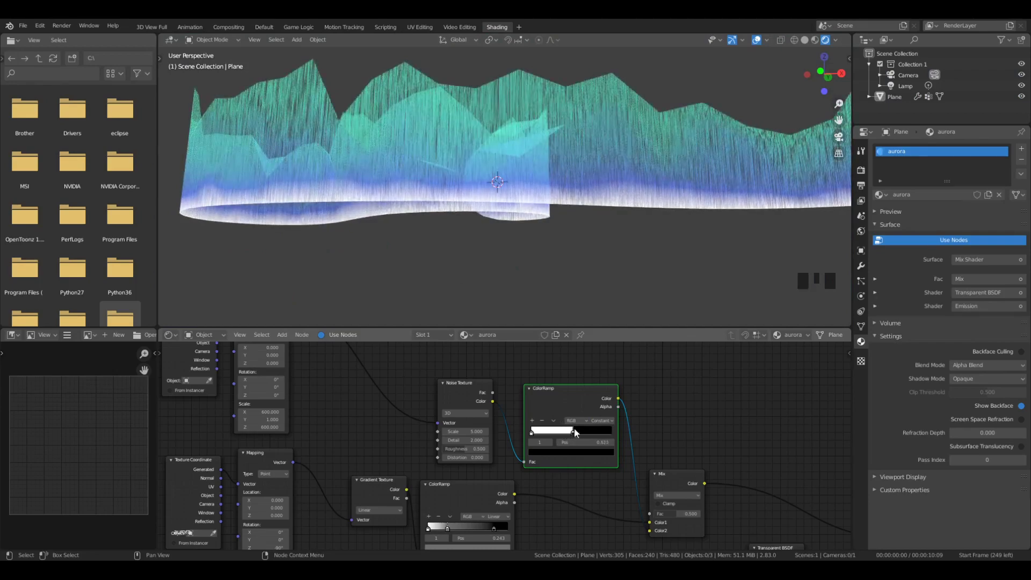
{"action": "key", "text": "a"}
{"action": "key", "text": "a"}
{"action": "key", "text": "a"}
Try a factor of 1 on the Mix node combining the gradient and the noise, and check the strip.
{"action": "middle_click_drag", "start_coordinate": [543, 232], "coordinate": [476, 248]}
{"action": "scroll", "coordinate": [478, 247], "scroll_direction": "down", "scroll_amount": 4}
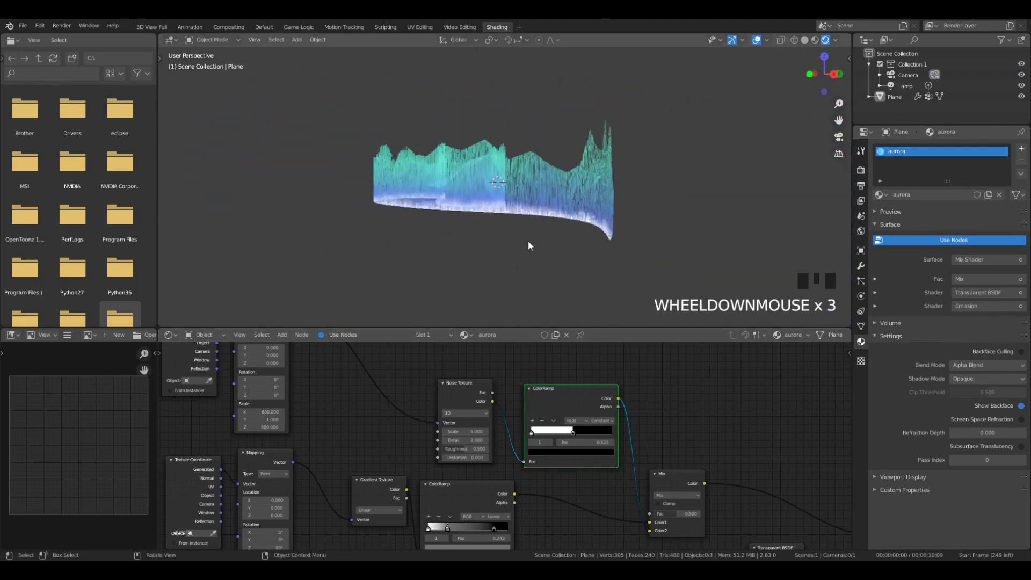
{"action": "middle_click_drag", "start_coordinate": [600, 226], "coordinate": [643, 193]}
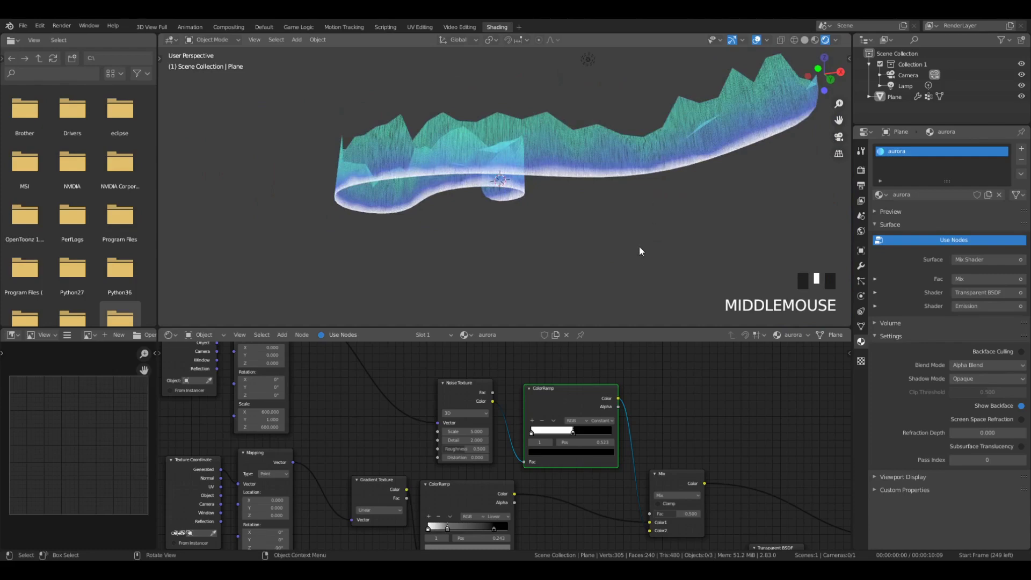
{"action": "scroll", "coordinate": [639, 251], "scroll_direction": "up", "scroll_amount": 3}
{"action": "middle_click_drag", "start_coordinate": [649, 157], "coordinate": [581, 182]}
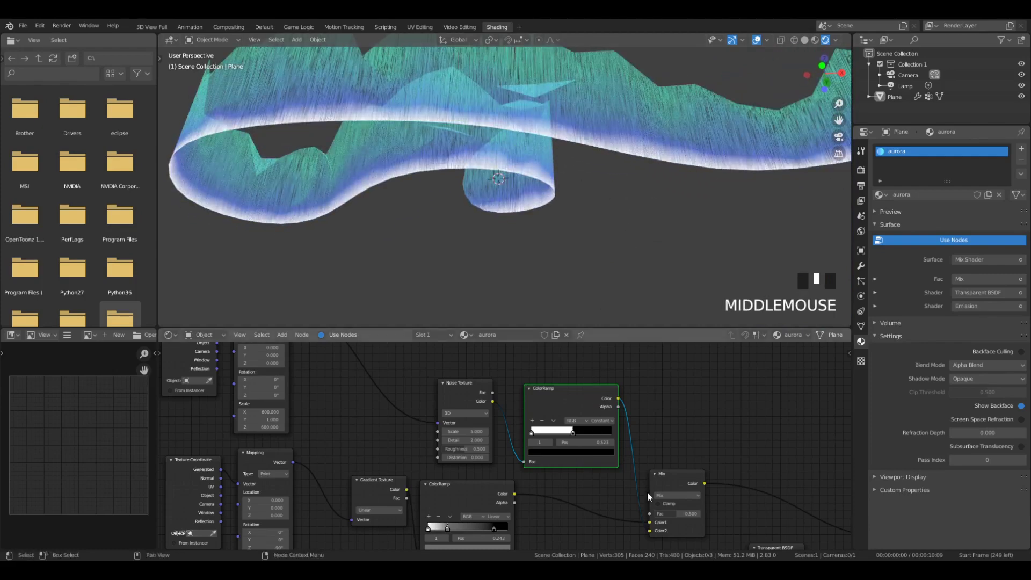
{"action": "left_click_drag", "start_coordinate": [671, 510], "coordinate": [698, 510]}
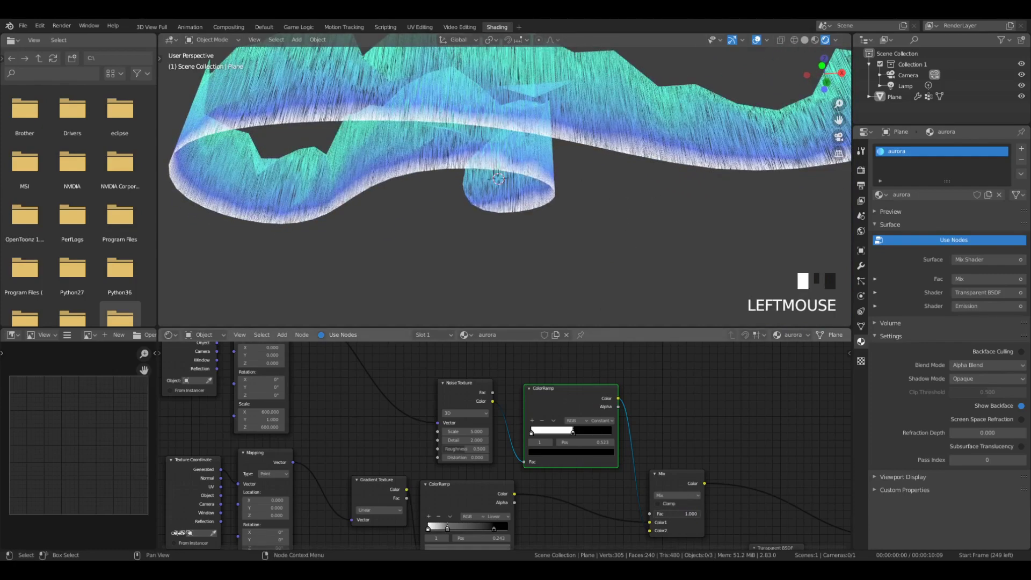
{"action": "middle_click_drag", "start_coordinate": [588, 235], "coordinate": [537, 158]}
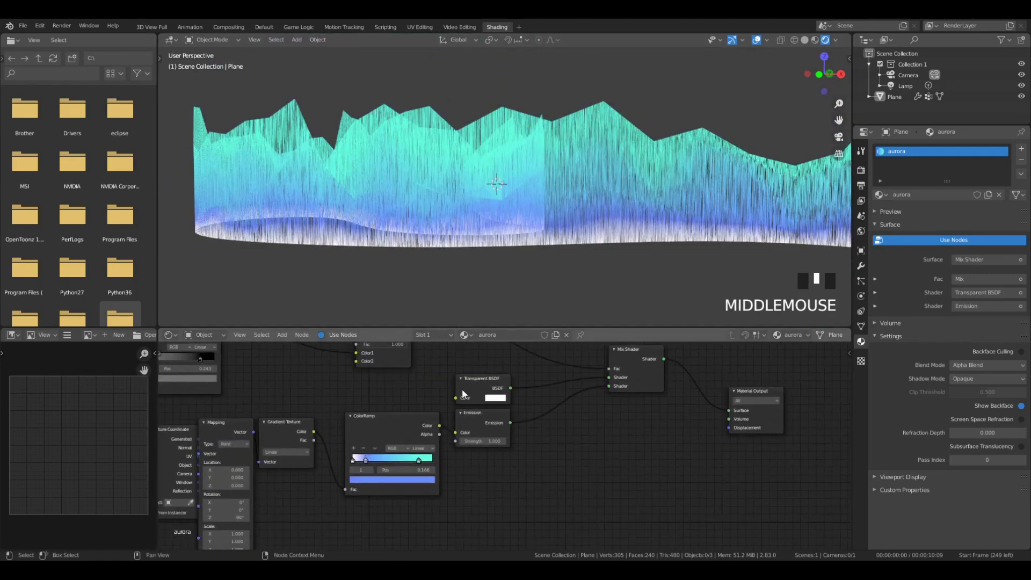
Lower the Mix node's factor to about 0.067 and swap its inputs, with the noise ramp in Color1 and the gradient ramp in Color2.
{"action": "middle_click_drag", "start_coordinate": [417, 376], "coordinate": [542, 435]}
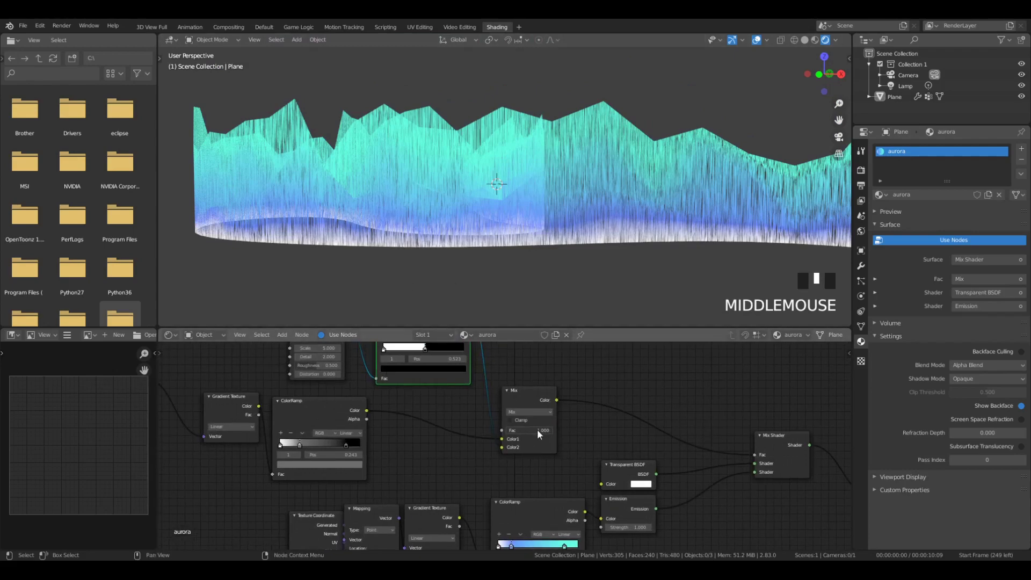
{"action": "mouse_move", "coordinate": [539, 434]}
{"action": "left_mouse_down"}
{"action": "mouse_move", "coordinate": [504, 434]}
{"action": "mouse_move", "coordinate": [519, 434]}
{"action": "left_mouse_up"}
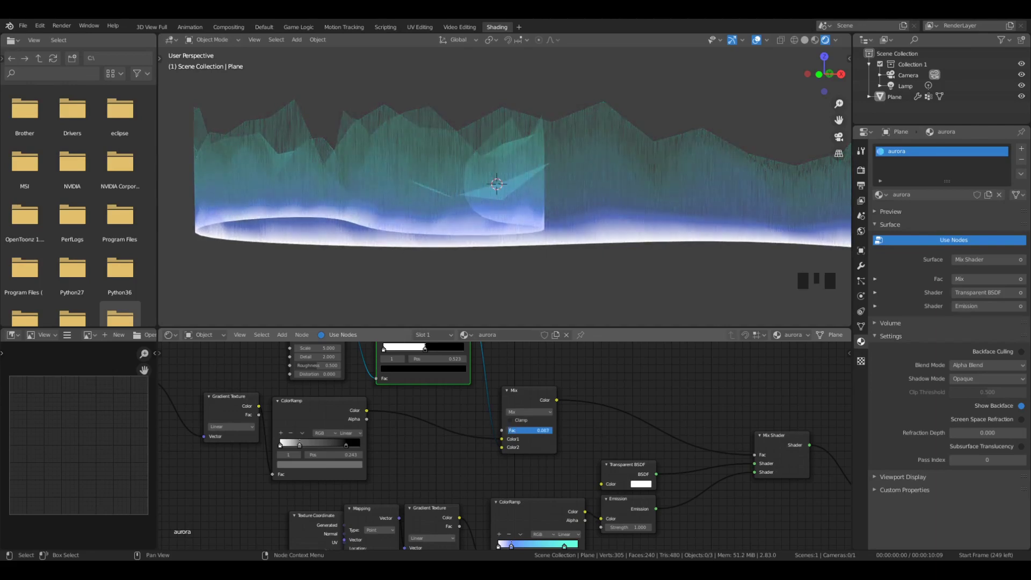
{"action": "left_click", "coordinate": [503, 451]}
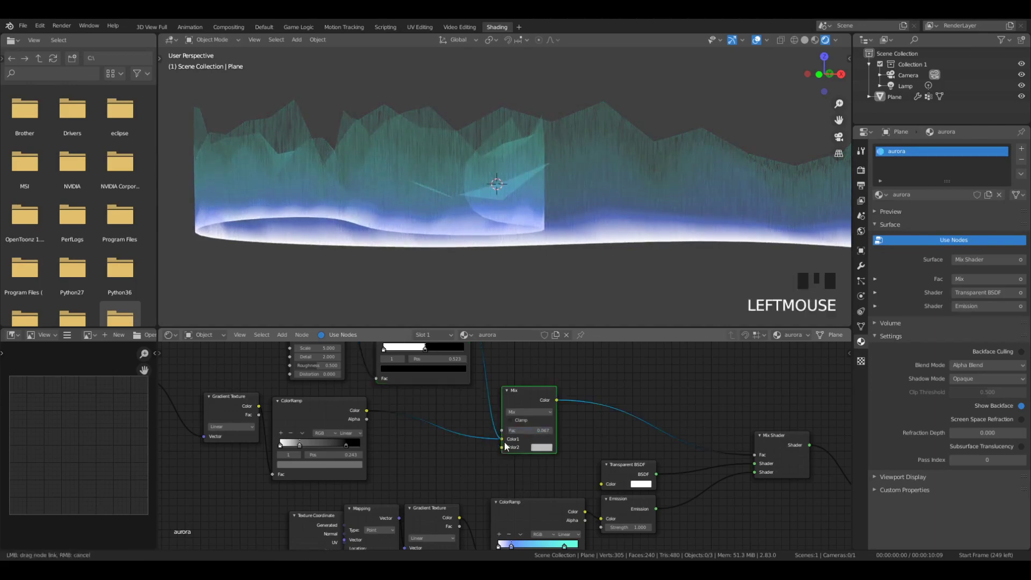
{"action": "left_click_drag", "start_coordinate": [504, 445], "coordinate": [504, 446]}
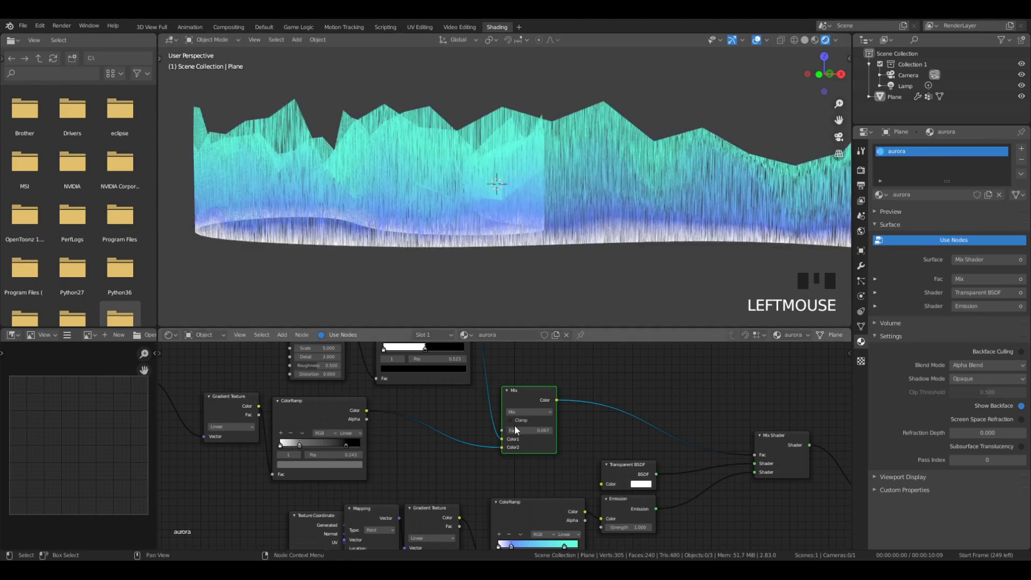
Swap the Mix node's inputs so the gradient ramp feeds Color1 and the noise ramp Color2, and set the factor to about 0.467.
{"action": "left_click", "coordinate": [521, 429]}
{"action": "left_click_drag", "start_coordinate": [528, 429], "coordinate": [531, 430]}
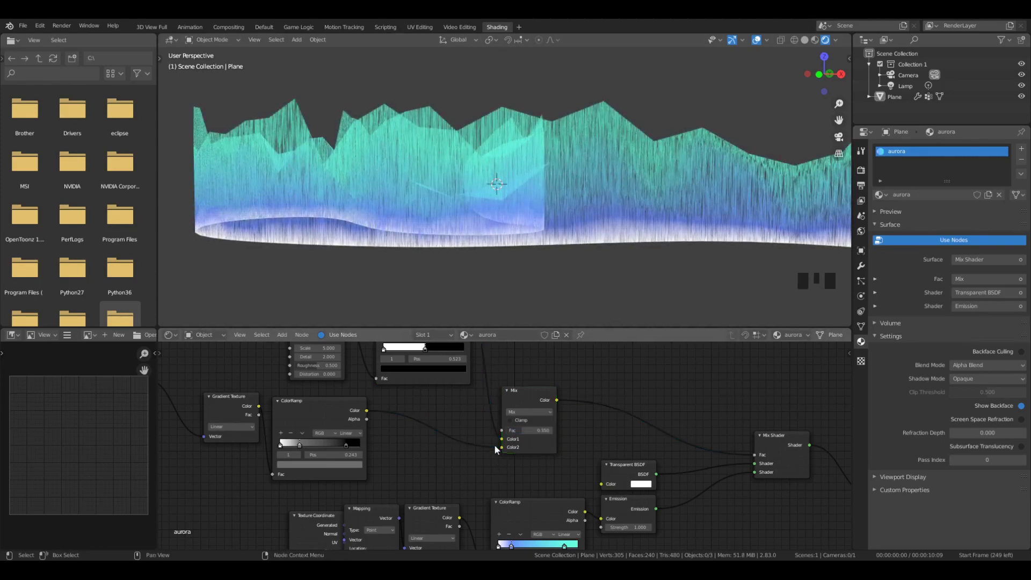
{"action": "double_click", "coordinate": [507, 449]}
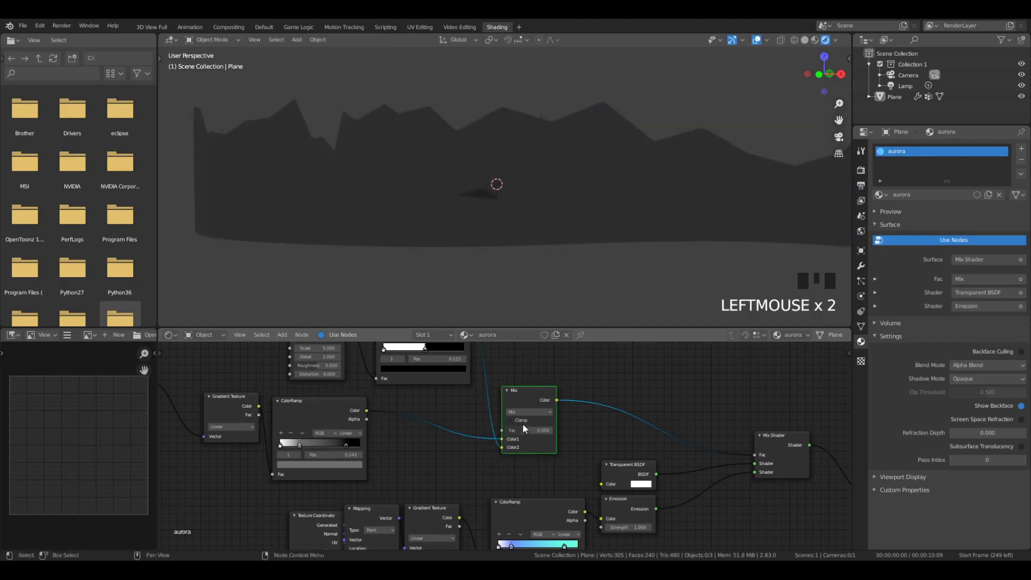
{"action": "mouse_move", "coordinate": [522, 430]}
{"action": "left_mouse_down"}
{"action": "mouse_move", "coordinate": [532, 430]}
{"action": "mouse_move", "coordinate": [512, 430]}
{"action": "mouse_move", "coordinate": [527, 430]}
{"action": "left_mouse_up"}
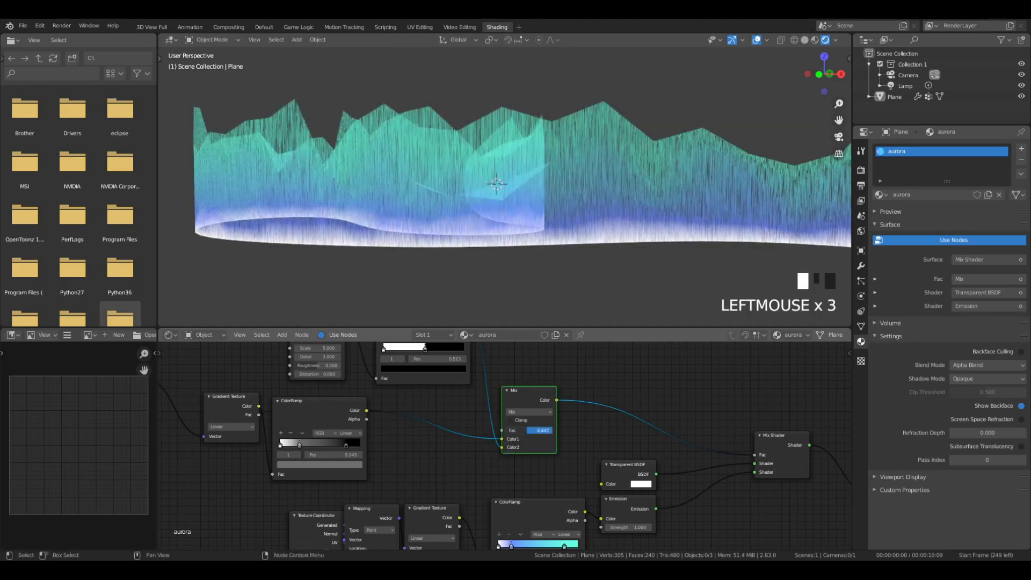
Set the Mix node's blend mode to Multiply and examine the aurora strip from close up and from below.
{"action": "left_click", "coordinate": [523, 412]}
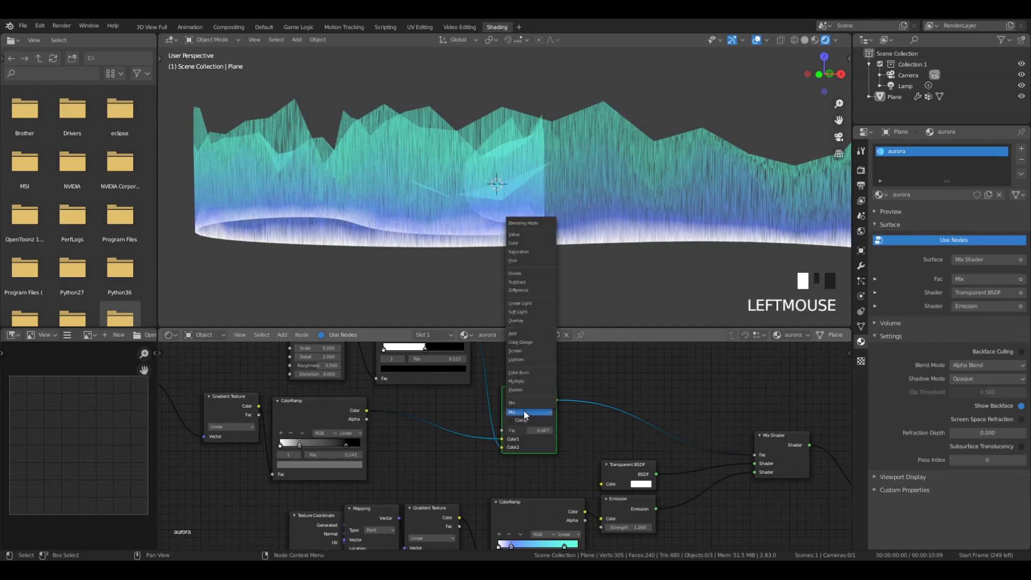
{"action": "left_click", "coordinate": [515, 381]}
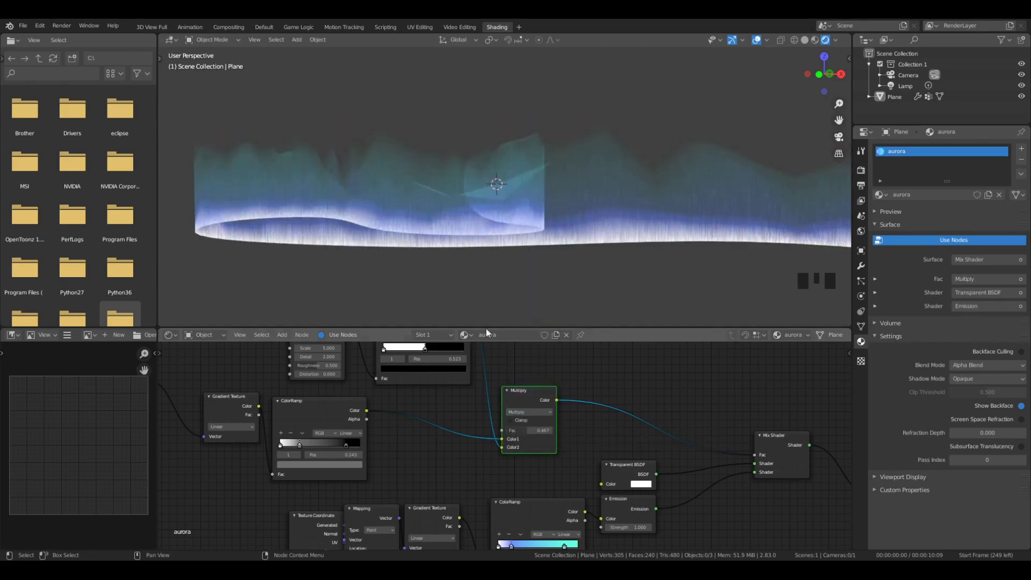
{"action": "scroll", "coordinate": [484, 276], "scroll_direction": "up", "scroll_amount": 4}
{"action": "scroll", "coordinate": [483, 275], "scroll_direction": "down", "scroll_amount": 3}
{"action": "scroll", "coordinate": [483, 280], "scroll_direction": "down", "scroll_amount": 1}
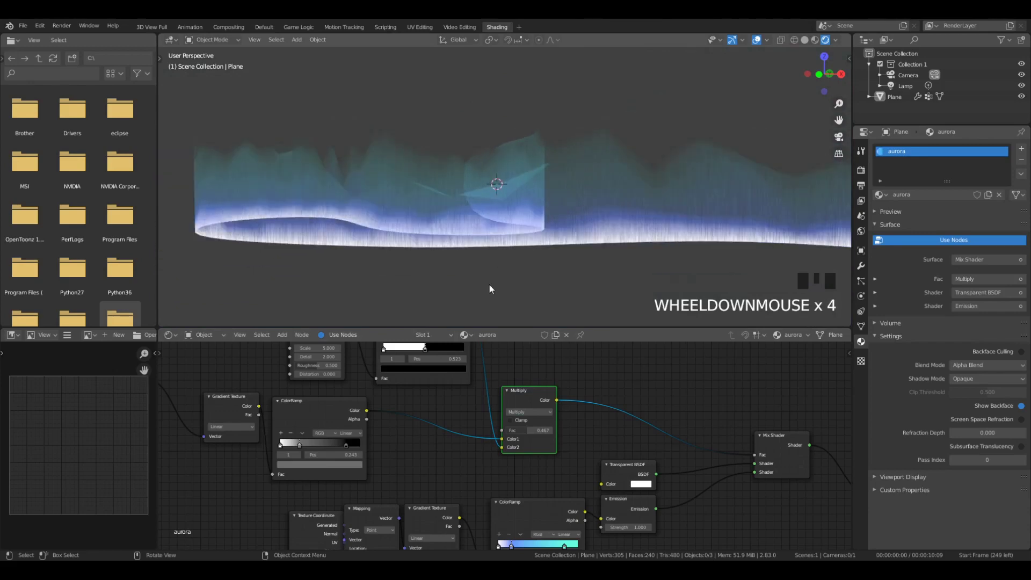
{"action": "scroll", "coordinate": [513, 295], "scroll_direction": "up", "scroll_amount": 3}
{"action": "scroll", "coordinate": [494, 286], "scroll_direction": "down", "scroll_amount": 2}
{"action": "middle_click_drag", "start_coordinate": [494, 286], "coordinate": [494, 258]}
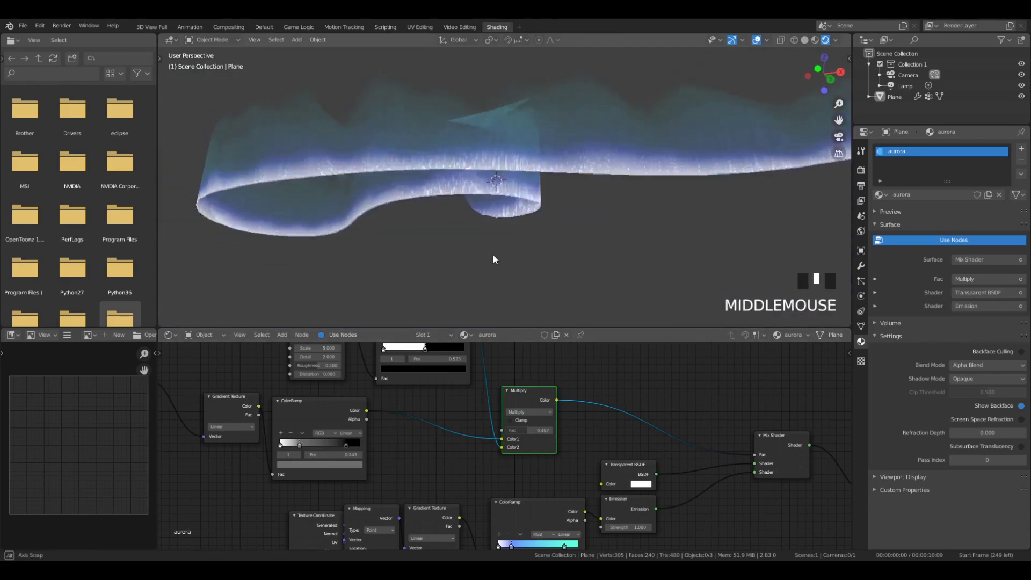
{"action": "scroll", "coordinate": [492, 263], "scroll_direction": "up", "scroll_amount": 4}
{"action": "scroll", "coordinate": [482, 271], "scroll_direction": "down", "scroll_amount": 4}
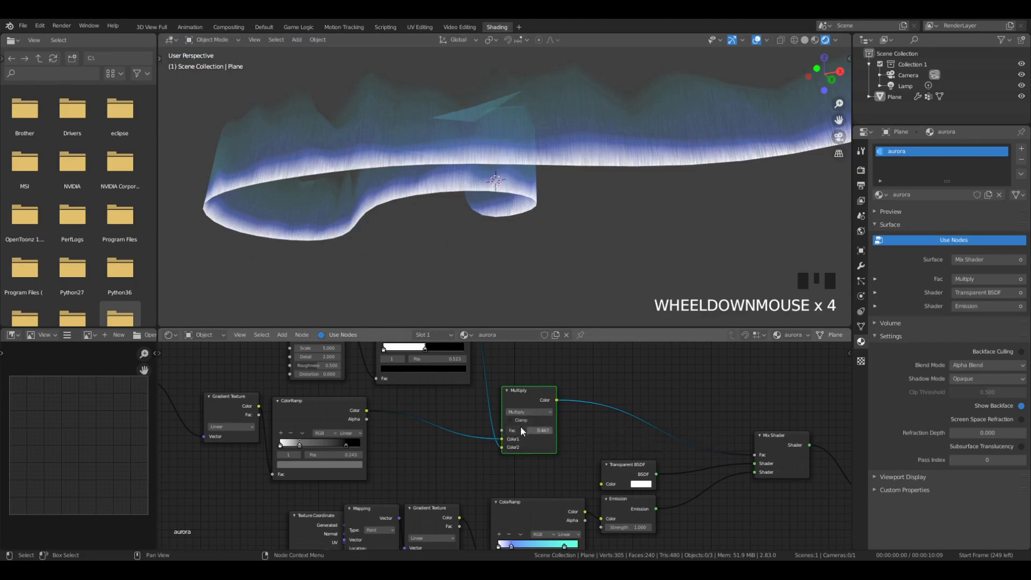
Readjust the Multiply node's factor and check the streaks on the strip from the side.
{"action": "left_click", "coordinate": [542, 430]}
{"action": "mouse_move", "coordinate": [543, 430]}
{"action": "left_mouse_down"}
{"action": "mouse_move", "coordinate": [516, 430]}
{"action": "mouse_move", "coordinate": [527, 430]}
{"action": "left_mouse_up"}
{"action": "middle_click_drag", "start_coordinate": [524, 237], "coordinate": [526, 215]}
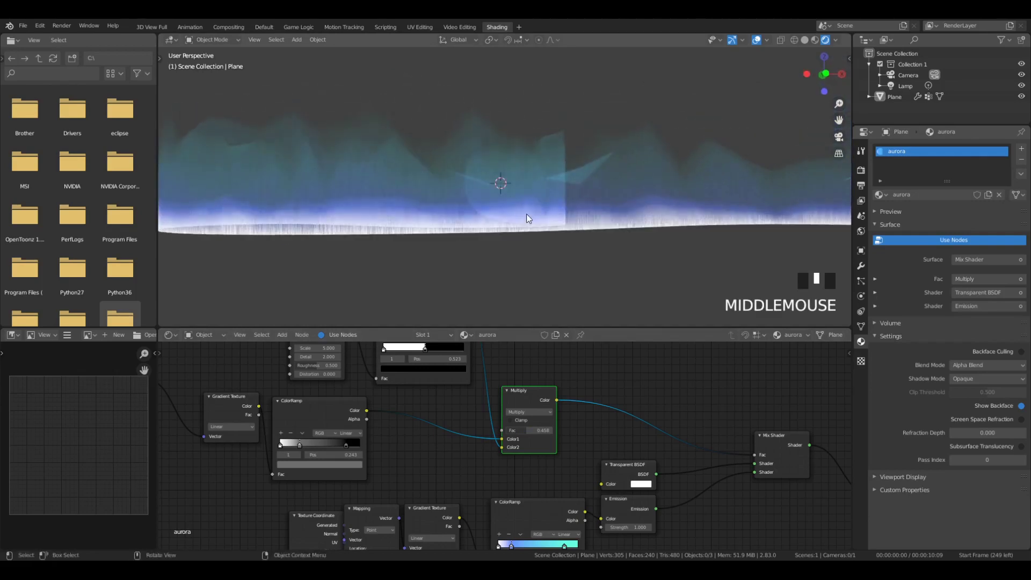
{"action": "key", "text": "a"}
{"action": "key", "text": "a"}
{"action": "key", "text": "a"}
Move the turquoise stop of the ColorRamp feeding the Emission node to position 0.332.
{"action": "scroll", "coordinate": [613, 435], "scroll_direction": "down", "scroll_amount": 1}
{"action": "middle_click_drag", "start_coordinate": [624, 454], "coordinate": [547, 376]}
{"action": "scroll", "coordinate": [565, 438], "scroll_direction": "up", "scroll_amount": 9}
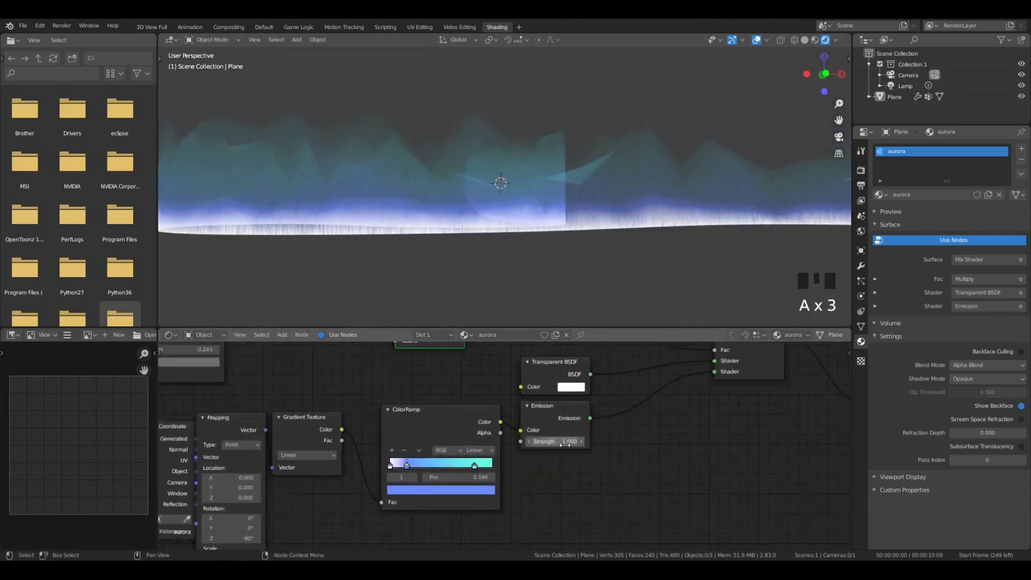
{"action": "left_click_drag", "start_coordinate": [465, 474], "coordinate": [393, 469]}
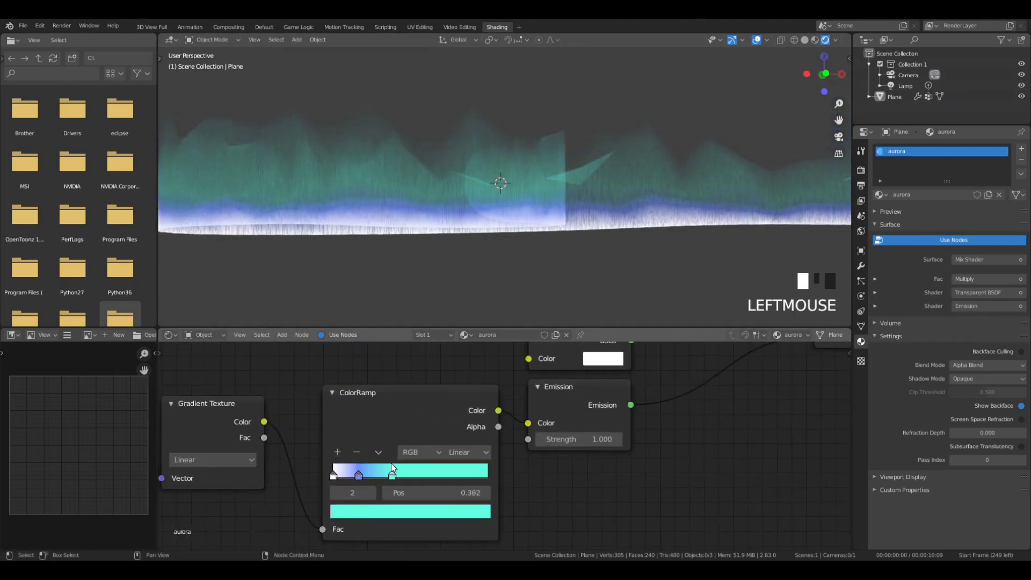
{"action": "scroll", "coordinate": [408, 456], "scroll_direction": "down", "scroll_amount": 5}
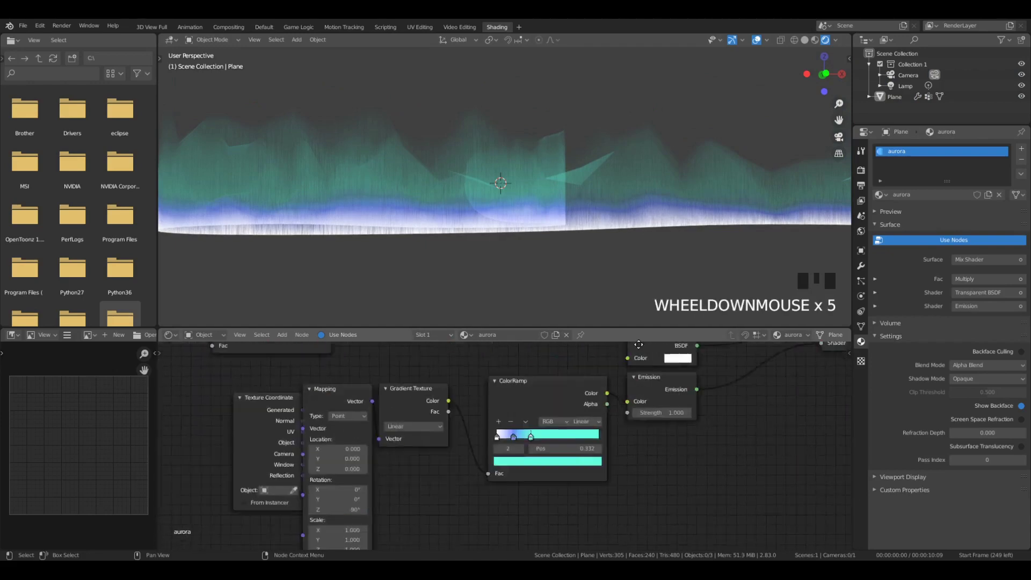
In the transparency gradient's ColorRamp, move the grey stop to about 0.534 and the black stop to 1.000.
{"action": "scroll", "coordinate": [637, 419], "scroll_direction": "down", "scroll_amount": 5}
{"action": "middle_click_drag", "start_coordinate": [534, 409], "coordinate": [627, 472]}
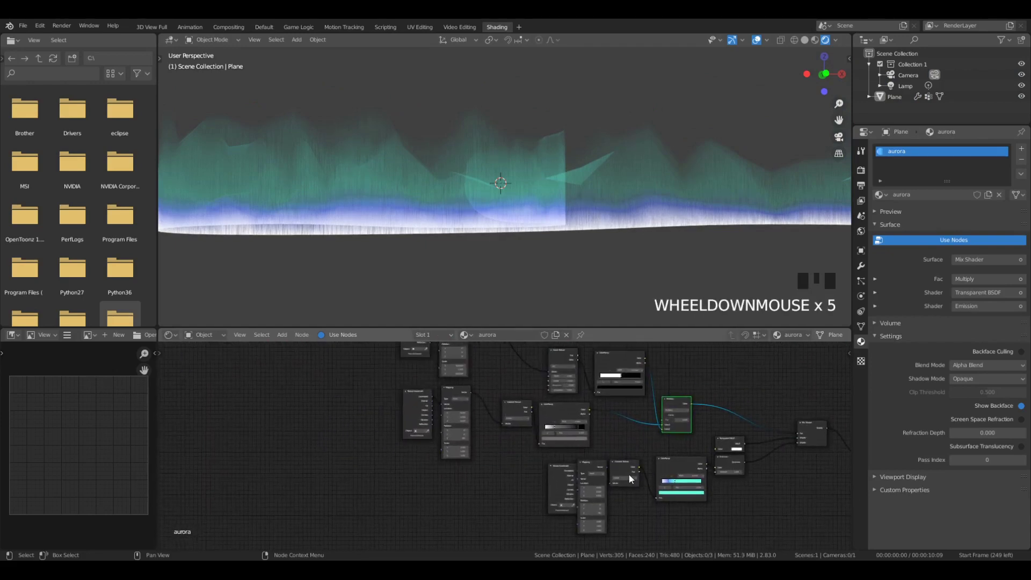
{"action": "scroll", "coordinate": [552, 404], "scroll_direction": "up", "scroll_amount": 8}
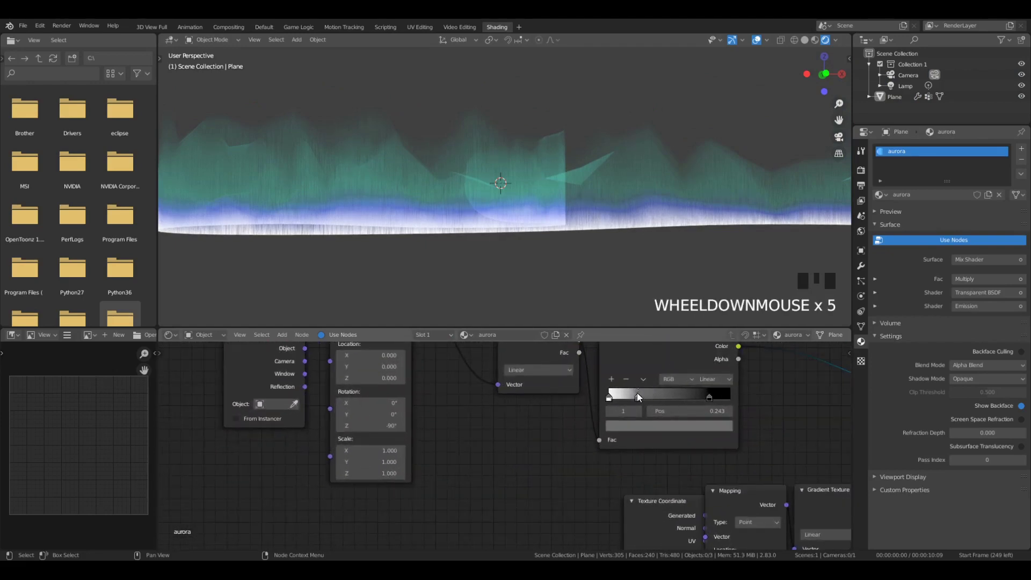
{"action": "left_click_drag", "start_coordinate": [637, 397], "coordinate": [688, 397]}
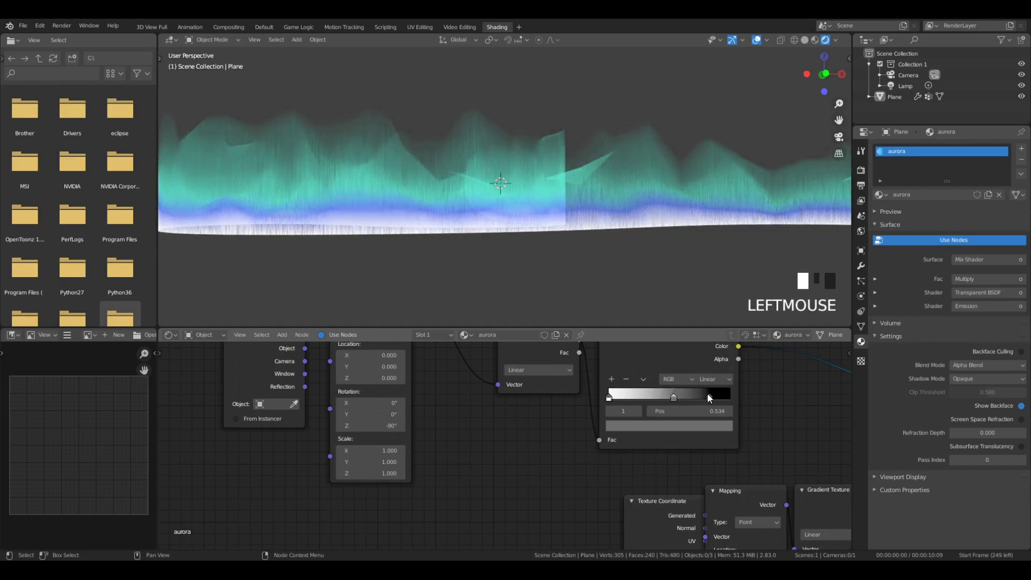
{"action": "left_click", "coordinate": [729, 397]}
{"action": "scroll", "coordinate": [659, 179], "scroll_direction": "down", "scroll_amount": 10}
{"action": "scroll", "coordinate": [659, 182], "scroll_direction": "up", "scroll_amount": 7}
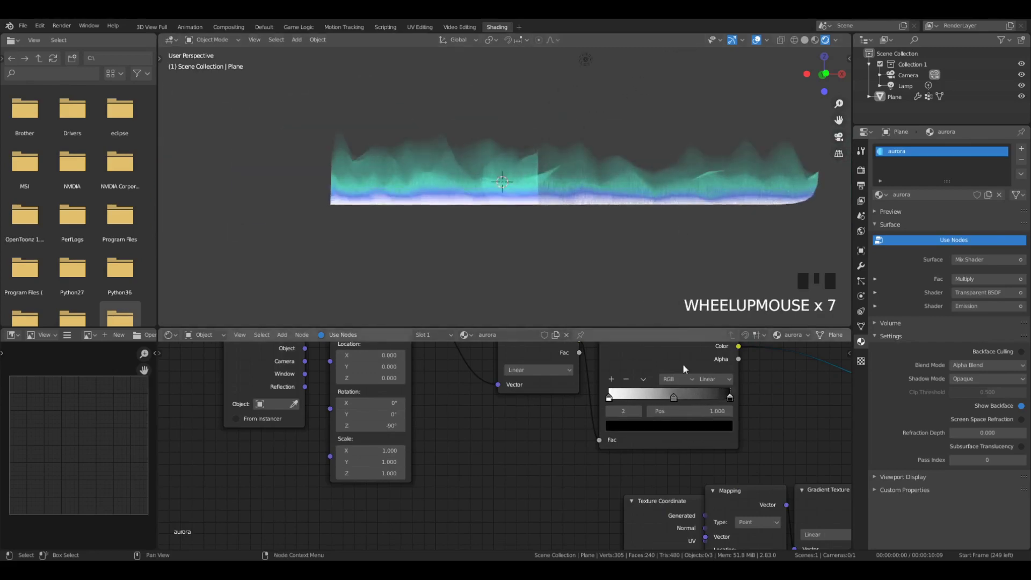
Move the blue stop of the ColorRamp feeding the Emission node to about 0.070.
{"action": "scroll", "coordinate": [684, 370], "scroll_direction": "down", "scroll_amount": 6}
{"action": "middle_click_drag", "start_coordinate": [693, 430], "coordinate": [526, 293]}
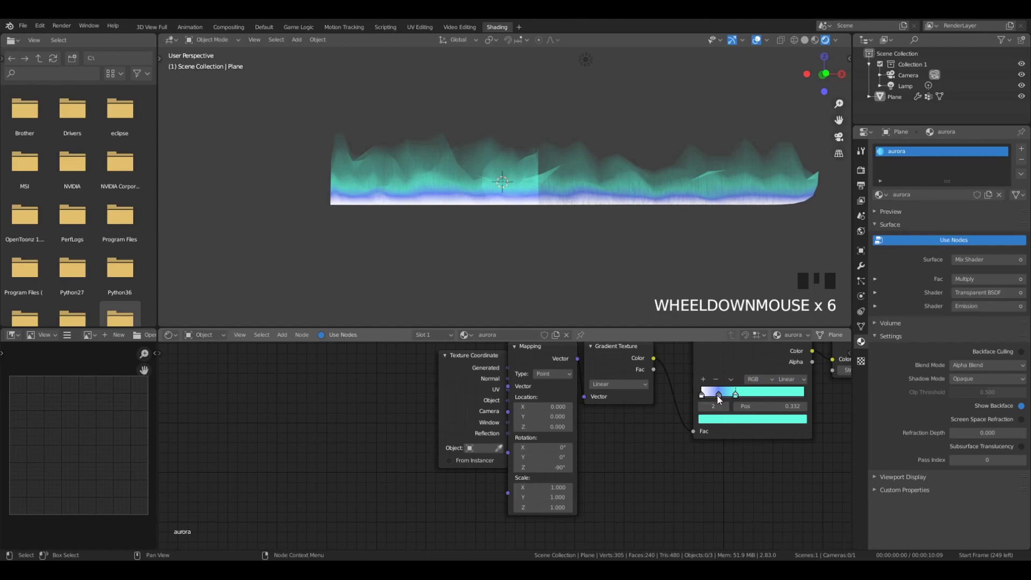
{"action": "left_click_drag", "start_coordinate": [718, 398], "coordinate": [708, 397]}
{"action": "middle_click_drag", "start_coordinate": [725, 405], "coordinate": [494, 430]}
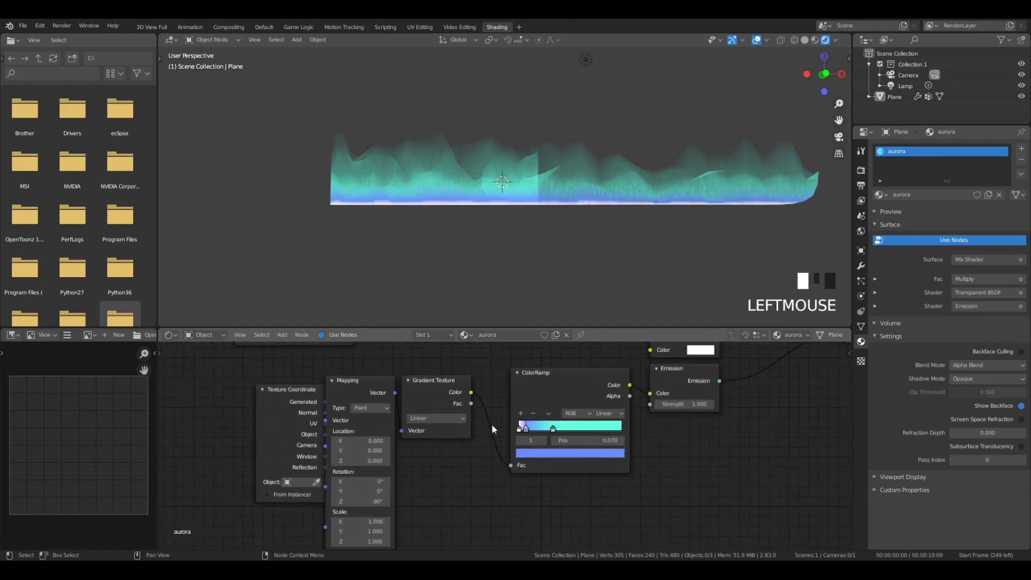
Try an Emission strength of 5, settle on 4, and check the brighter aurora from a lower angle.
{"action": "left_click_drag", "start_coordinate": [681, 398], "coordinate": [673, 394]}
{"action": "left_click", "coordinate": [675, 398]}
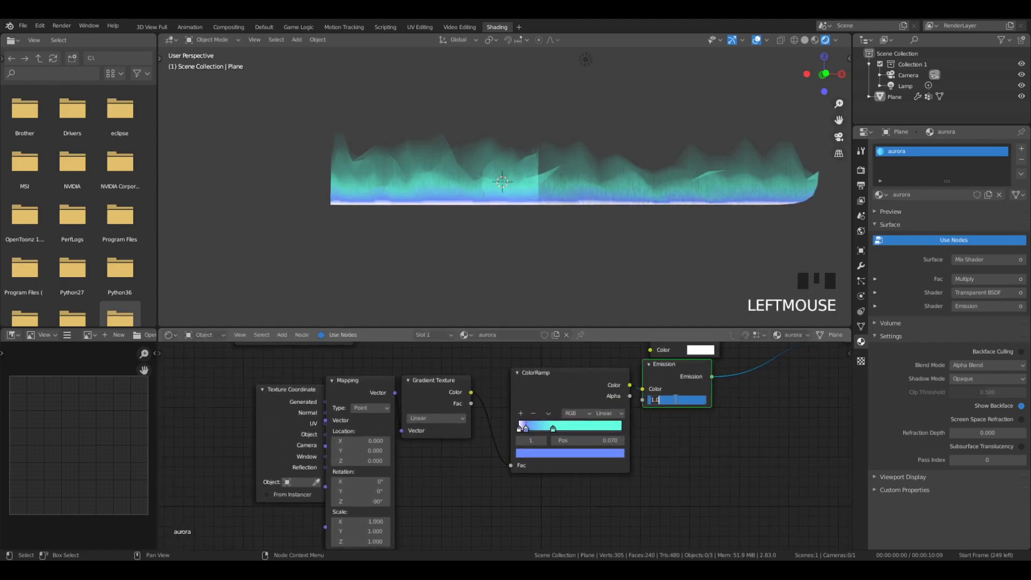
{"action": "type", "text": "5"}
{"action": "key", "text": "Return"}
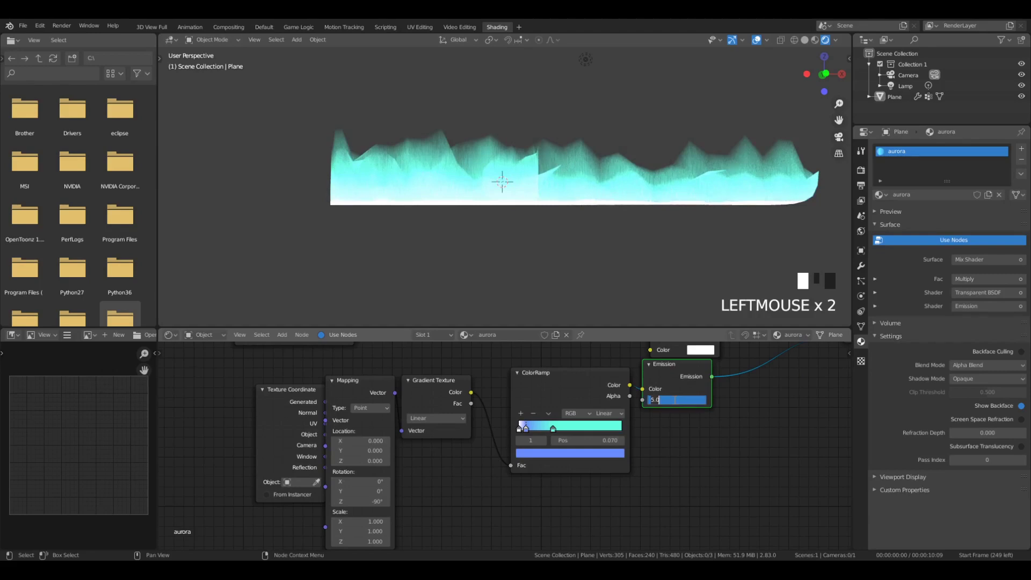
{"action": "type", "text": "4"}
{"action": "key", "text": "Return"}
{"action": "key", "text": "a"}
{"action": "key", "text": "a"}
{"action": "middle_click_drag", "start_coordinate": [600, 220], "coordinate": [618, 183]}
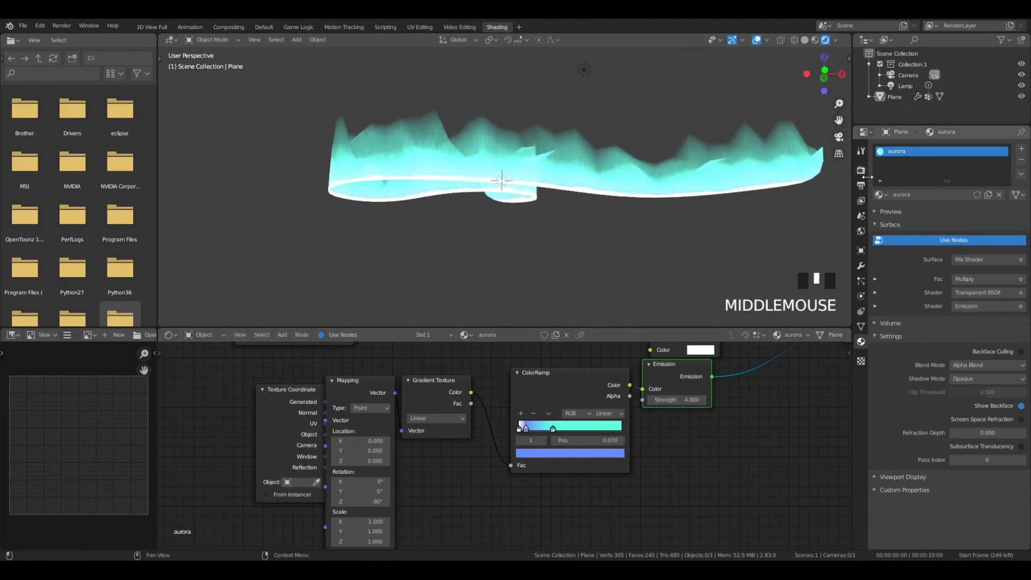
Enable Bloom in the Eevee render settings and check the glow around the aurora strip.
{"action": "left_click", "coordinate": [861, 171]}
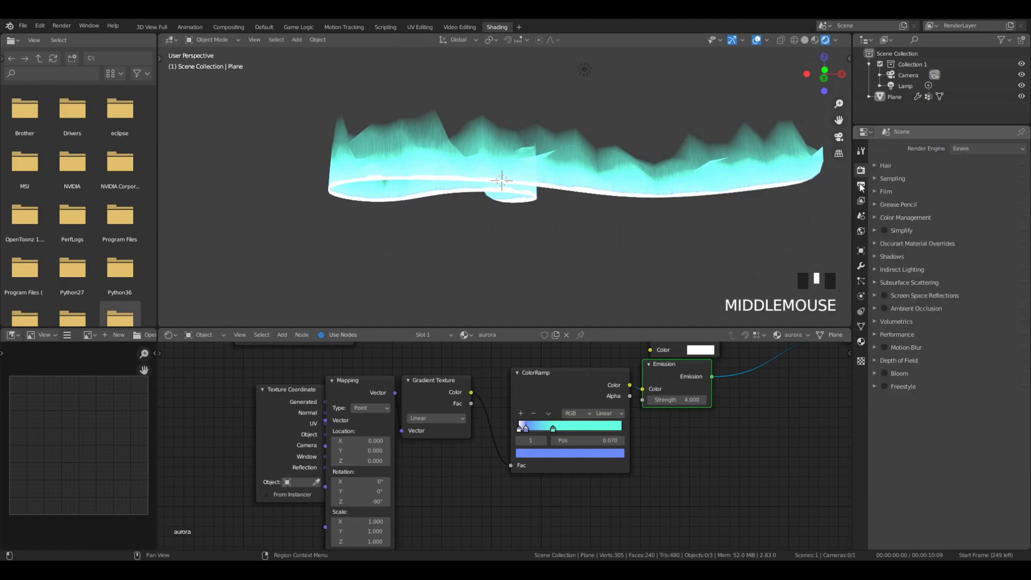
{"action": "left_click", "coordinate": [884, 373]}
{"action": "middle_click_drag", "start_coordinate": [634, 226], "coordinate": [602, 175]}
{"action": "key", "text": "a"}
{"action": "key", "text": "a"}
{"action": "key", "text": "a"}
{"action": "scroll", "coordinate": [461, 225], "scroll_direction": "up", "scroll_amount": 3}
{"action": "scroll", "coordinate": [532, 208], "scroll_direction": "down", "scroll_amount": 4}
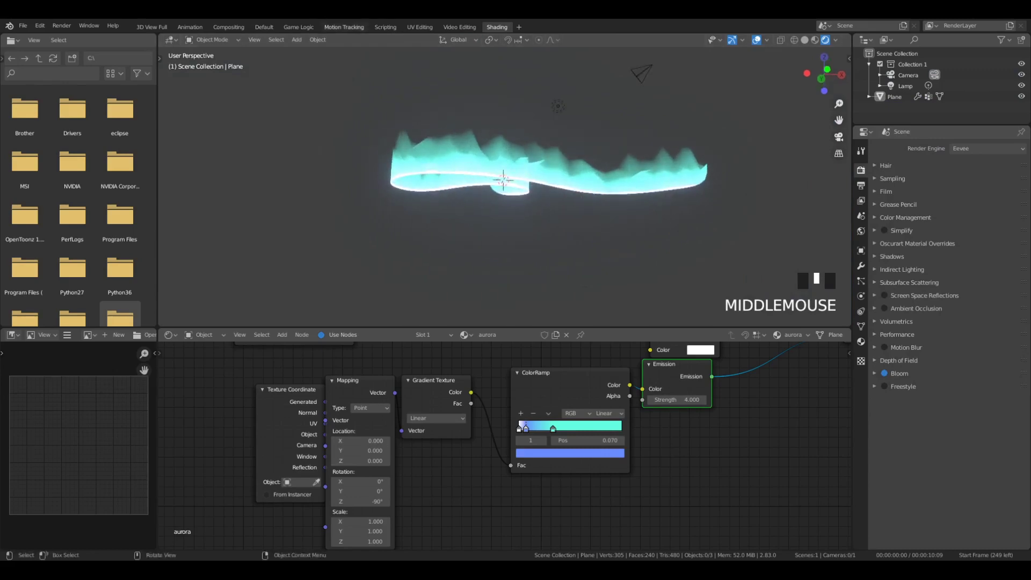
Switch to the Default workspace, select the aurora strip, and show it from the top in wireframe.
{"action": "left_click", "coordinate": [266, 26]}
{"action": "scroll", "coordinate": [385, 232], "scroll_direction": "up", "scroll_amount": 3}
{"action": "middle_click_drag", "start_coordinate": [384, 232], "coordinate": [412, 223]}
{"action": "scroll", "coordinate": [413, 162], "scroll_direction": "down", "scroll_amount": 5}
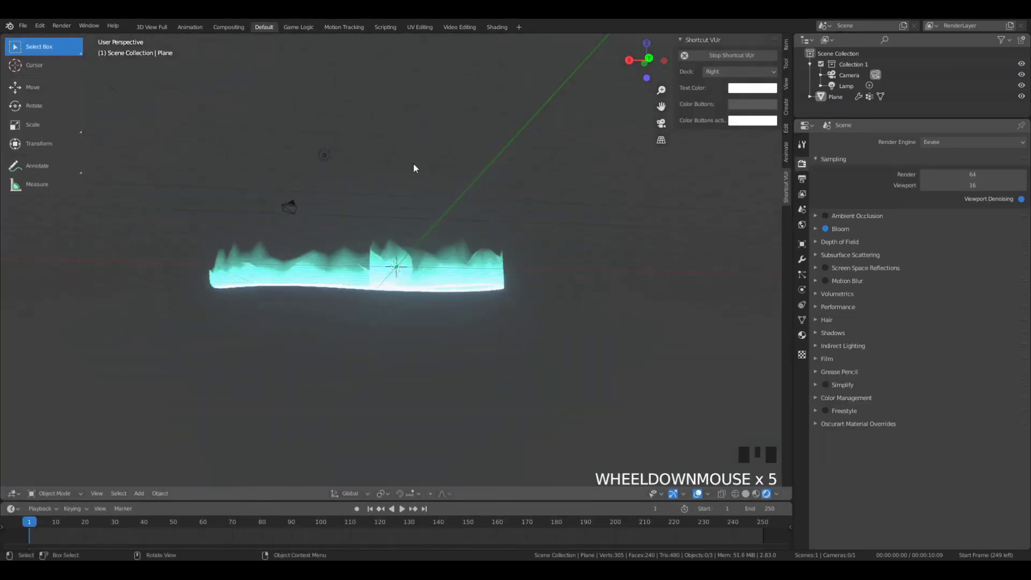
{"action": "middle_click_drag", "start_coordinate": [414, 163], "coordinate": [424, 262]}
{"action": "double_click", "coordinate": [433, 278]}
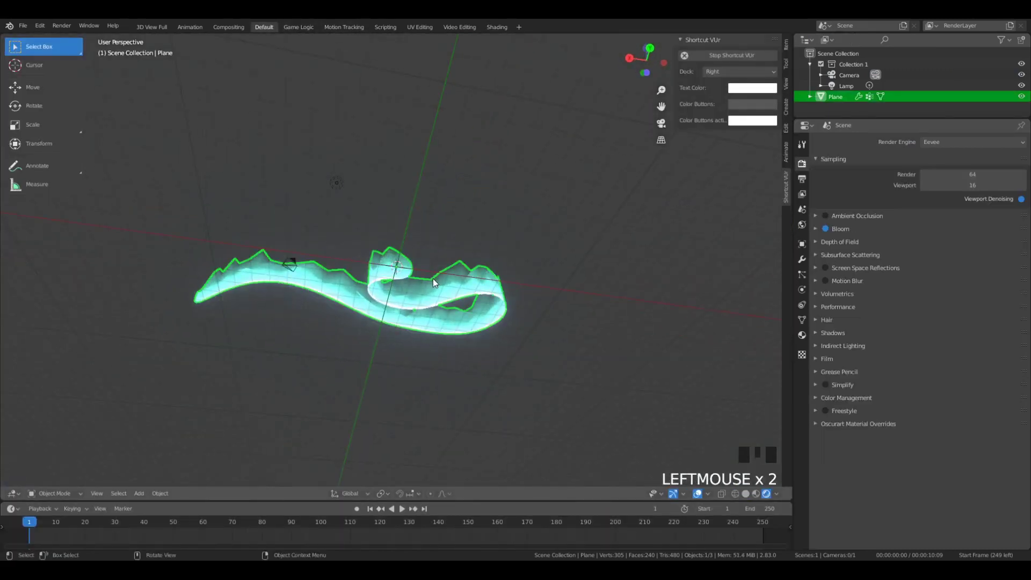
{"action": "key", "text": "KP_7"}
{"action": "key", "text": "z"}
{"action": "left_click", "coordinate": [297, 227]}
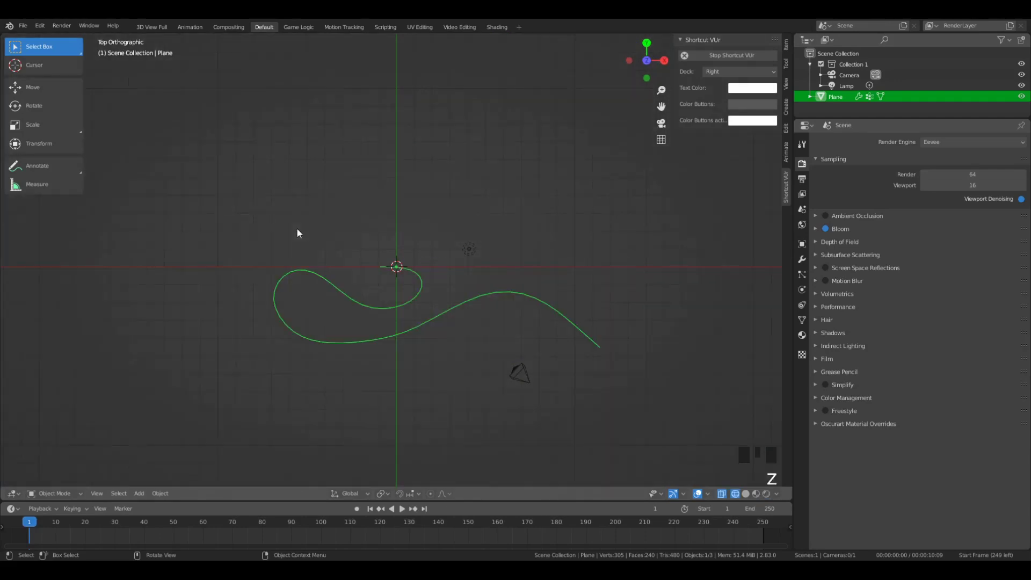
Duplicate the aurora strip, rotate the copy in the top view, and place it beyond the original's looped end.
{"action": "key", "text": "shift+d"}
{"action": "left_click", "coordinate": [221, 231]}
{"action": "key", "text": "r"}
{"action": "key", "text": "Return"}
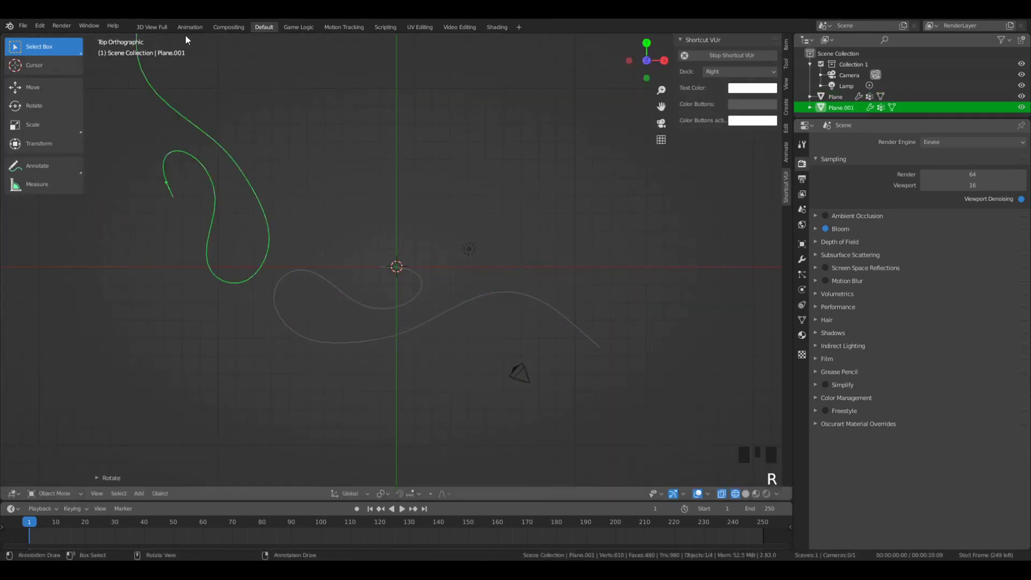
{"action": "key", "text": "g"}
{"action": "left_click", "coordinate": [208, 49]}
Look through the camera, deselect everything, and display both aurora strips in rendered shading.
{"action": "key", "text": "KP_0"}
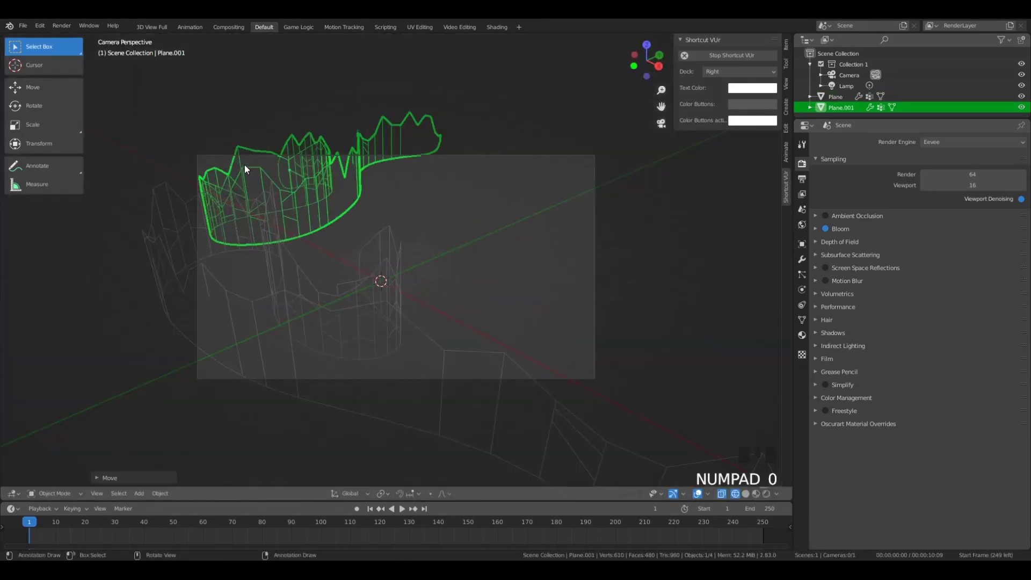
{"action": "key", "text": "a"}
{"action": "key", "text": "a"}
{"action": "key", "text": "a"}
{"action": "key", "text": "z"}
{"action": "left_click", "coordinate": [372, 146]}
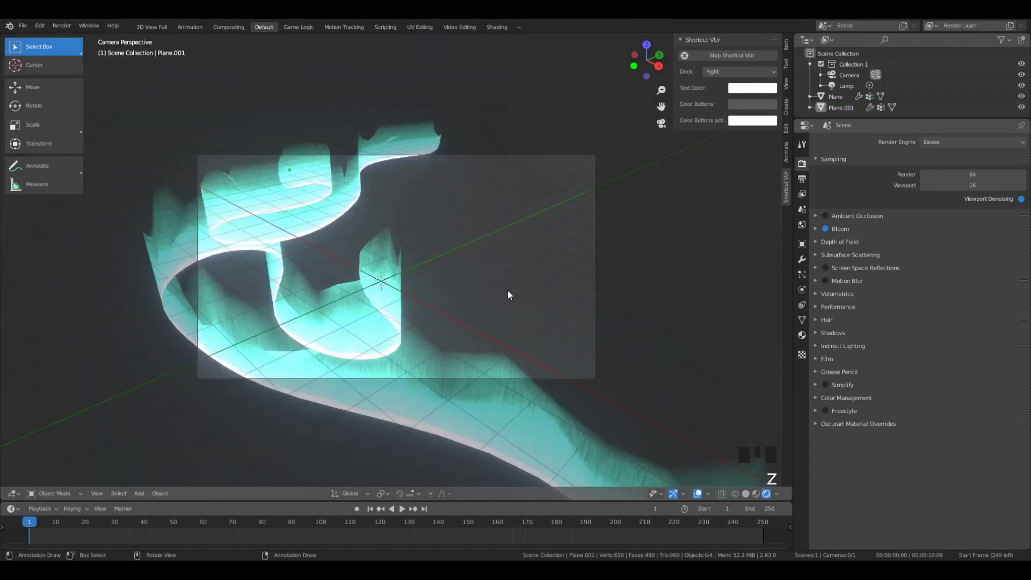
Orbit to an angle from below that shows both aurora strips and align the camera to that view.
{"action": "left_click", "coordinate": [533, 372]}
{"action": "middle_click_drag", "start_coordinate": [597, 355], "coordinate": [450, 327]}
{"action": "scroll", "coordinate": [455, 272], "scroll_direction": "down", "scroll_amount": 3}
{"action": "key", "text": "ctrl+alt+KP_0"}
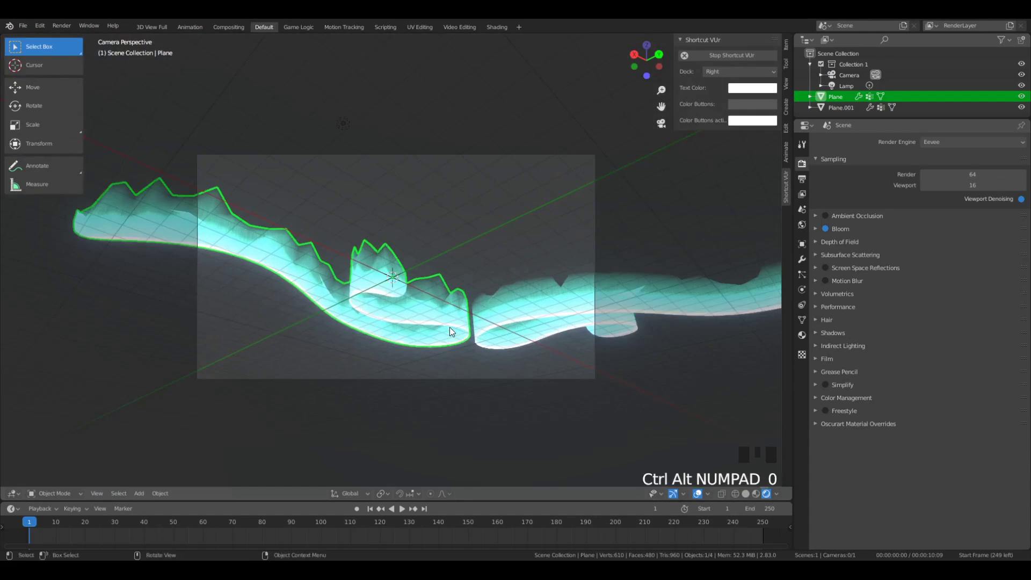
Select the camera, shift it so the two strips sit higher in the frame, and deselect it.
{"action": "left_click", "coordinate": [581, 450]}
{"action": "left_click", "coordinate": [564, 379]}
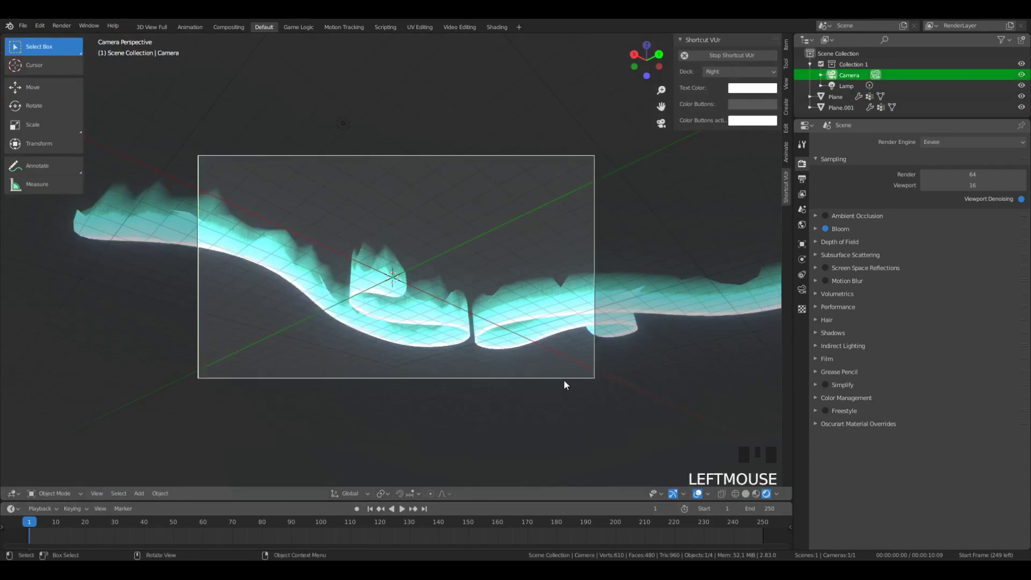
{"action": "key", "text": "g"}
{"action": "key", "text": "a"}
{"action": "key", "text": "a"}
{"action": "key", "text": "a"}
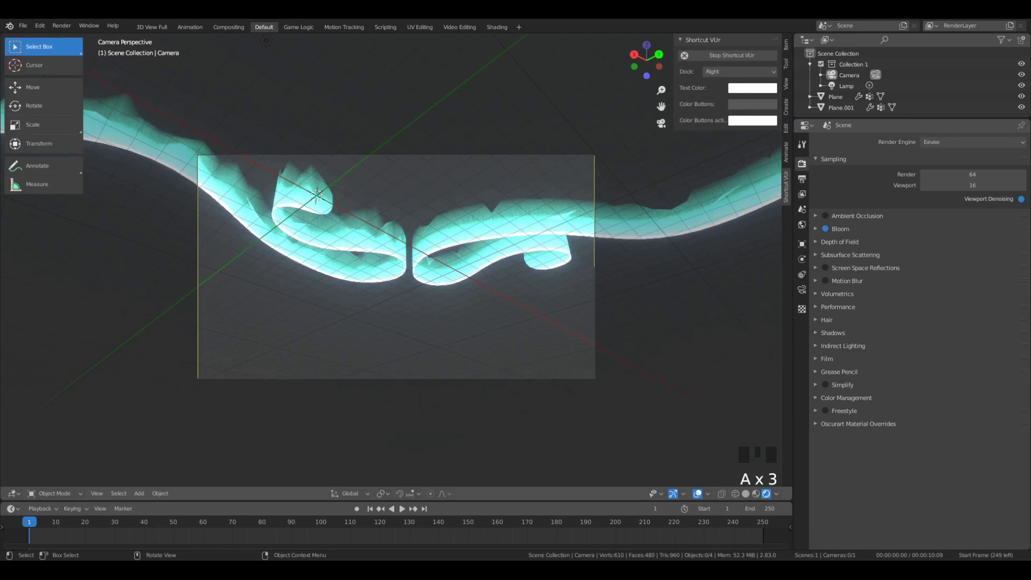
Move the duplicated strip closer to the original so their looped ends meet, and deselect it.
{"action": "left_click", "coordinate": [447, 237]}
{"action": "key", "text": "g"}
{"action": "left_click", "coordinate": [436, 236]}
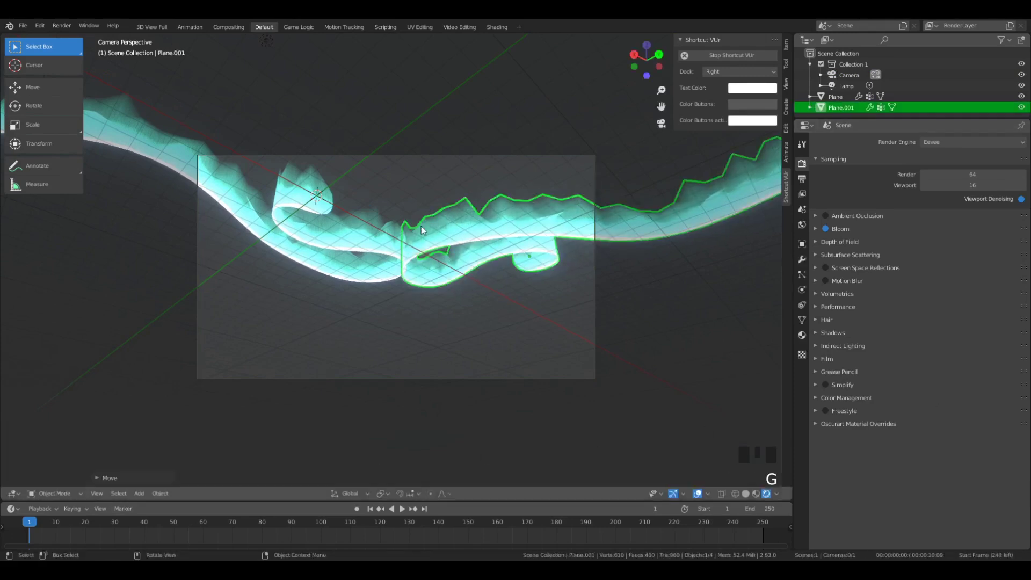
{"action": "key", "text": "a"}
{"action": "key", "text": "a"}
Add a Monkey mesh, resize it, and place it in the empty area below the two aurora strips in the camera frame.
{"action": "scroll", "coordinate": [410, 326], "scroll_direction": "up", "scroll_amount": 2}
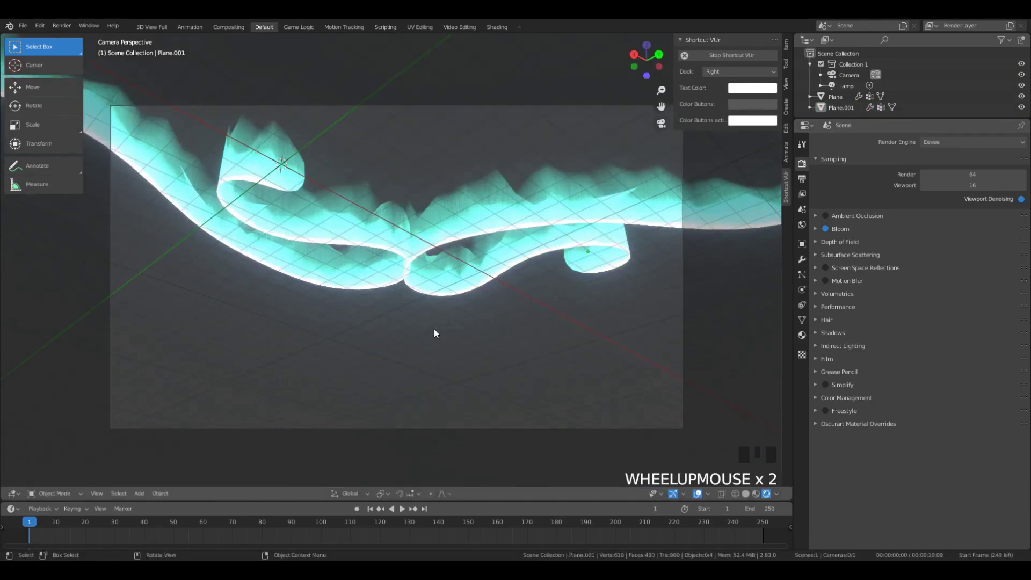
{"action": "key", "text": "shift+a"}
{"action": "mouse_move", "coordinate": [434, 330]}
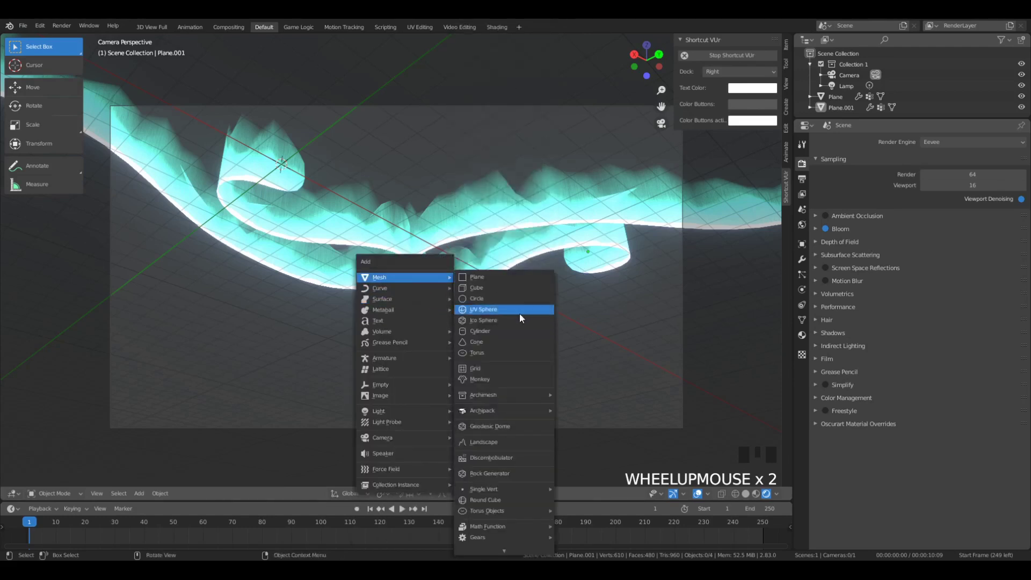
{"action": "left_click", "coordinate": [490, 379]}
{"action": "key", "text": "s"}
{"action": "left_click", "coordinate": [537, 398]}
{"action": "key", "text": "g"}
{"action": "left_click", "coordinate": [647, 106]}
Rotate the monkey freely with Trackball rotation to change the direction it faces.
{"action": "key", "text": "r"}
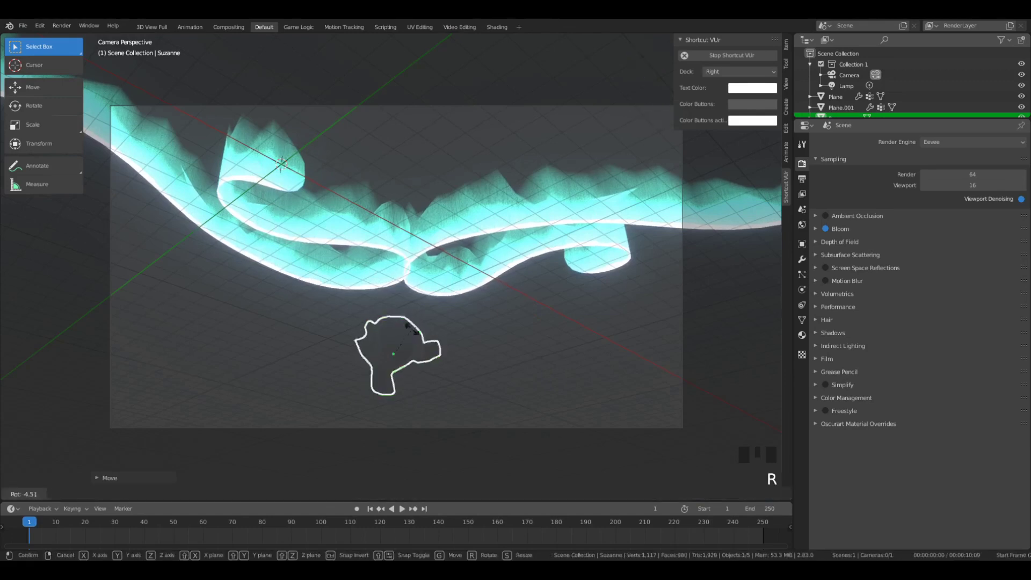
{"action": "key", "text": "r"}
{"action": "left_click", "coordinate": [537, 341]}
{"action": "key", "text": "r"}
{"action": "key", "text": "r"}
{"action": "left_click", "coordinate": [712, 362]}
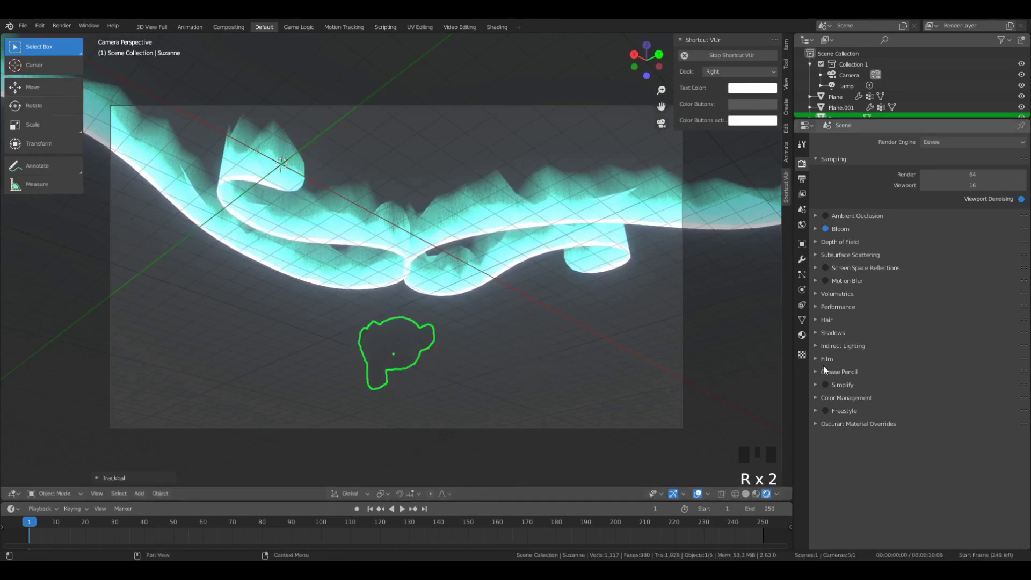
Assign the existing aurora material to the monkey.
{"action": "left_click", "coordinate": [799, 334]}
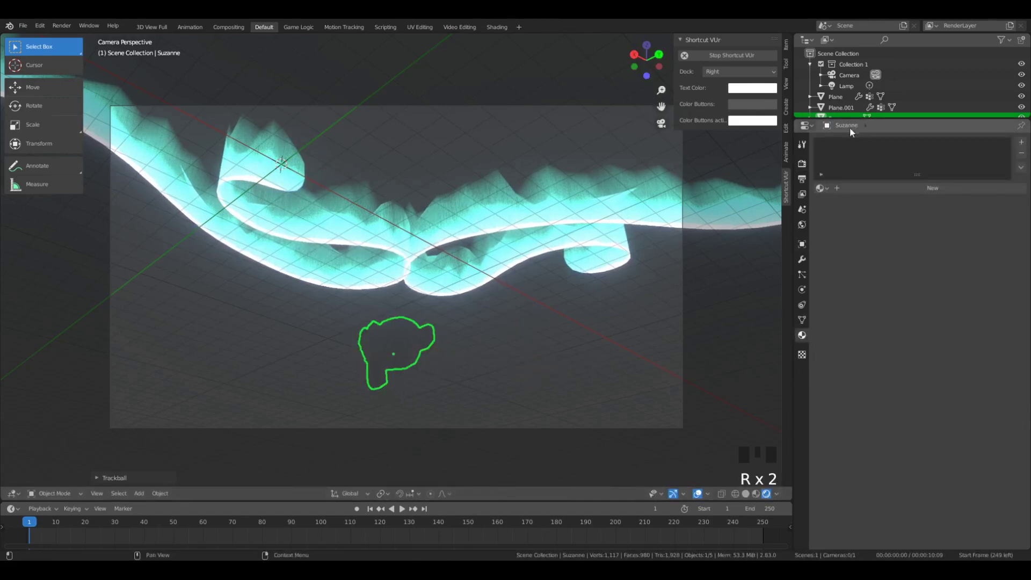
{"action": "left_click", "coordinate": [827, 186]}
{"action": "left_click", "coordinate": [843, 311]}
Enlarge the monkey and move it up to where the two aurora strips meet, adjusting its size there.
{"action": "key", "text": "s"}
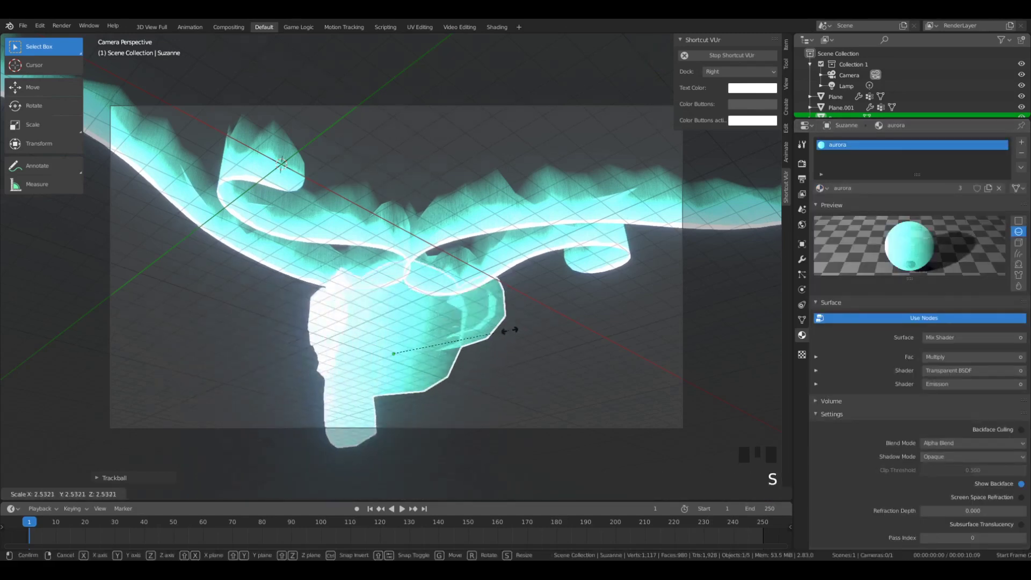
{"action": "left_click", "coordinate": [510, 327]}
{"action": "key", "text": "g"}
{"action": "left_click", "coordinate": [562, 251]}
{"action": "key", "text": "s"}
{"action": "left_click", "coordinate": [508, 308]}
{"action": "key", "text": "g"}
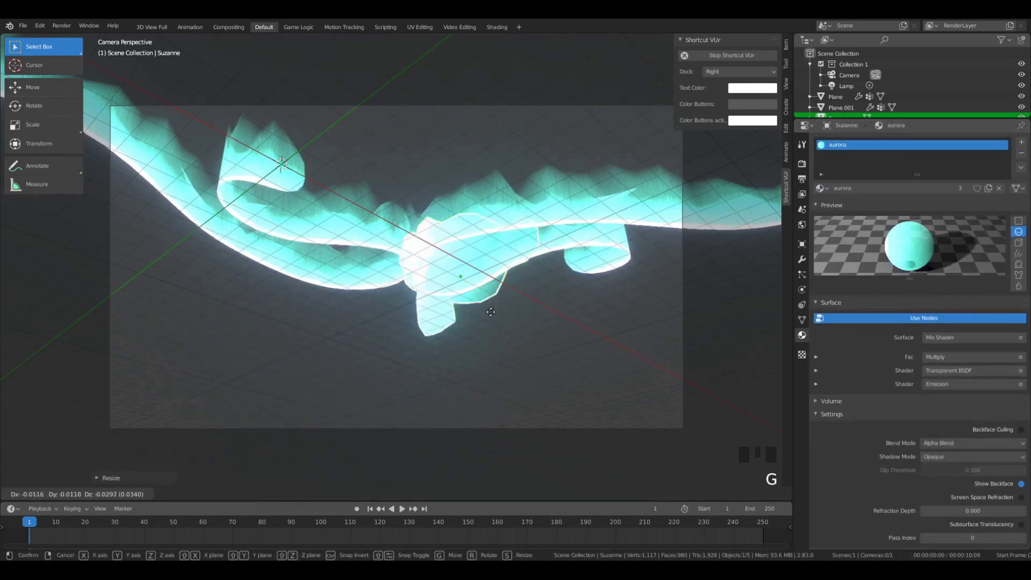
Tilt the monkey at the junction of the strips, deselect everything, and render the image.
{"action": "key", "text": "r"}
{"action": "left_click", "coordinate": [497, 316]}
{"action": "key", "text": "r"}
{"action": "left_click", "coordinate": [519, 311]}
{"action": "key", "text": "a"}
{"action": "key", "text": "a"}
{"action": "key", "text": "a"}
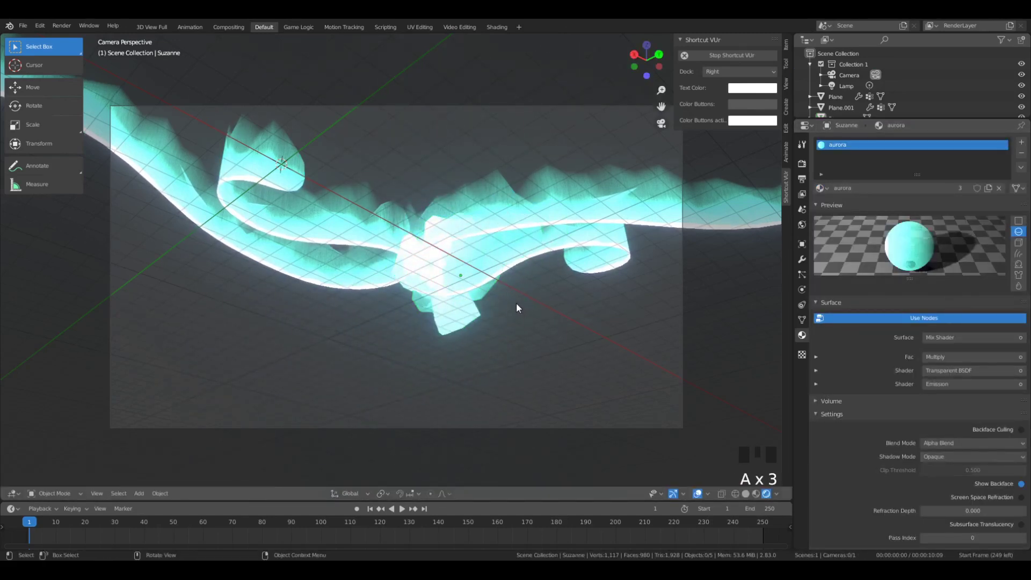
{"action": "key", "text": "F12"}
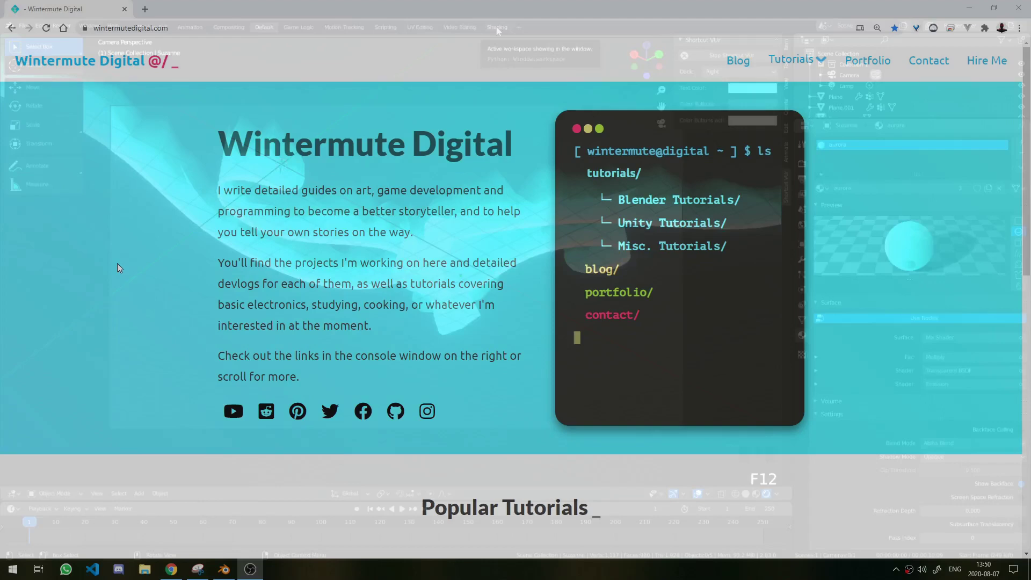
Switch to the browser and look through the popular tutorials on the Wintermute Digital home page.
{"action": "scroll", "coordinate": [117, 263], "scroll_direction": "down", "scroll_amount": 2}
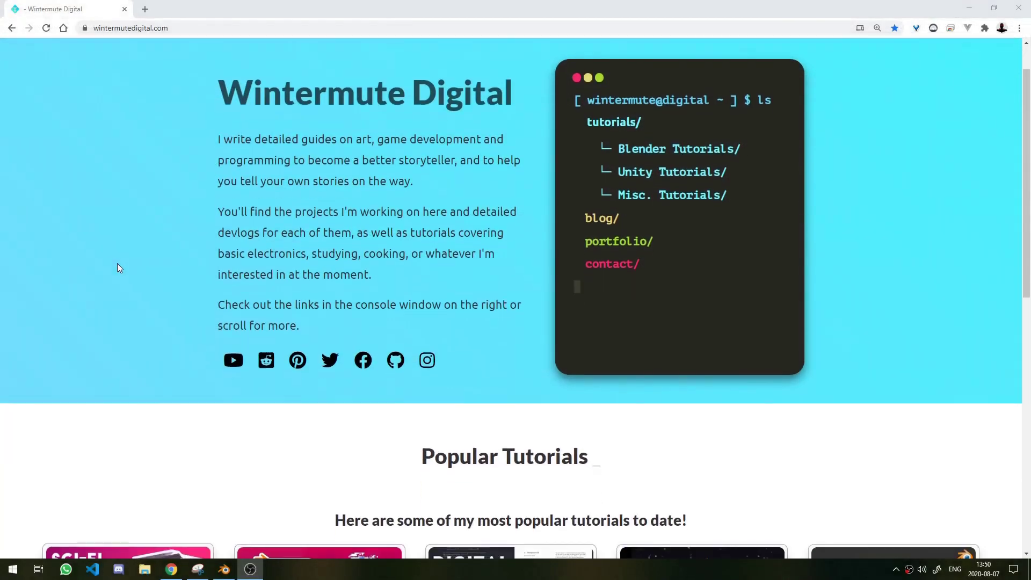
{"action": "scroll", "coordinate": [119, 268], "scroll_direction": "down", "scroll_amount": 4}
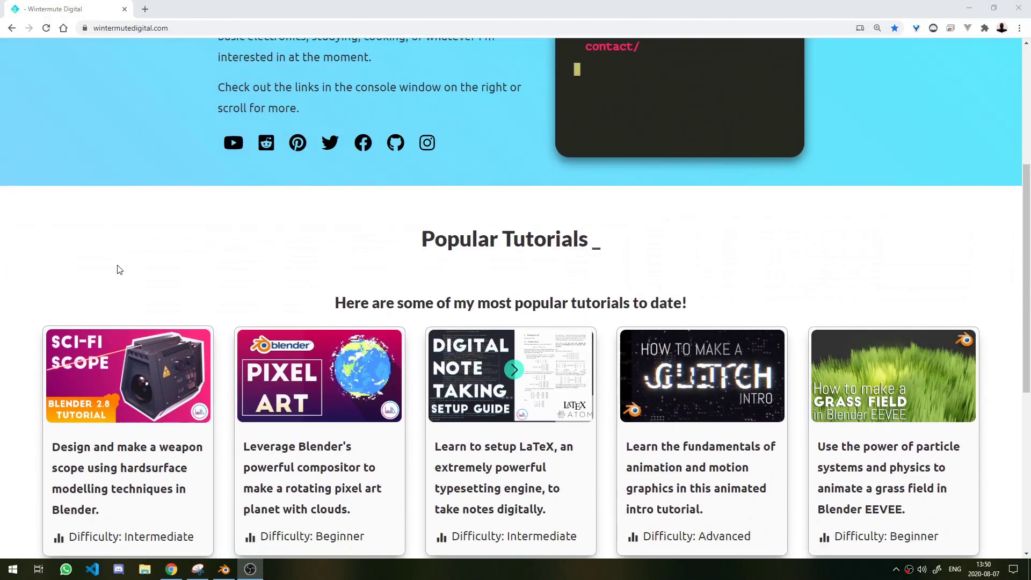
{"action": "scroll", "coordinate": [120, 268], "scroll_direction": "down", "scroll_amount": 6}
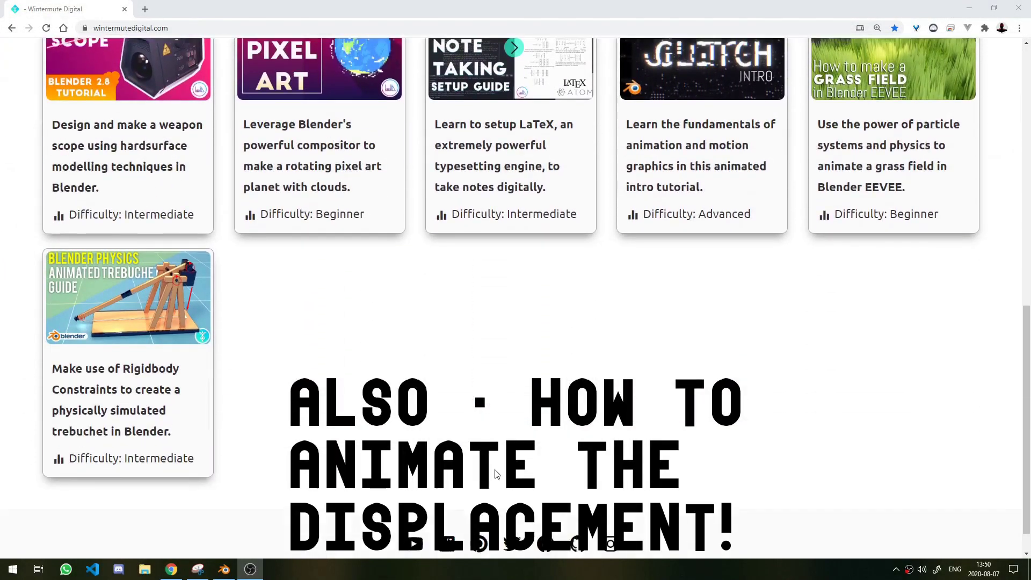
{"action": "left_click", "coordinate": [493, 362]}
{"action": "scroll", "coordinate": [493, 357], "scroll_direction": "up", "scroll_amount": 12}
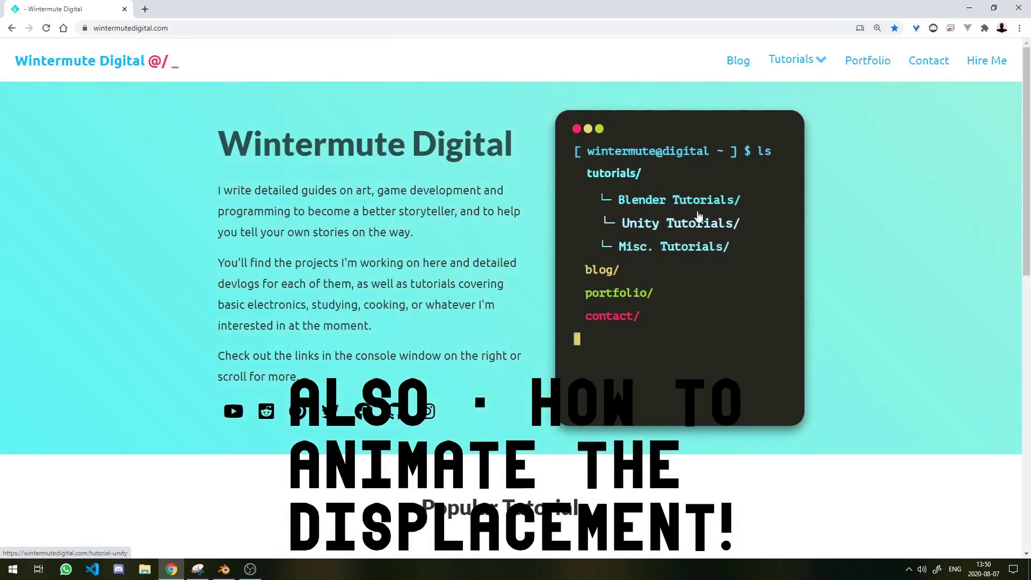
Open the site's Blender Tutorials page and look through its tutorial cards.
{"action": "left_click", "coordinate": [693, 208]}
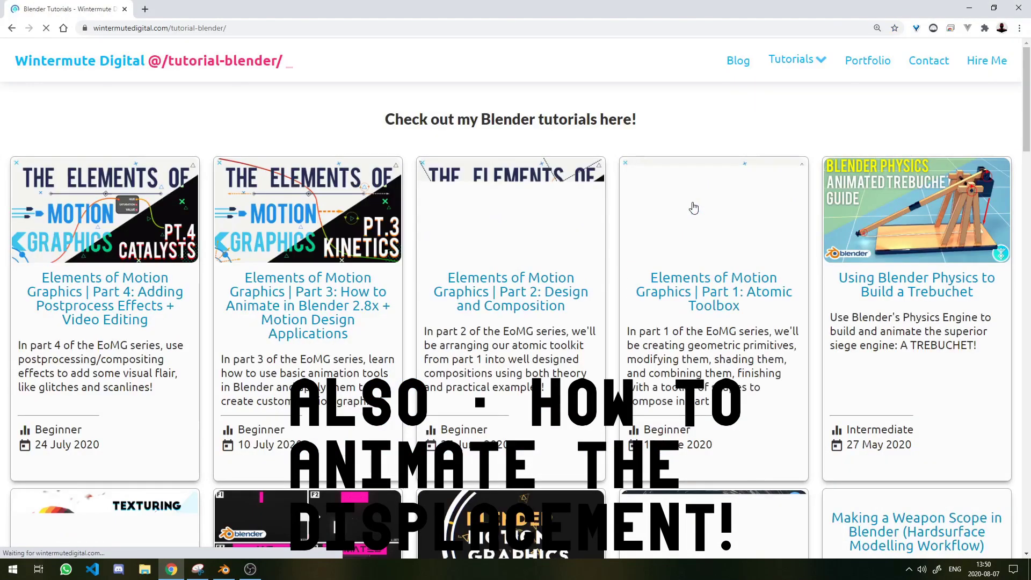
{"action": "scroll", "coordinate": [696, 220], "scroll_direction": "down", "scroll_amount": 1}
{"action": "scroll", "coordinate": [697, 228], "scroll_direction": "down", "scroll_amount": 6}
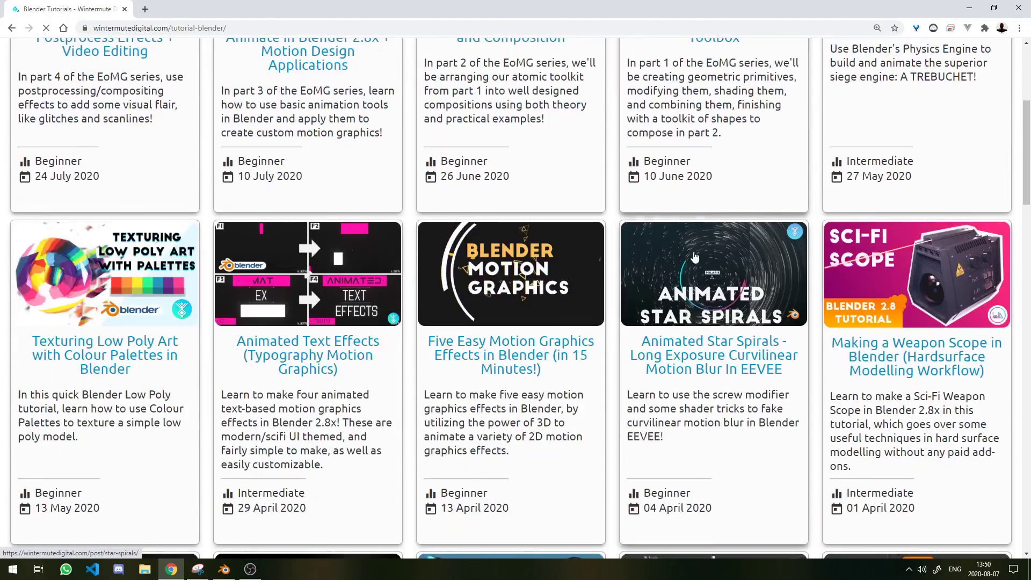